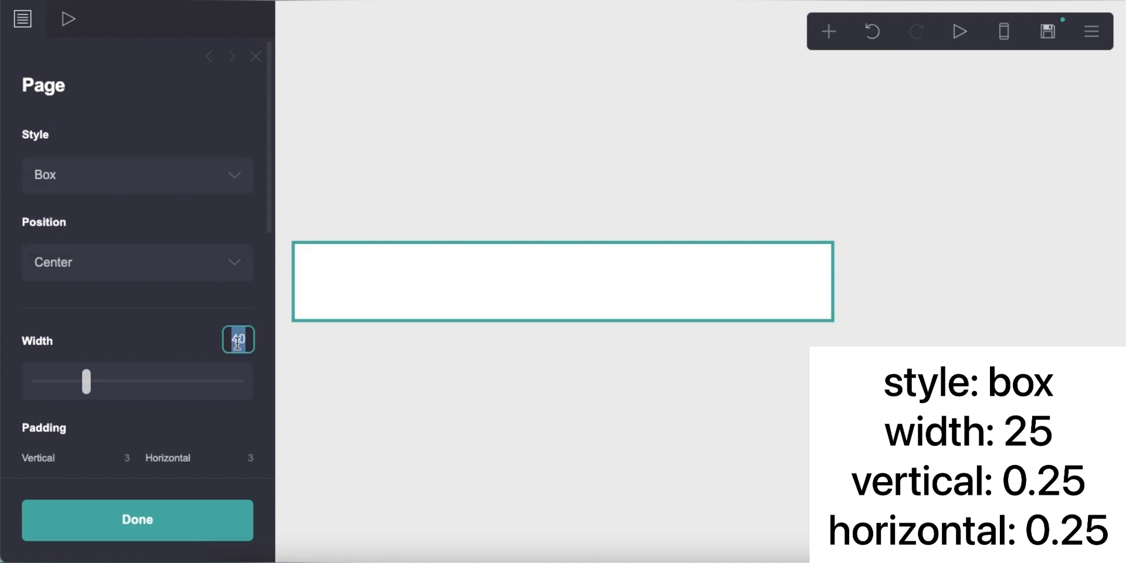
Step: Set the page width to 25, its vertical and horizontal padding to 0.25, and its corner rounding to 0.25
text(25)
key(Return)
scroll(124, 330, down, 3)
text(.25)
key(Return)
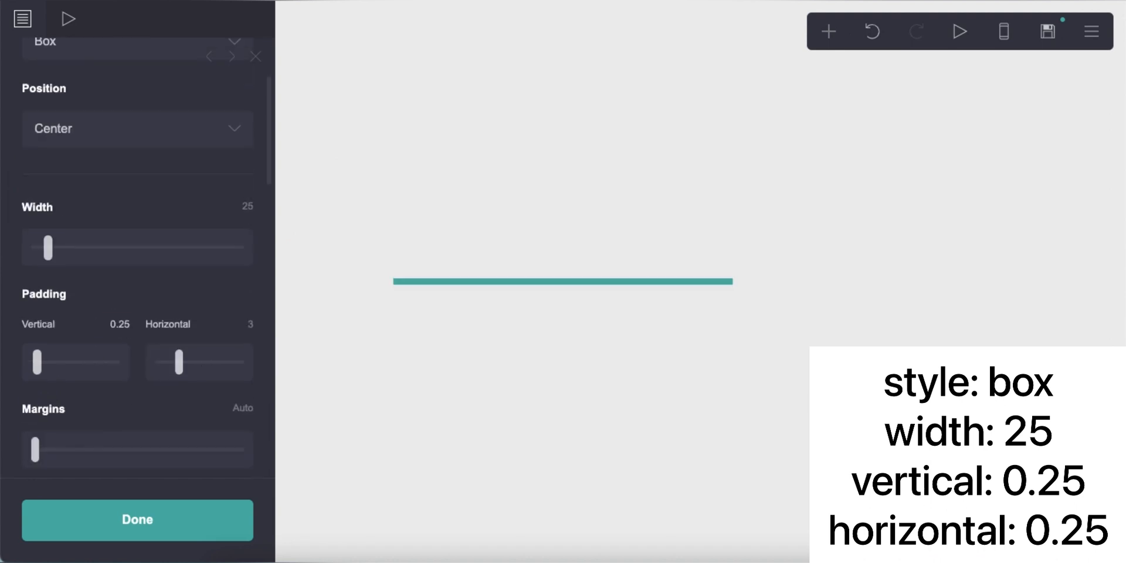
scroll(192, 393, down, 4)
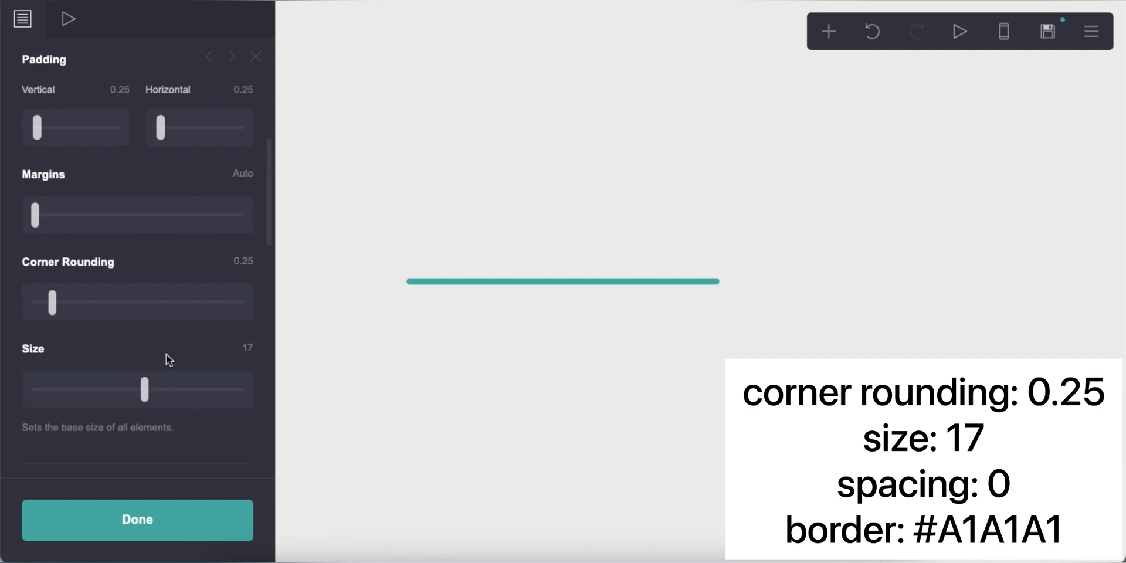
Step: Give the page box a #A1A1A1 border and set its mobile size to 10
scroll(147, 363, down, 4)
scroll(146, 373, down, 6)
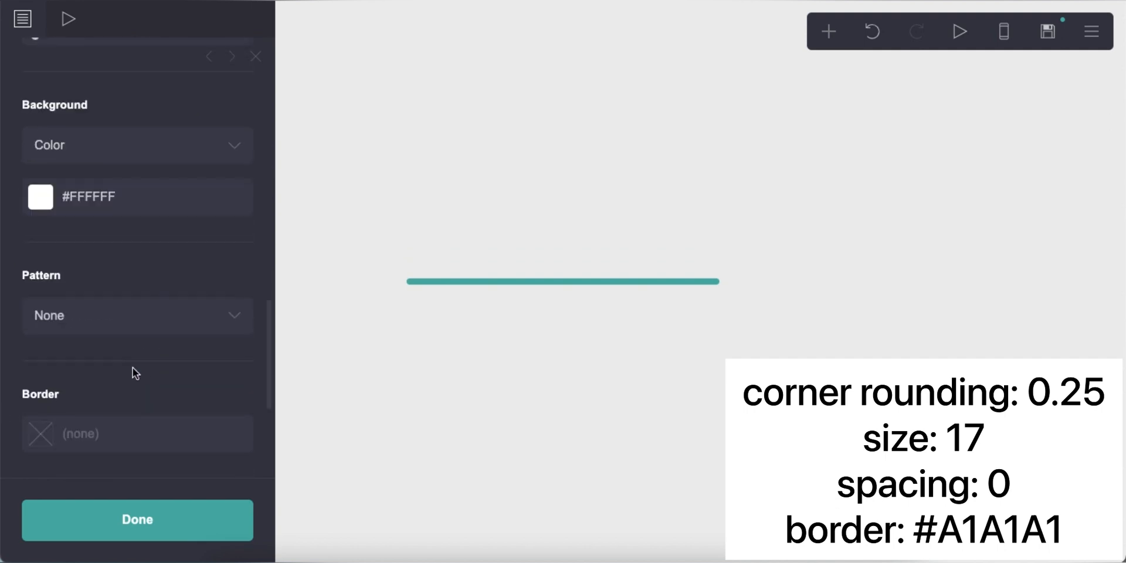
click(142, 341)
text(#A1A1A1)
key(Return)
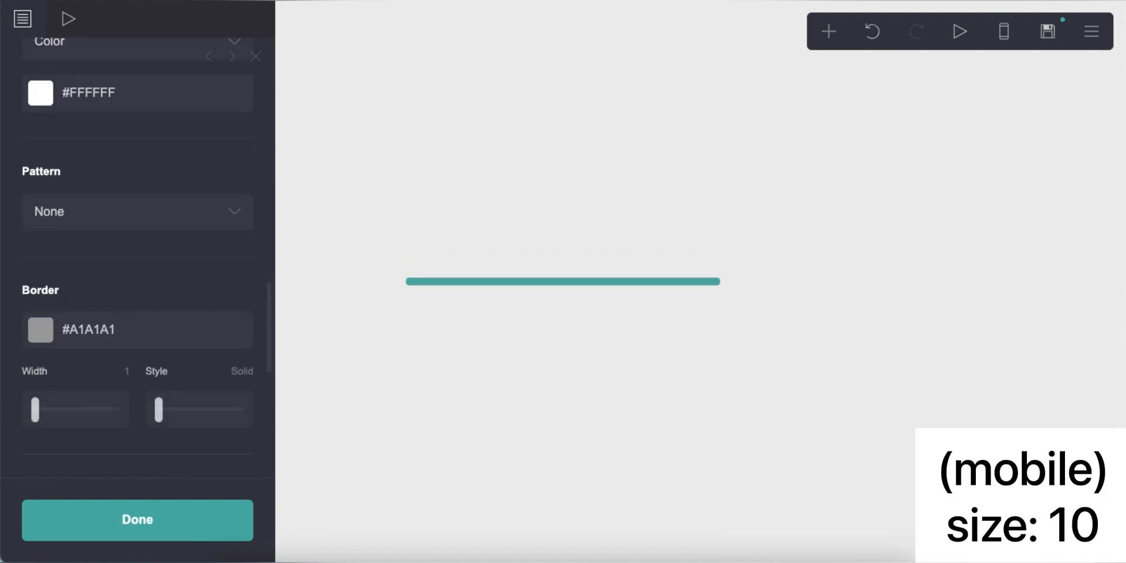
scroll(241, 392, down, 10)
text(10)
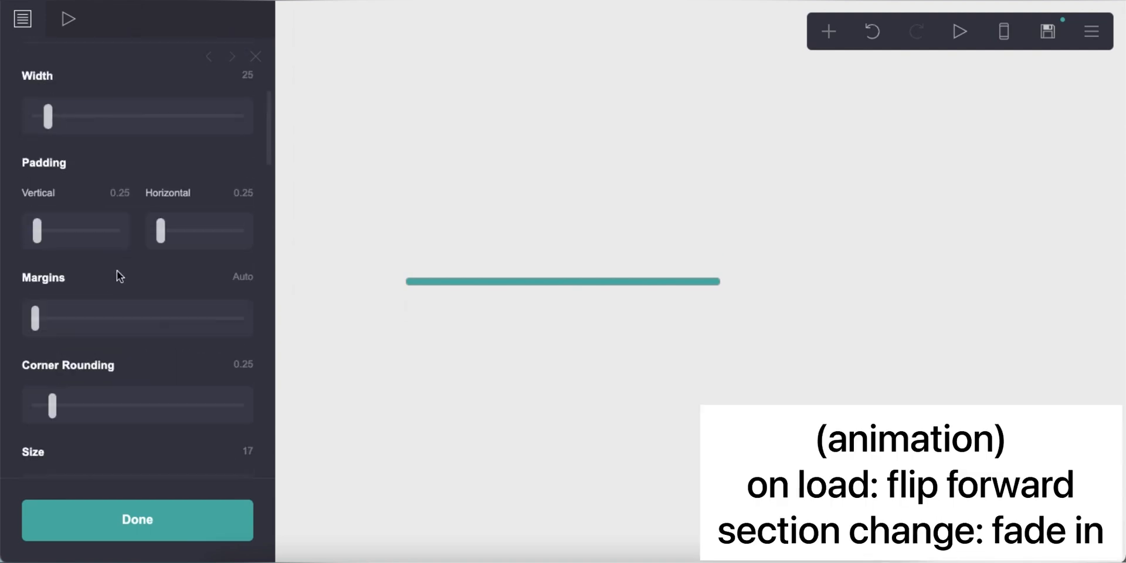
Step: Set the page animation to Flip Forward on load and Fade In on section change
scroll(115, 273, up, 5)
click(68, 19)
click(117, 235)
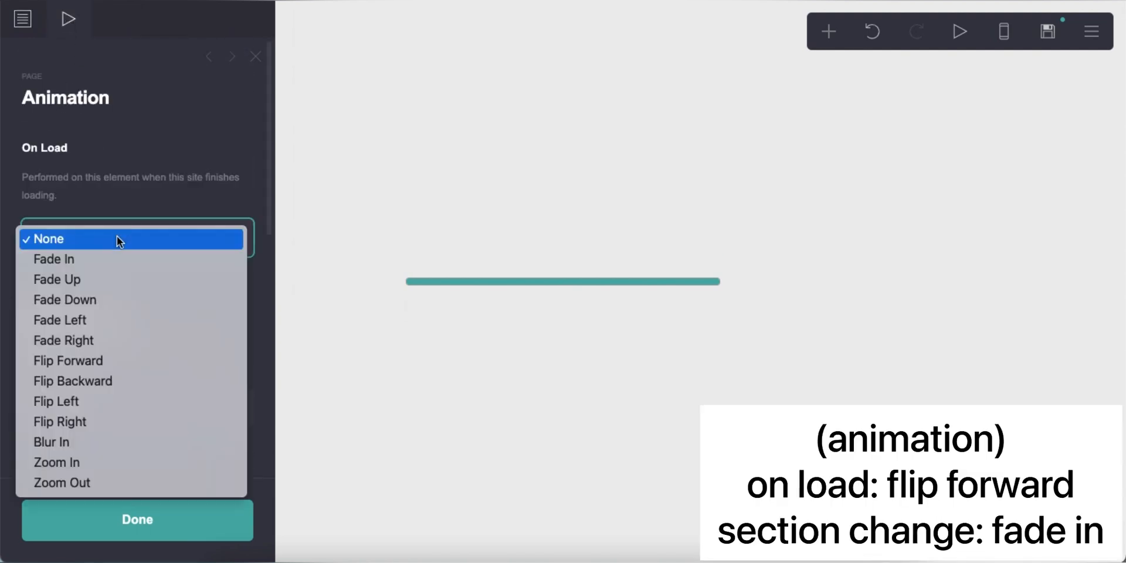
click(97, 367)
scroll(125, 339, down, 10)
click(130, 240)
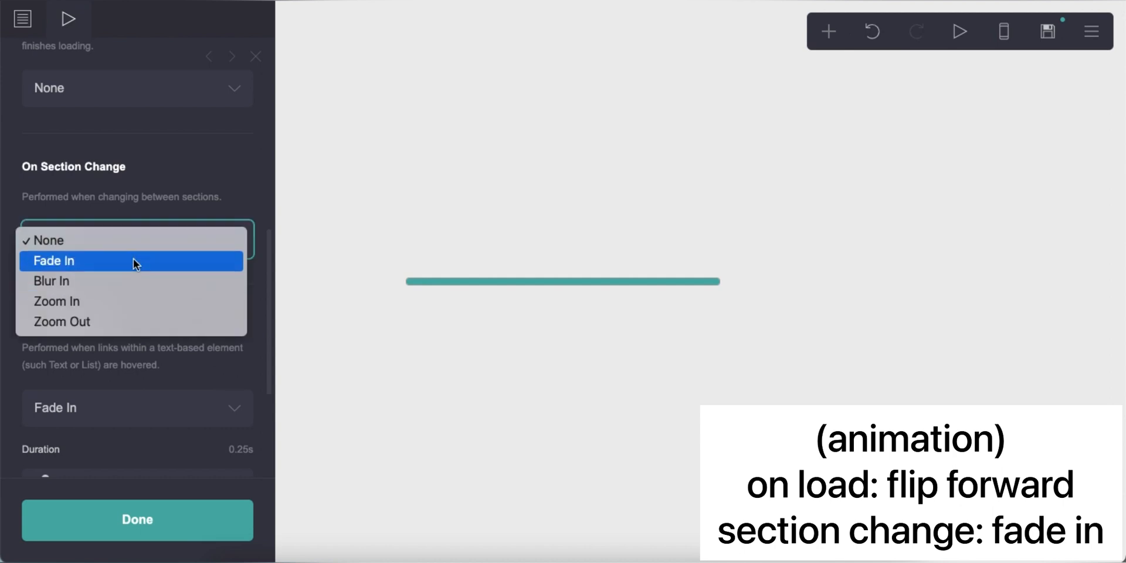
click(133, 260)
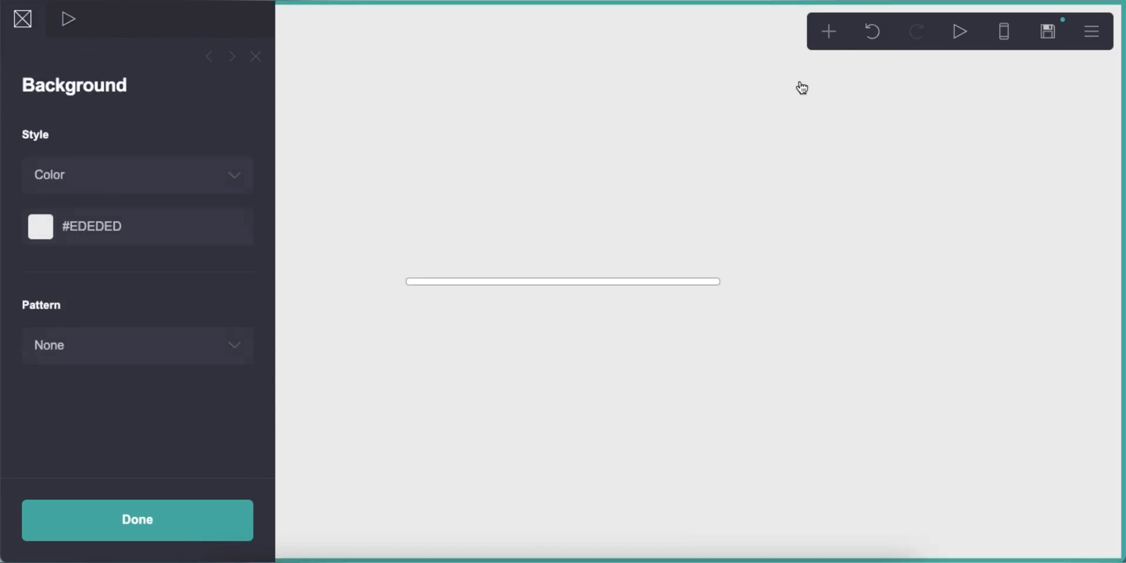
Step: Add a container to the page, set its type to Columns, and divide it into four columns
click(828, 31)
click(648, 382)
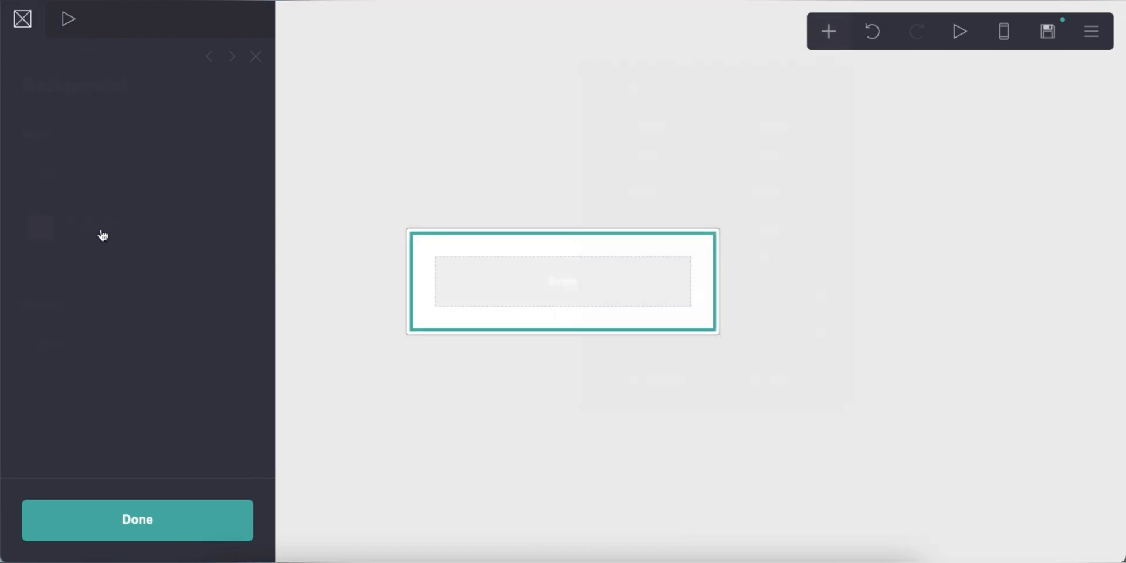
click(88, 174)
click(78, 196)
click(146, 387)
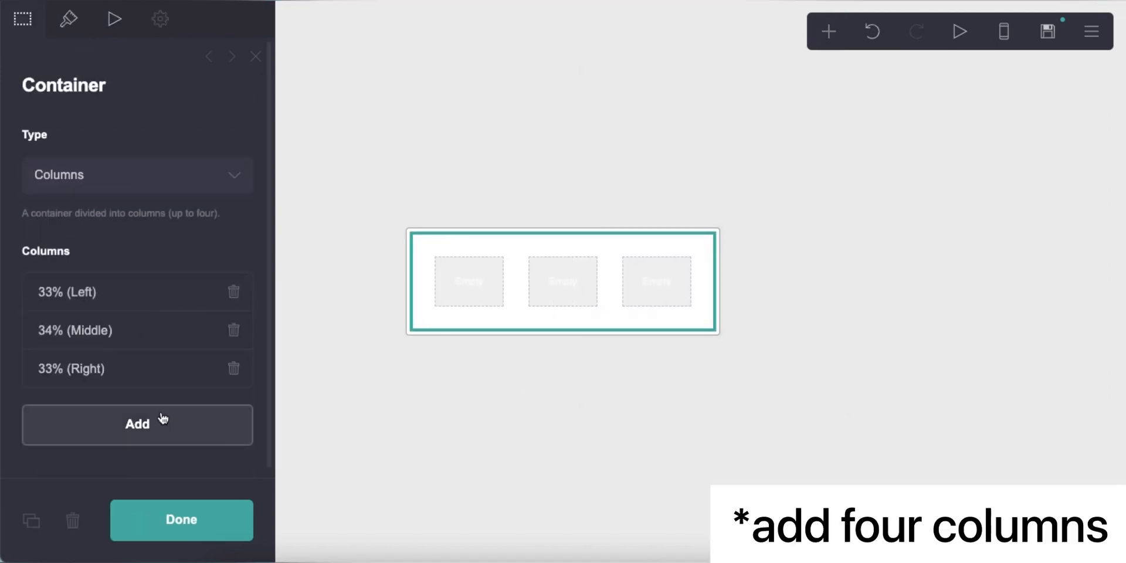
click(163, 418)
Step: Set the container's vertical padding, horizontal padding and gutters to 0.25 each
click(68, 19)
text(0.25)
key(Return)
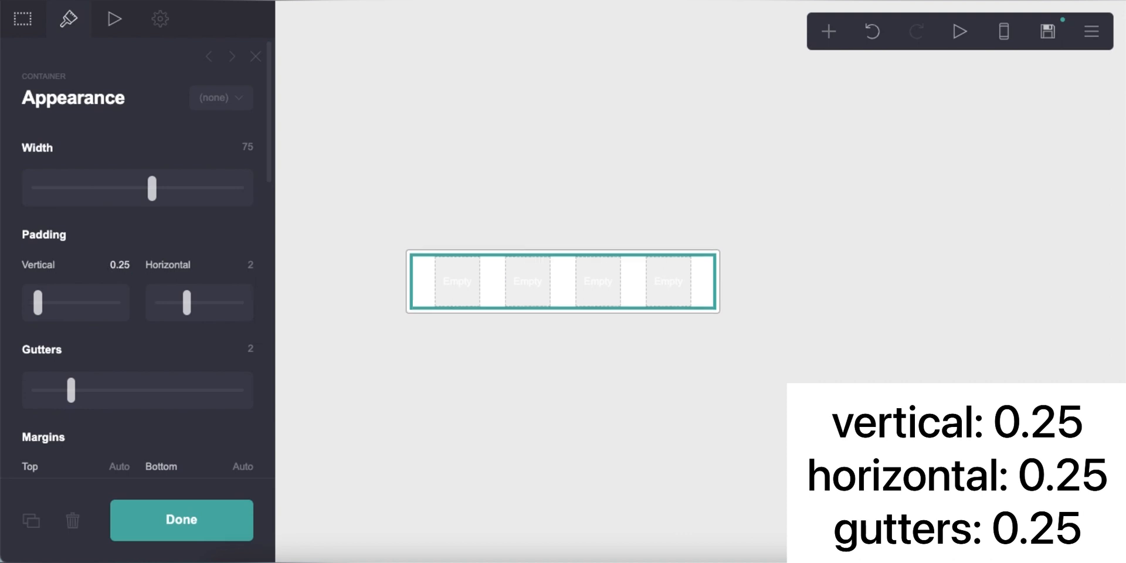
text(0.25)
key(Return)
text(0.2)
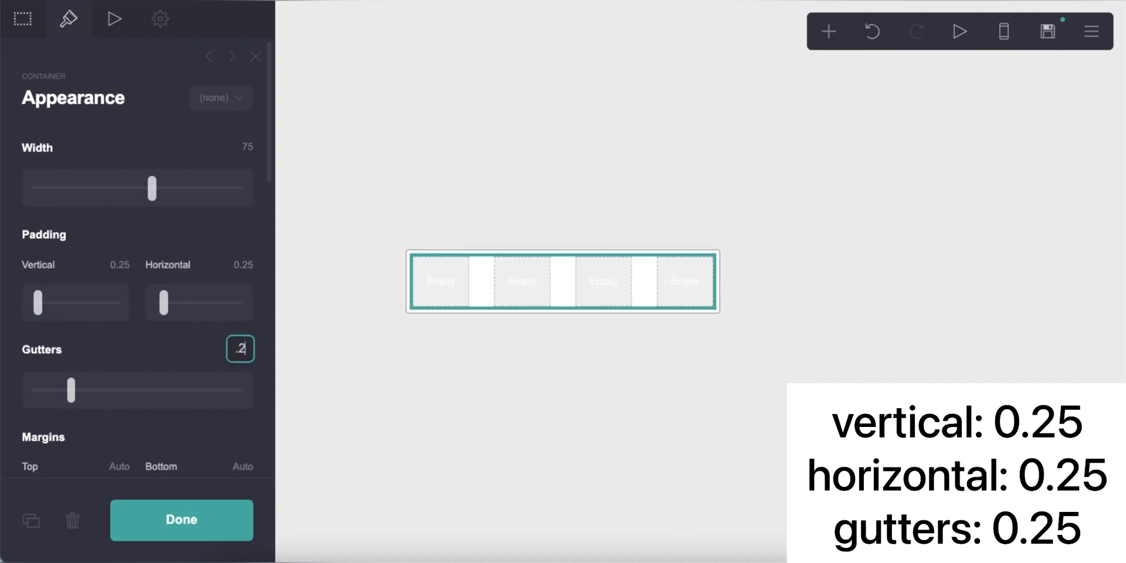
text(5)
key(Return)
Step: Align the container's contents to Auto and Center and give it a #E8FFF3 color background
scroll(136, 375, down, 8)
click(186, 288)
click(186, 307)
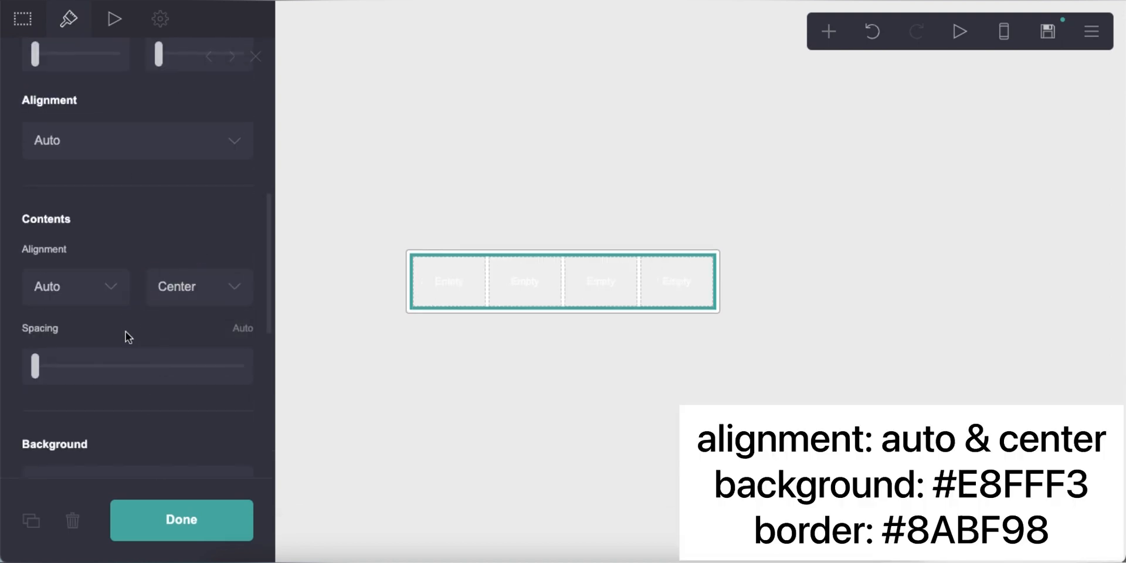
scroll(128, 340, down, 6)
scroll(129, 337, up, 2)
click(136, 254)
click(135, 259)
click(145, 286)
text(#E8FFF3)
key(Return)
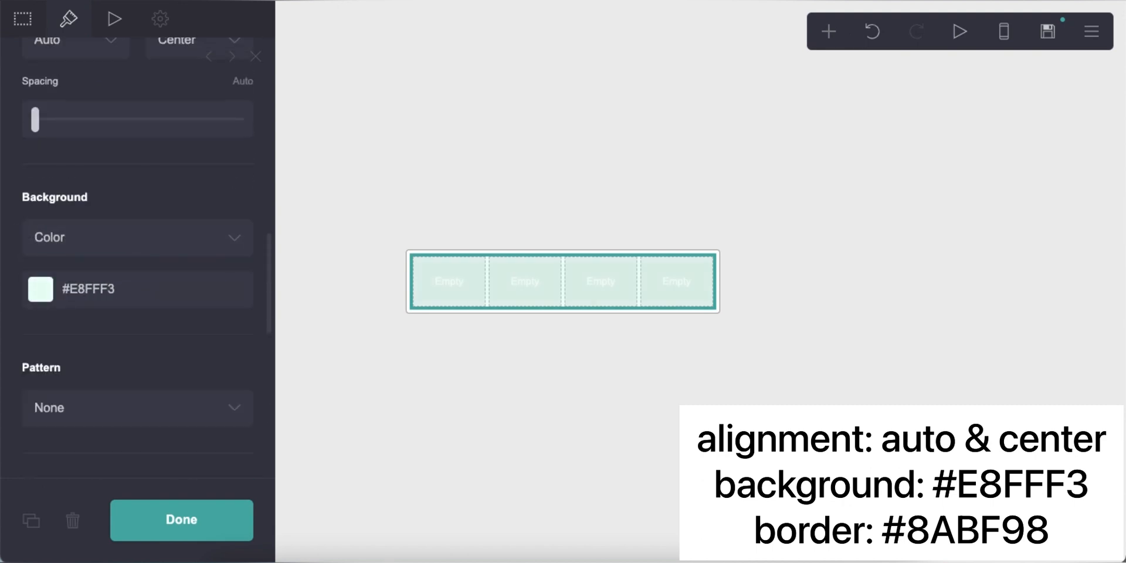
Step: Set the container's border color to #8ABF98
scroll(118, 334, down, 3)
click(126, 378)
text(#8ABF9)
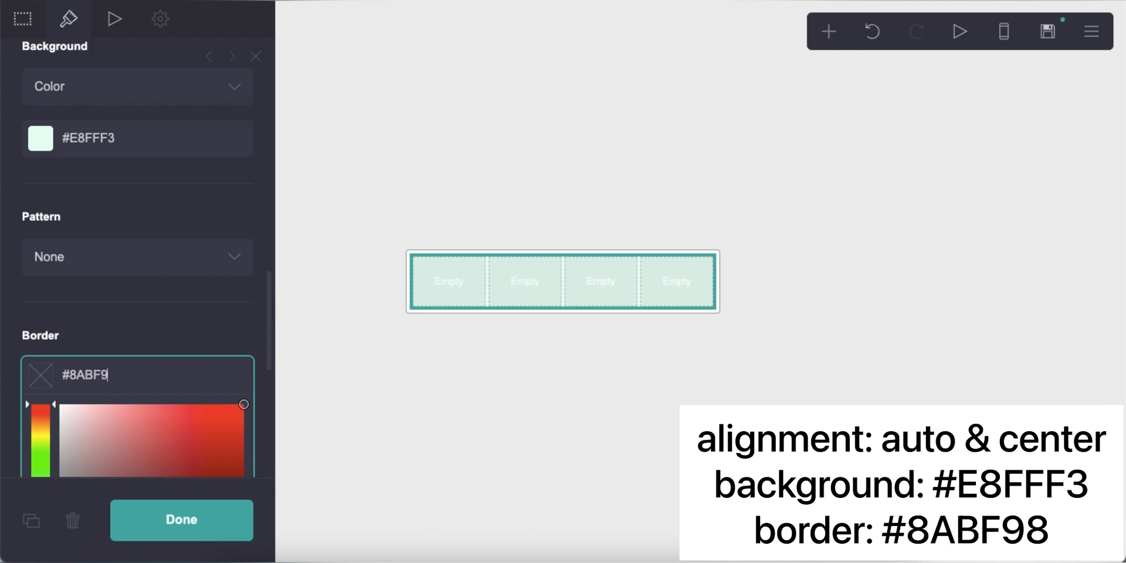
text(8)
key(Return)
Step: Switch the container's mobile settings to manual and set the mobile layout to Default
scroll(146, 264, down, 10)
click(229, 147)
click(150, 269)
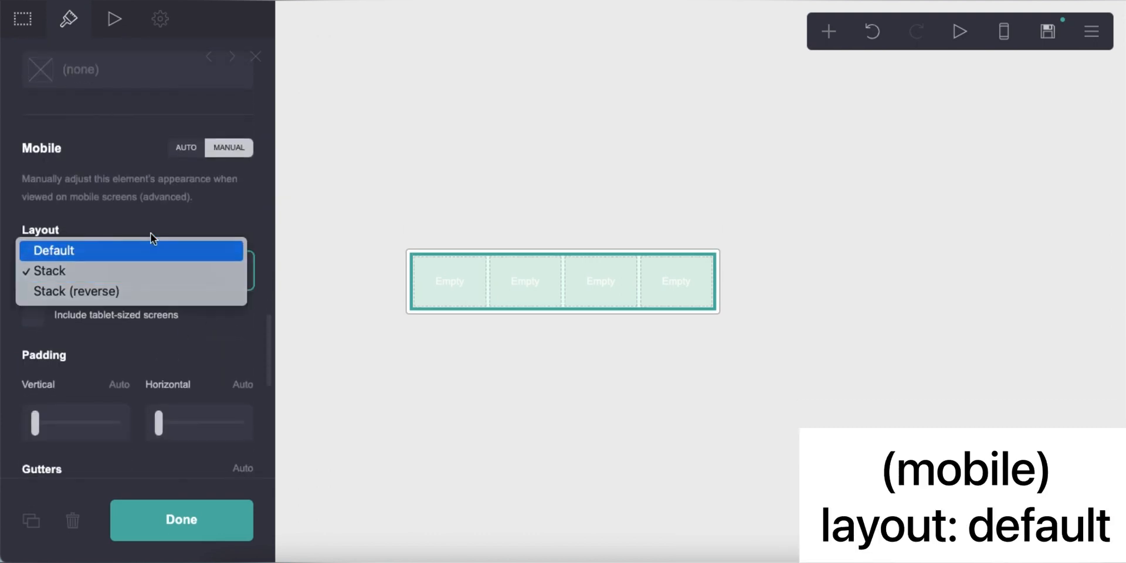
click(150, 250)
click(553, 415)
Step: Place a text element in the container's first column and enter name.net as its text
click(827, 33)
click(637, 90)
drag(523, 311, 445, 277)
click(25, 157)
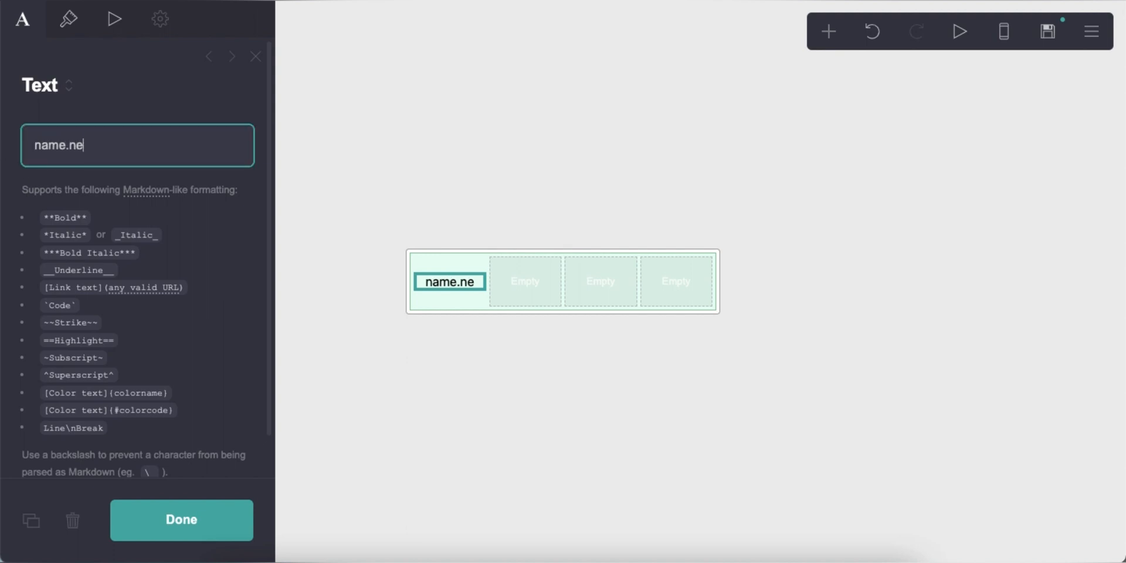
Step: Set the name.net text's color to #FFFFFF and its font to Rammetto One
click(68, 20)
click(142, 197)
click(96, 135)
click(121, 283)
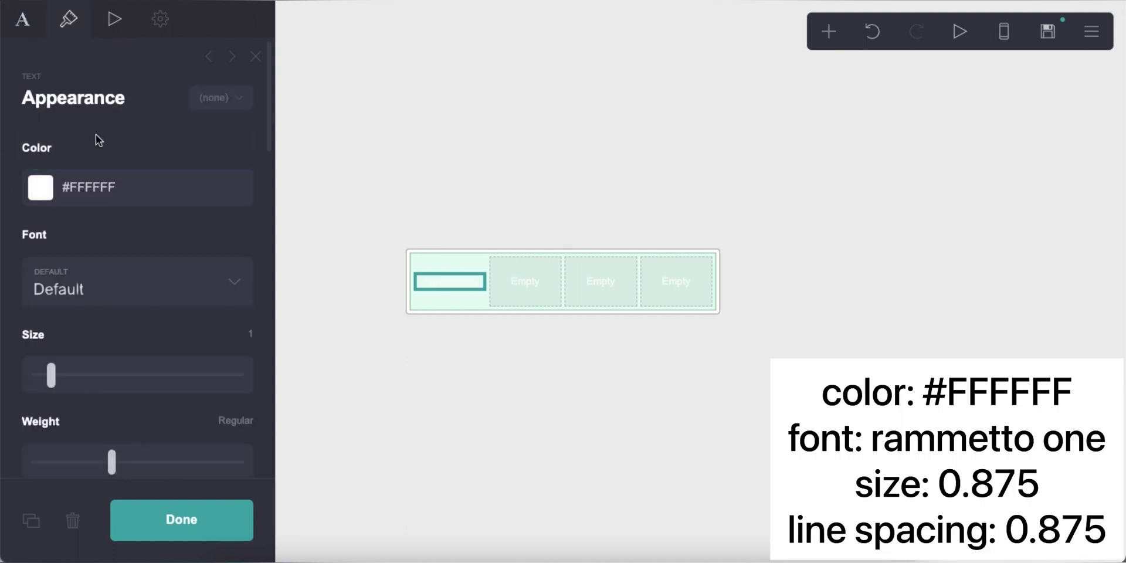
scroll(123, 351, down, 15)
scroll(125, 352, down, 20)
scroll(129, 352, down, 20)
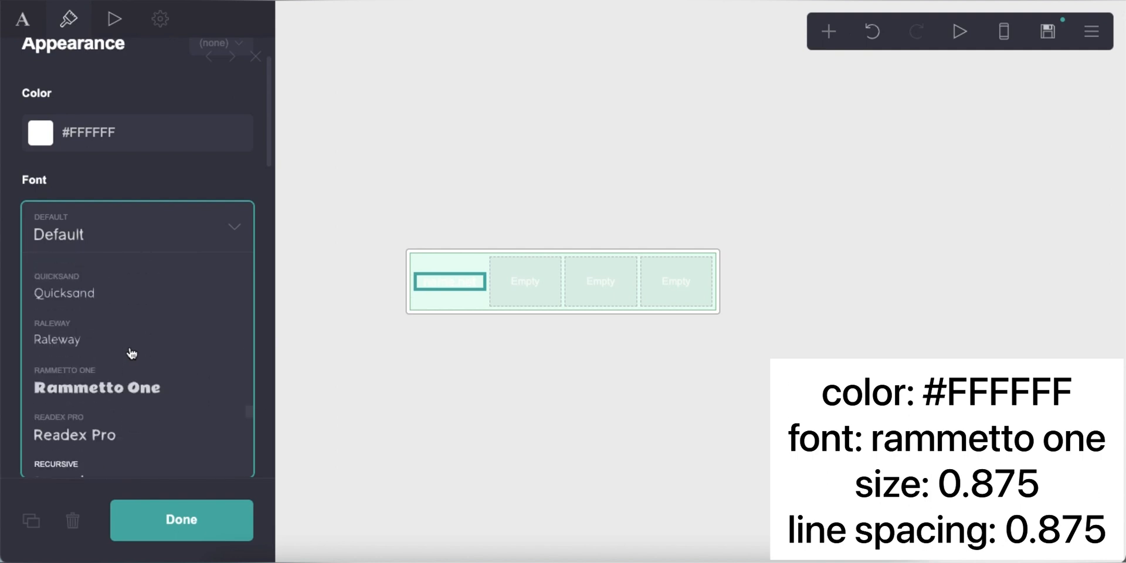
scroll(130, 352, down, 2)
click(129, 340)
Step: Set the name.net text's size and line spacing to 0.875 each
click(217, 286)
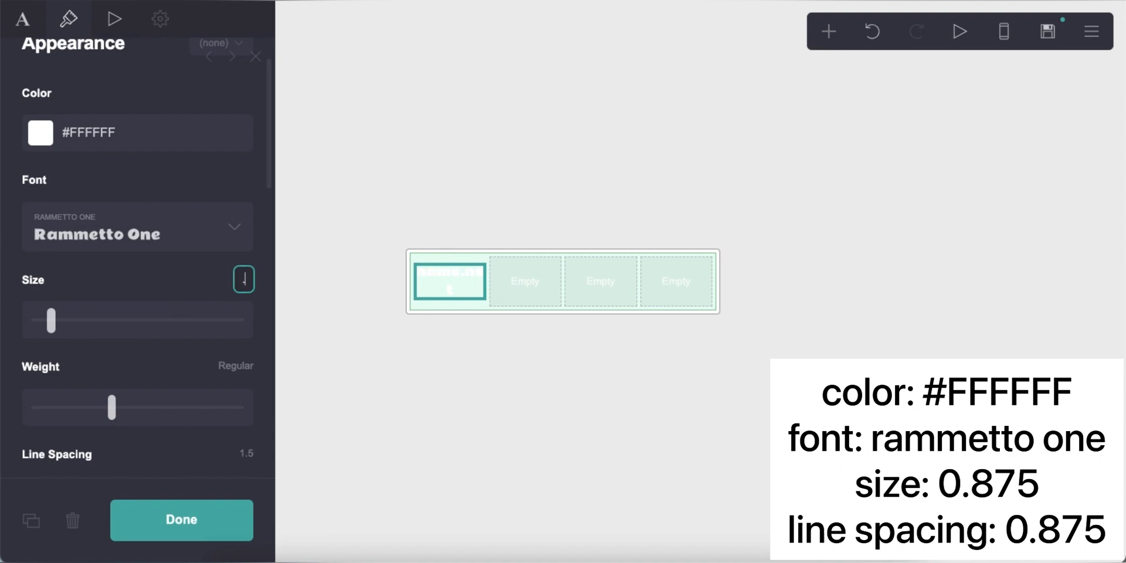
text(0.875)
key(Return)
scroll(232, 305, down, 3)
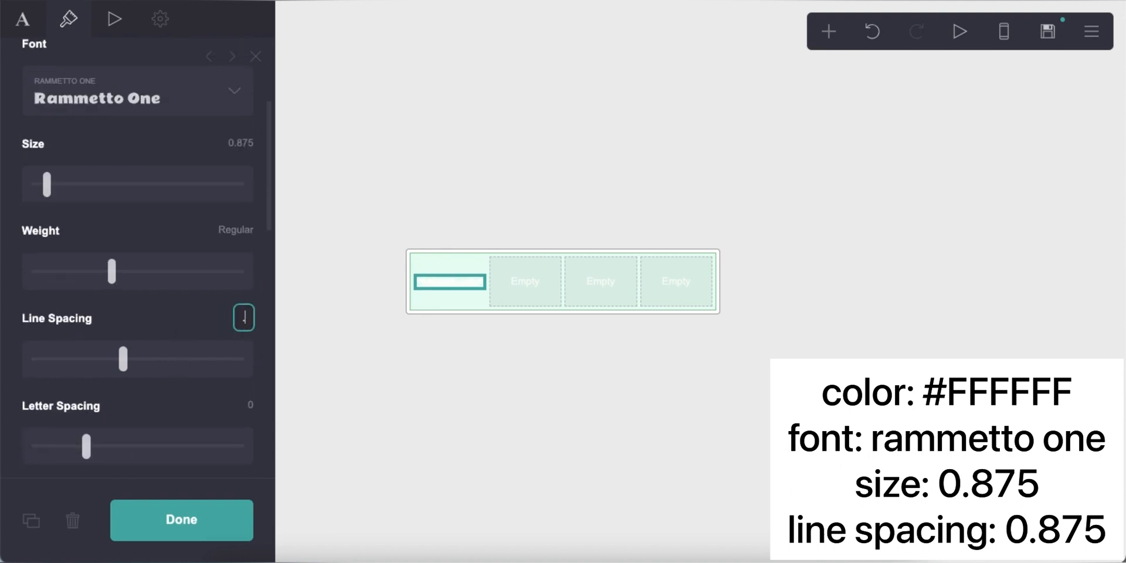
text(0.875)
key(Return)
Step: Add a #94B3A3 drop shadow with a blur of 0 to the name.net text
scroll(143, 365, down, 10)
click(148, 310)
text(#94B3A3)
key(Return)
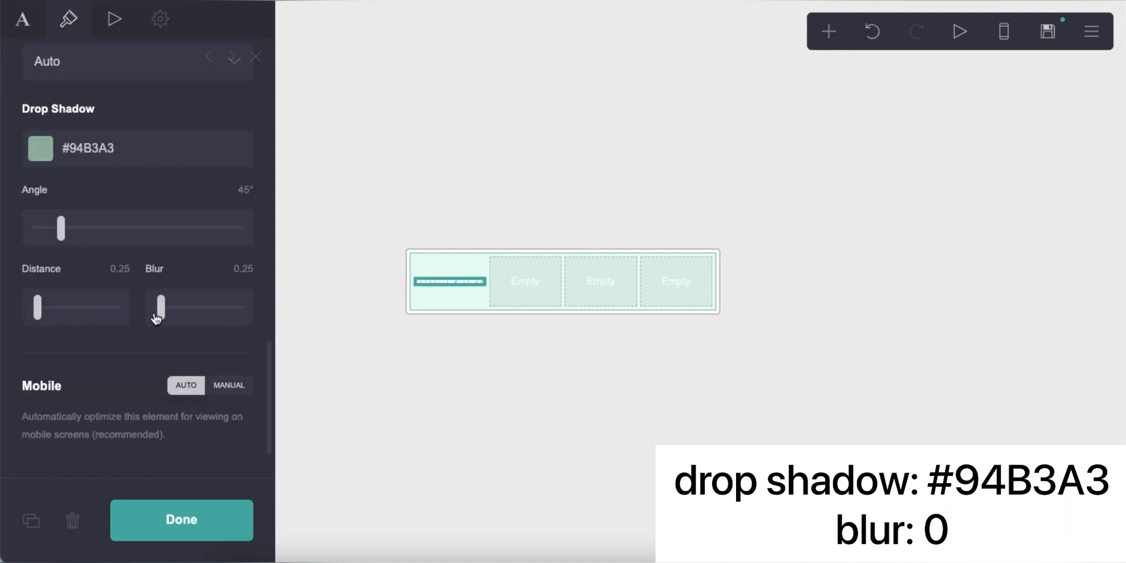
click(623, 400)
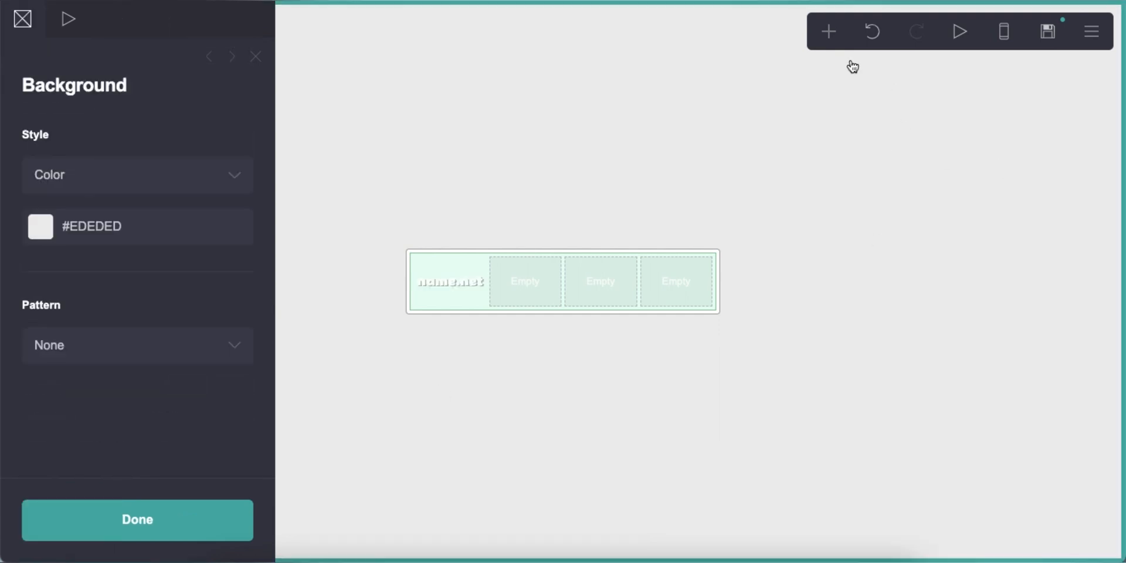
Step: Place an icons element in the container's second column and add three more icons to it
click(827, 33)
click(778, 204)
click(550, 276)
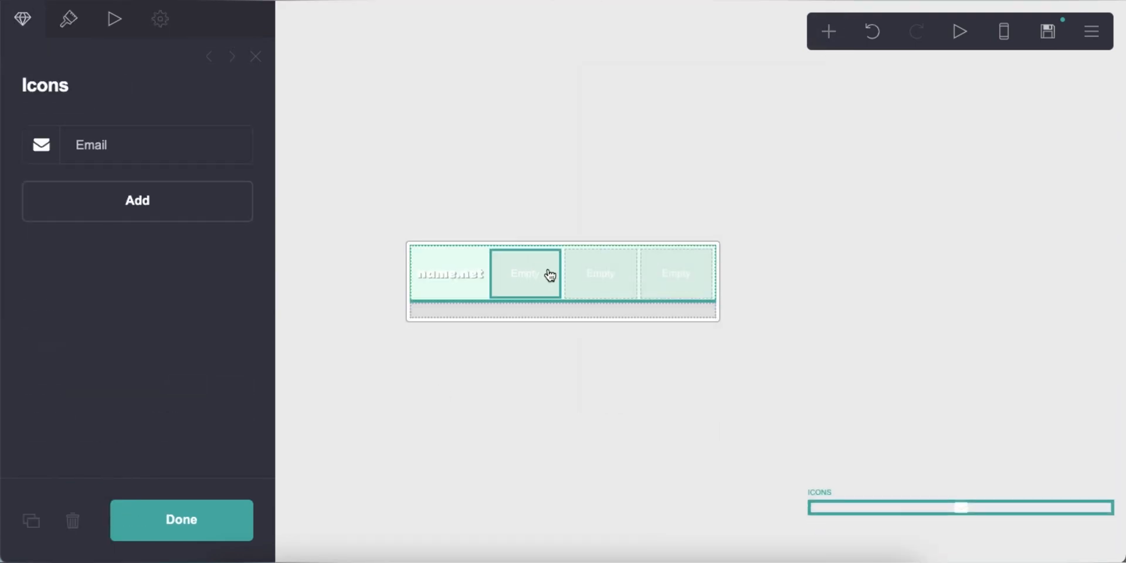
click(123, 201)
click(136, 217)
click(135, 217)
click(142, 263)
click(144, 255)
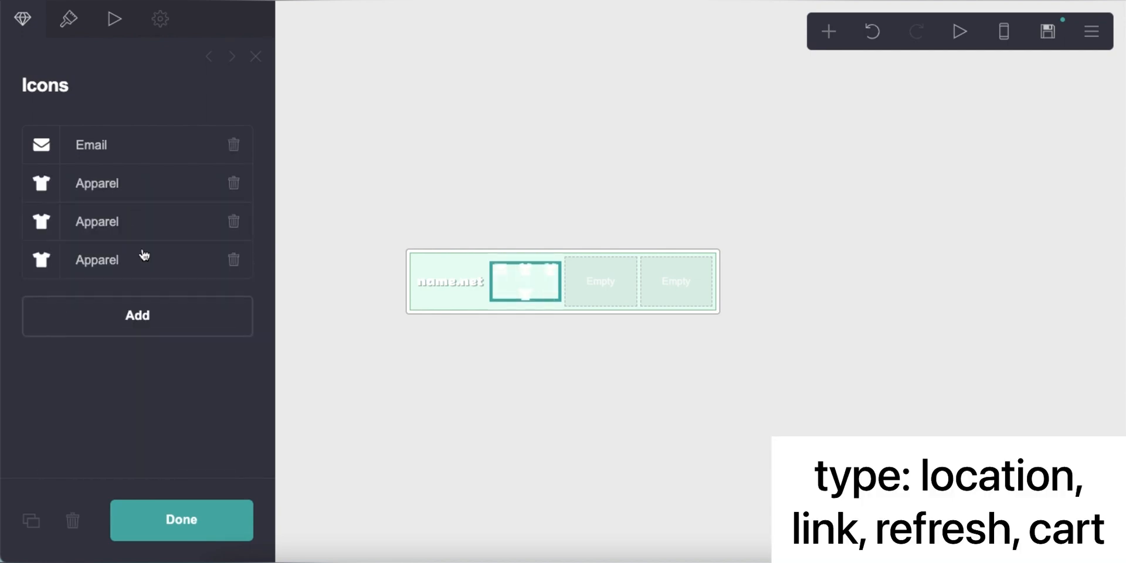
Step: Change the first icon's type to Location and the second icon's type to Link
click(145, 153)
click(131, 228)
click(131, 429)
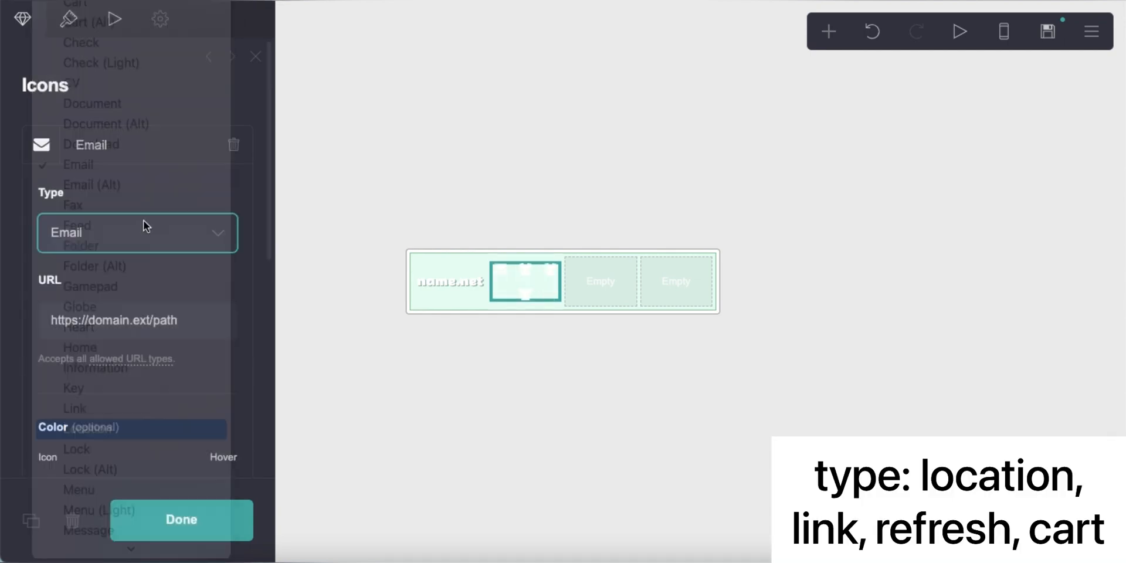
click(126, 192)
click(132, 275)
scroll(135, 385, down, 5)
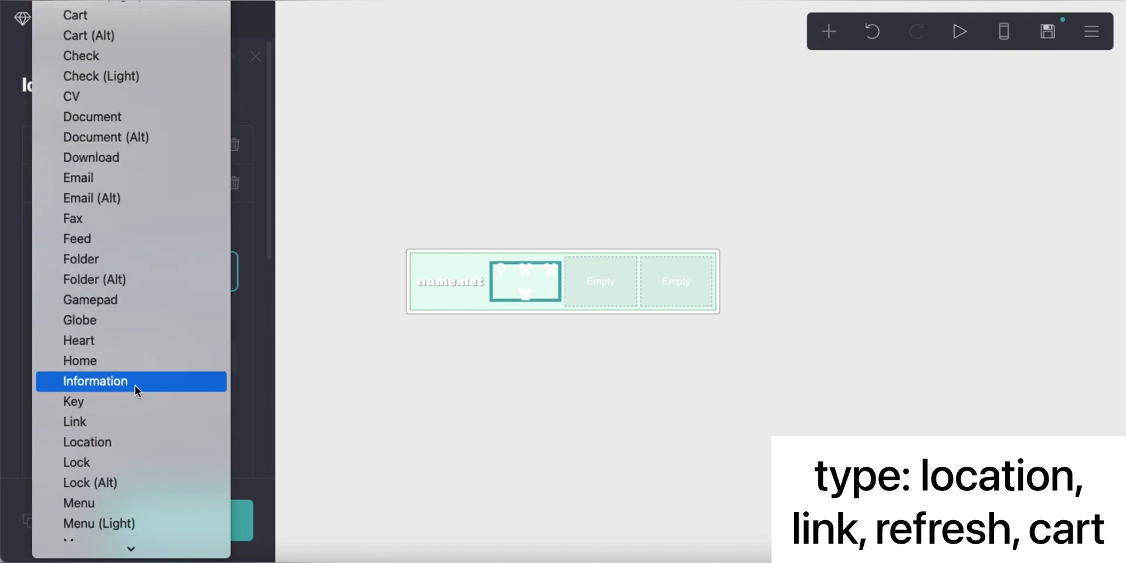
click(118, 356)
Step: Change the third icon's type to Refresh and the fourth icon's type to Cart
click(124, 221)
click(132, 308)
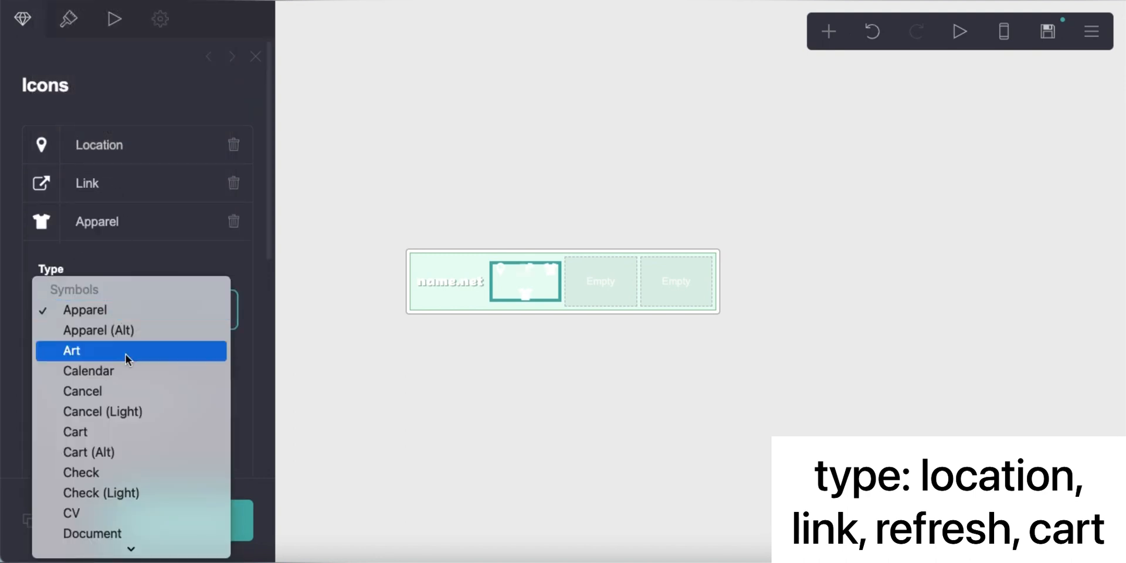
scroll(131, 370, down, 5)
scroll(130, 370, down, 8)
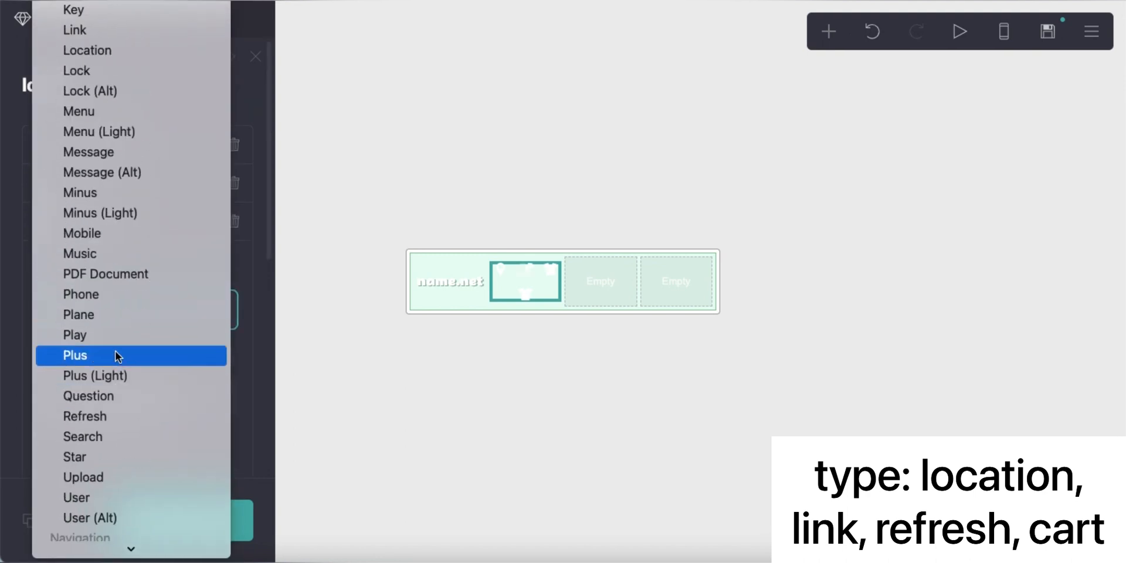
click(115, 421)
click(130, 261)
click(134, 358)
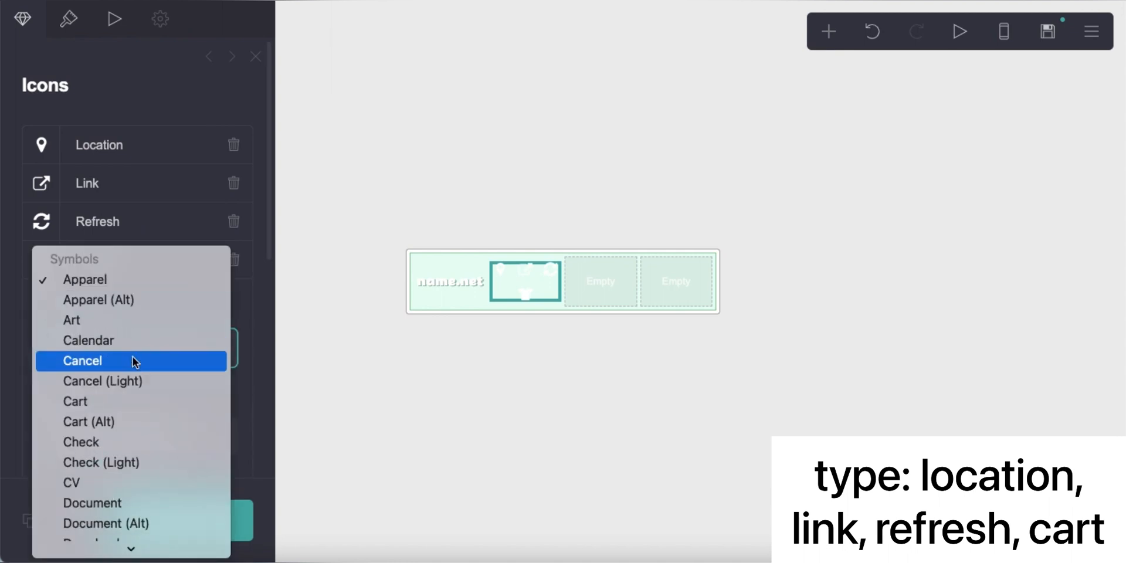
click(127, 401)
click(147, 270)
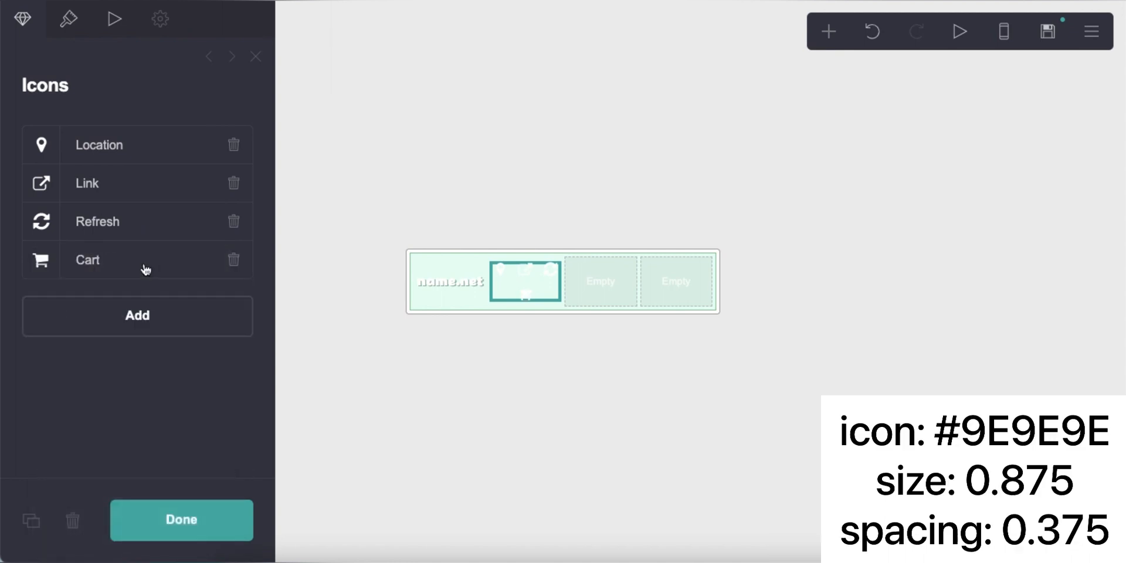
Step: Set the icons' color to #9E9E9E, their size to 0.875 and their spacing to 0.375
click(73, 25)
double_click(110, 303)
key(Return)
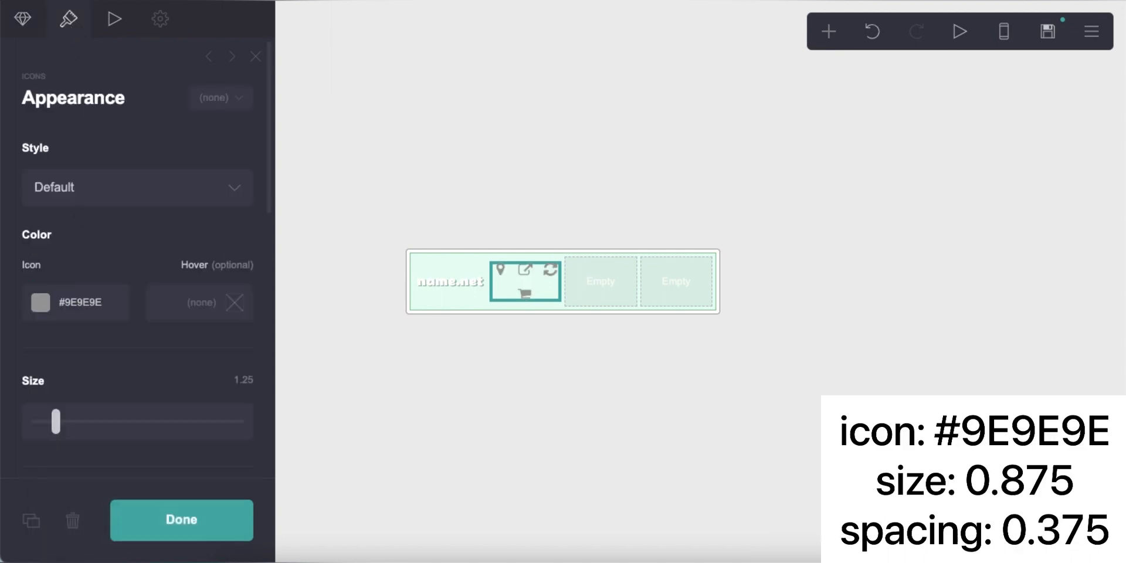
text(0.875)
key(Return)
scroll(174, 380, down, 5)
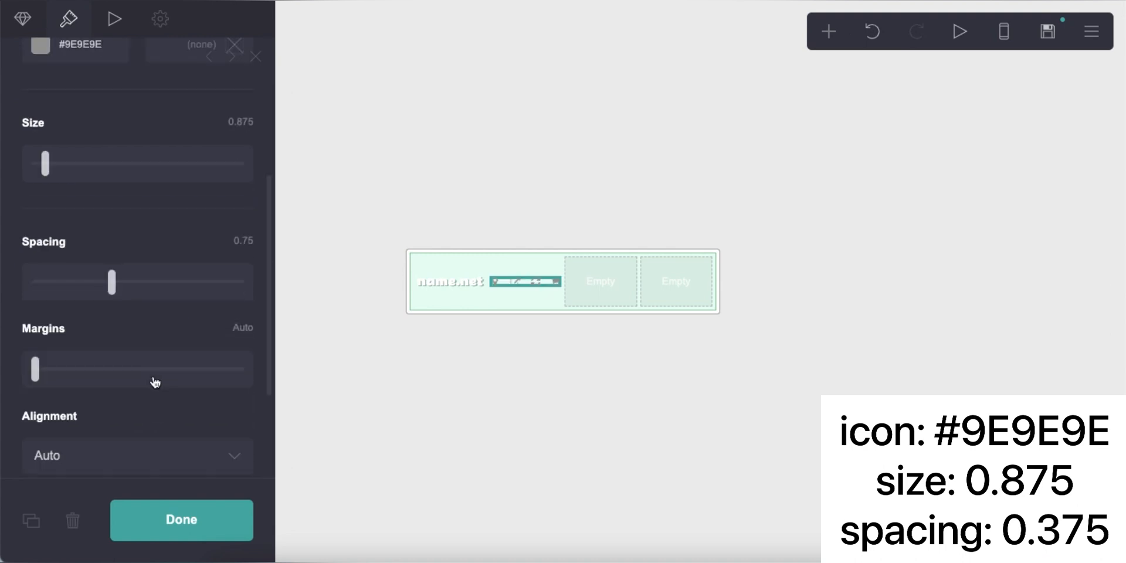
click(593, 389)
Step: Add a text element in the container's third column reading "==[.....]{transparent}Search[.....]{transparent}=="
click(829, 31)
drag(643, 98, 605, 281)
click(141, 188)
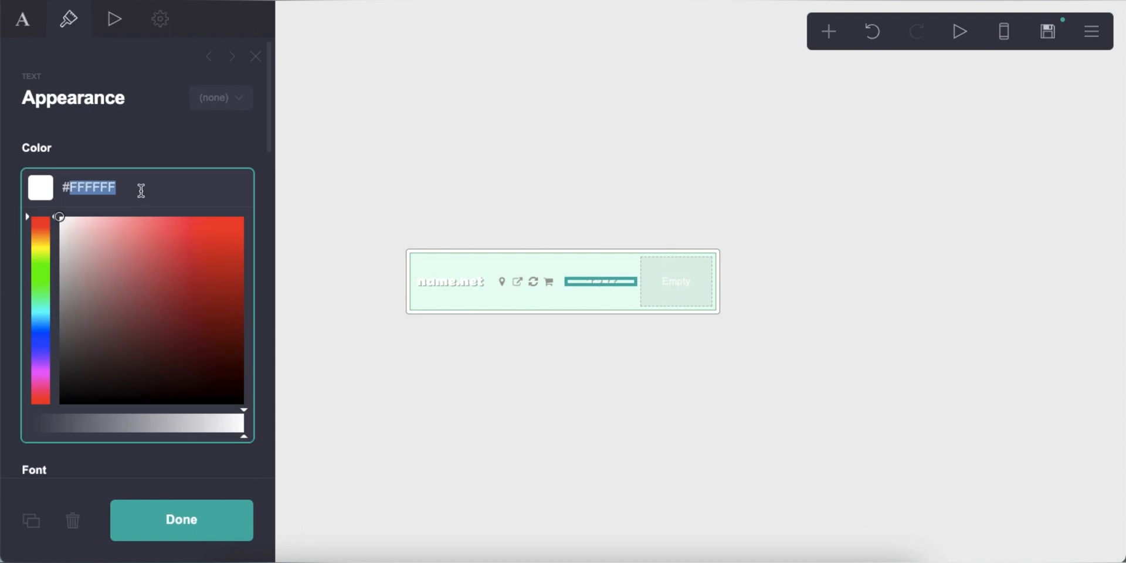
click(18, 32)
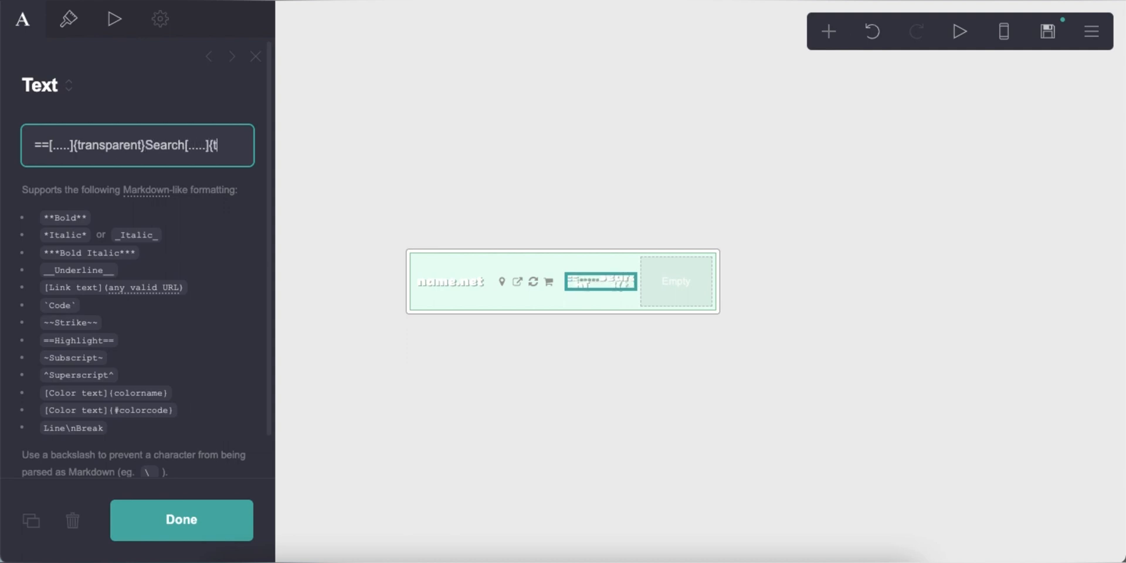
text(ransparent}==)
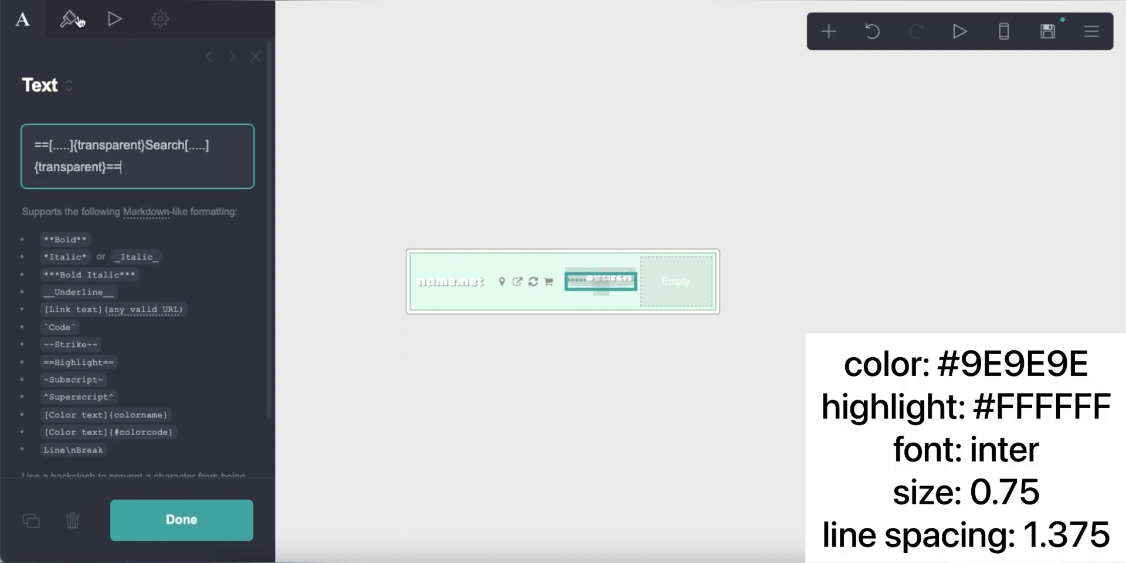
Step: Set the Search text's color to #9E9E9E and its highlight background to #FFFFFF
click(68, 19)
click(134, 184)
text(9E9E9E)
key(Return)
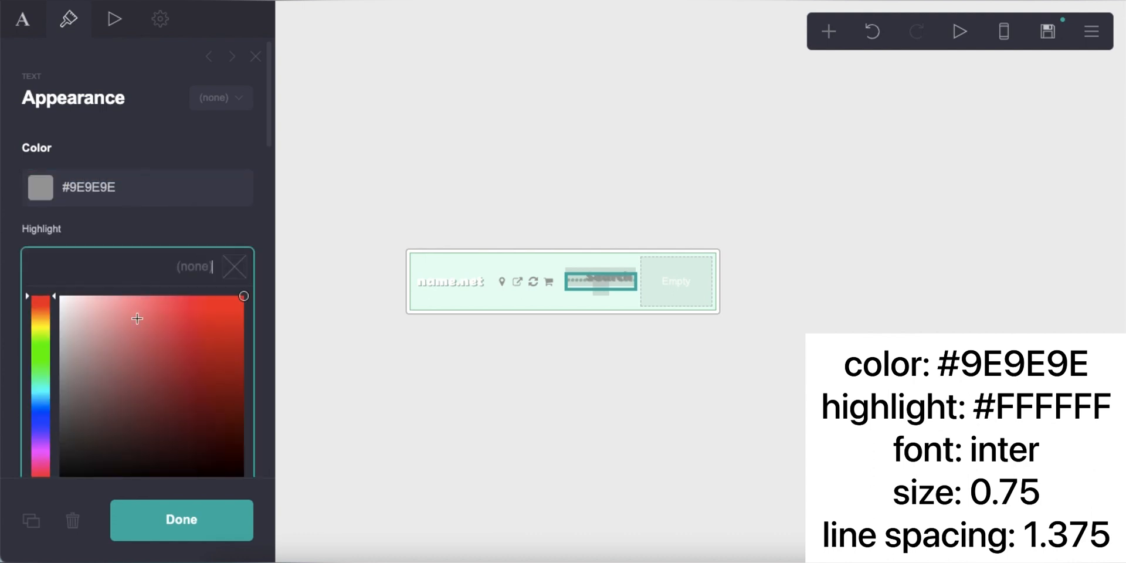
Step: Change the Search text's font to Inter
click(121, 354)
scroll(143, 360, up, 15)
scroll(143, 359, up, 10)
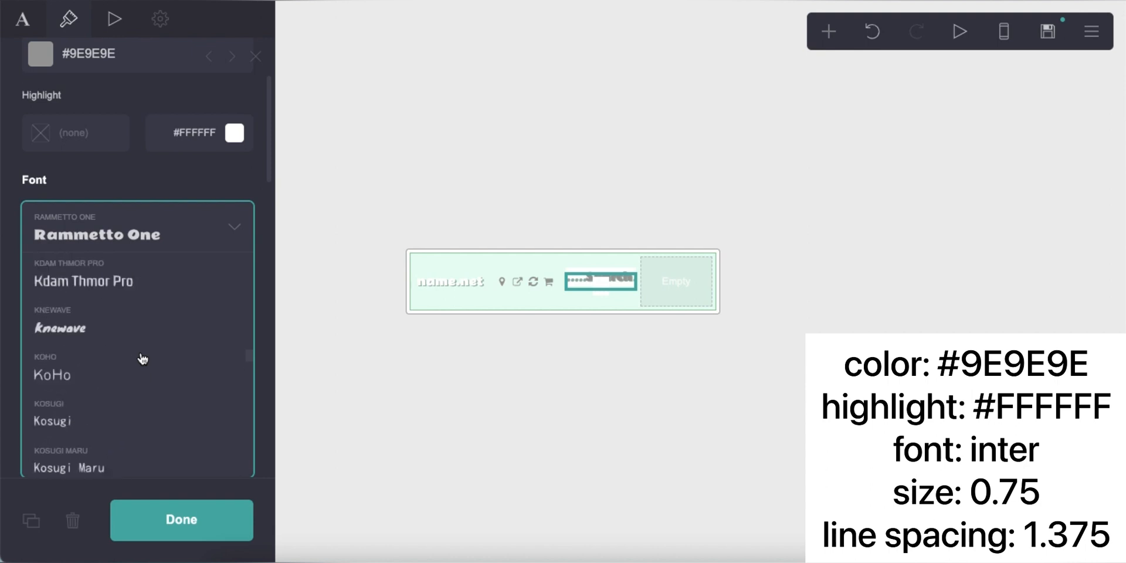
click(89, 337)
Step: Set the Search text's size to 0.75 and its line spacing to 1.375
click(212, 284)
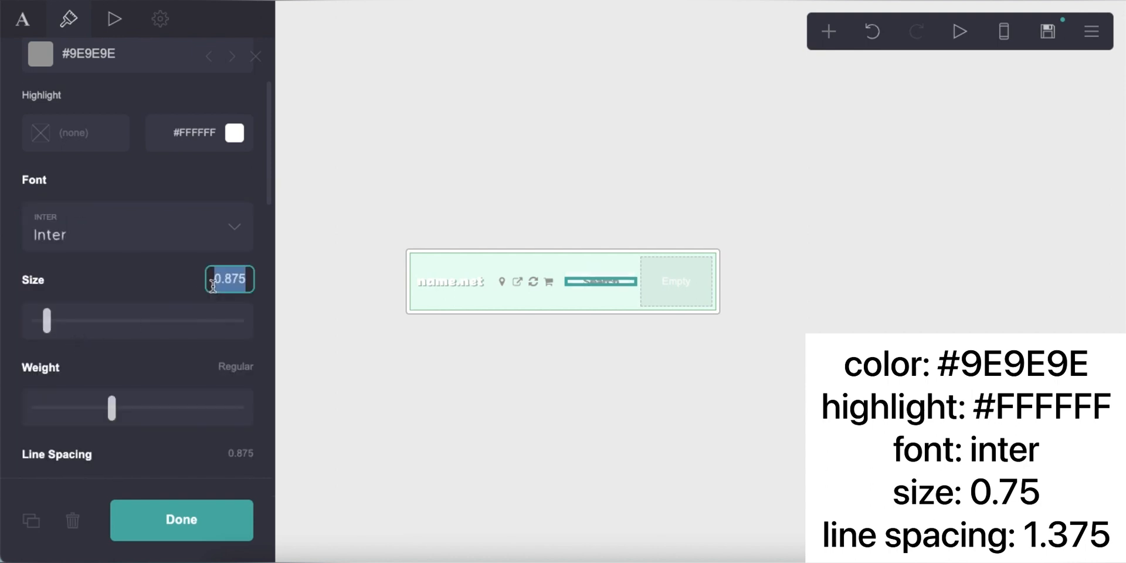
scroll(212, 296, down, 2)
click(226, 353)
text(1.)
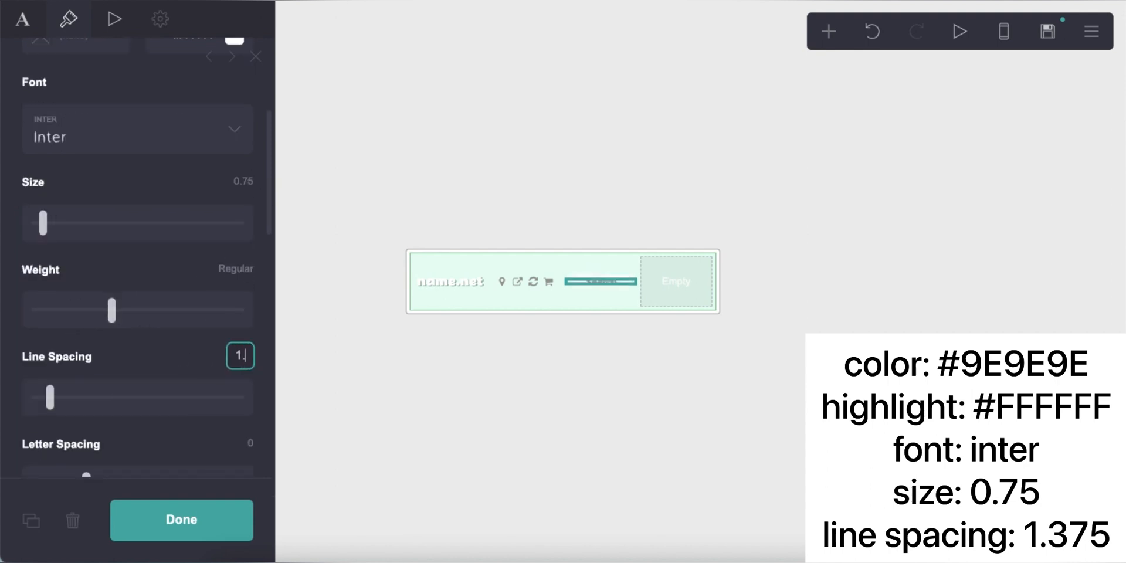
text(375)
key(Return)
Step: Remove the drop shadow from the Search text and finish editing it
scroll(201, 357, down, 12)
click(175, 147)
key(BackSpace)
key(Return)
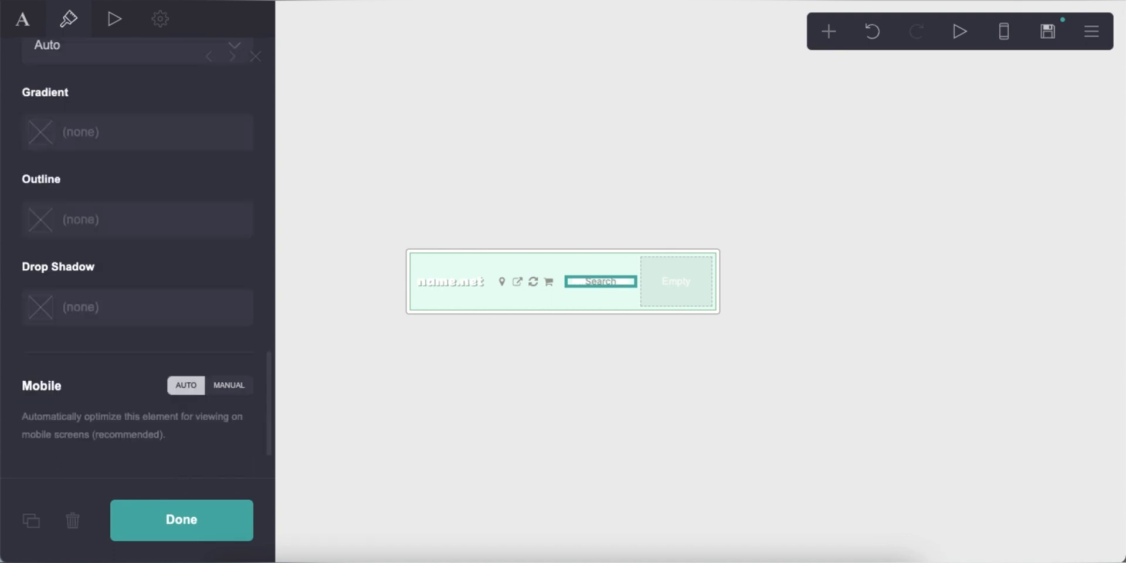
click(445, 206)
Step: Add a text element reading "Help | SignUp" in the header's fourth column and briefly check the mobile view
click(828, 32)
click(666, 93)
drag(586, 310, 680, 284)
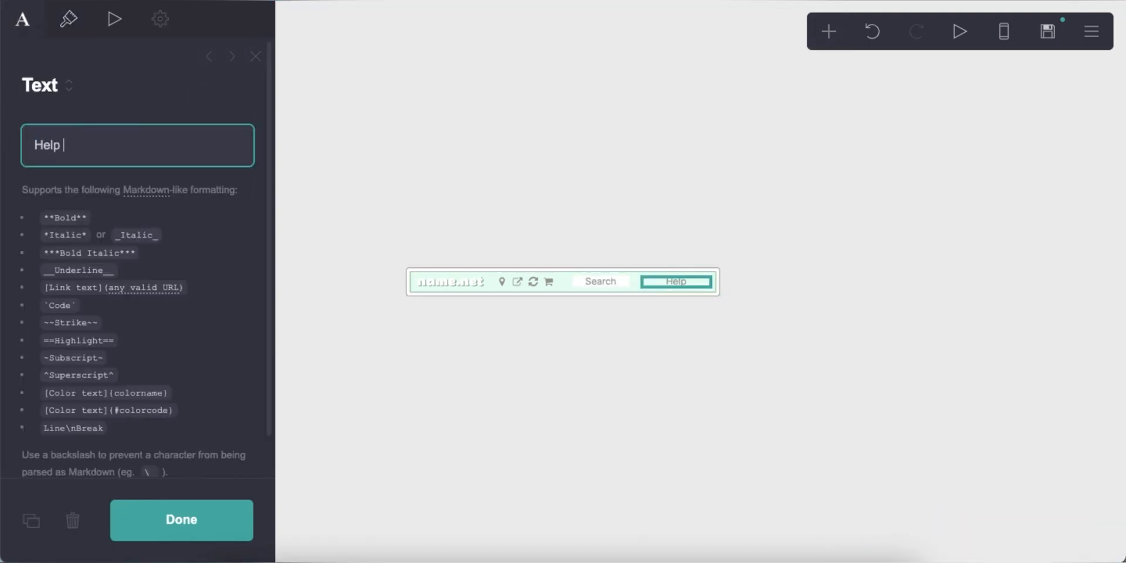
click(639, 406)
click(1004, 32)
click(1003, 32)
Step: Add a two-column container below the header with a 30% left column and a 70% right column
click(828, 32)
click(628, 397)
click(98, 175)
click(75, 193)
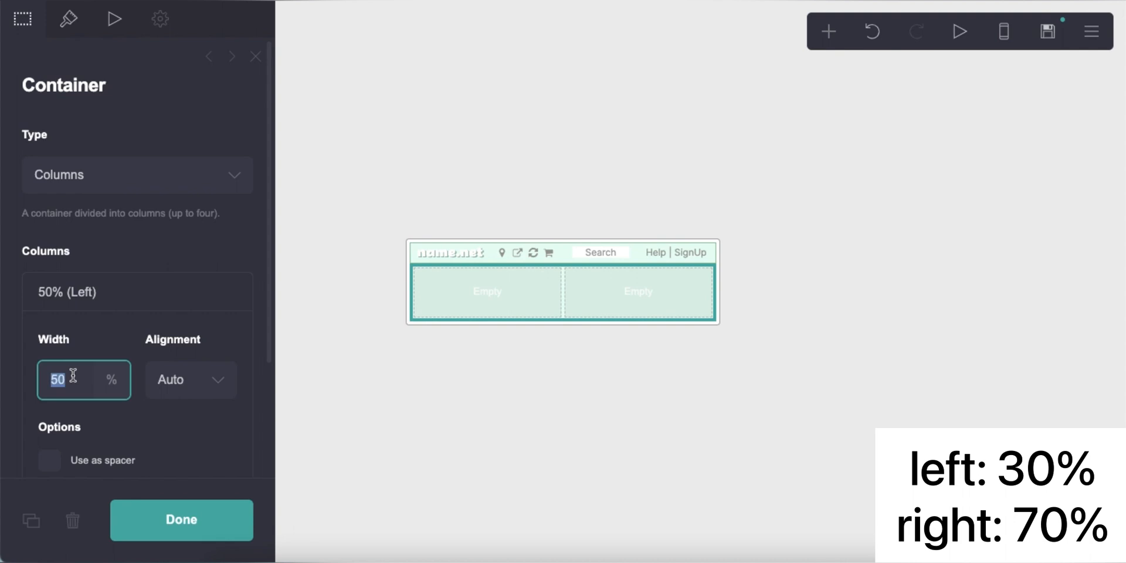
click(104, 296)
Step: Set the new container's gutters to 0.5, its vertical contents alignment to Bottom and its contents spacing to 0.25
click(68, 19)
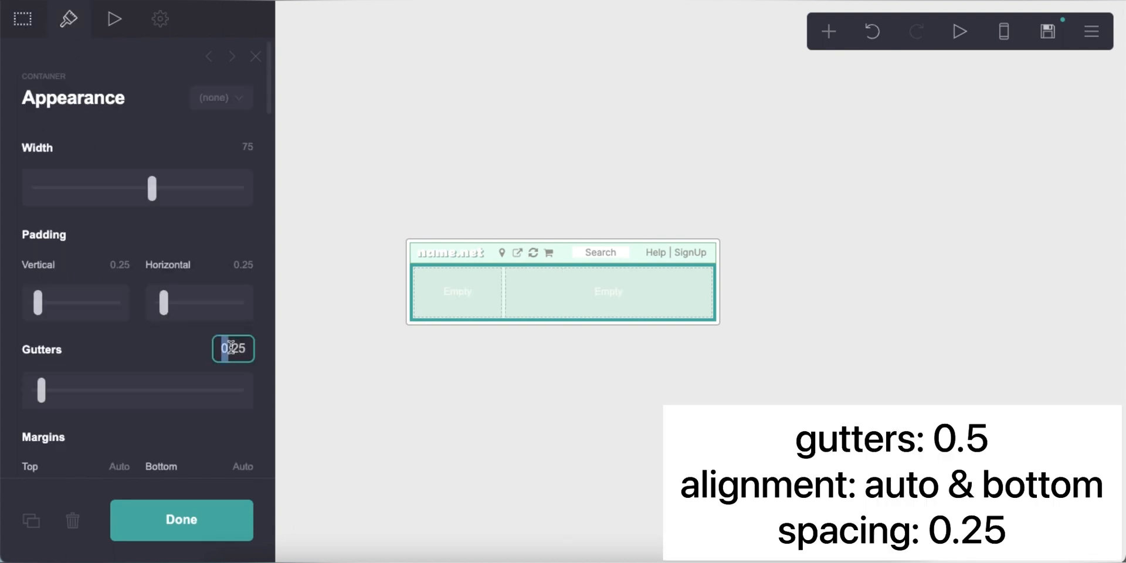
scroll(121, 367, down, 8)
click(176, 314)
click(164, 333)
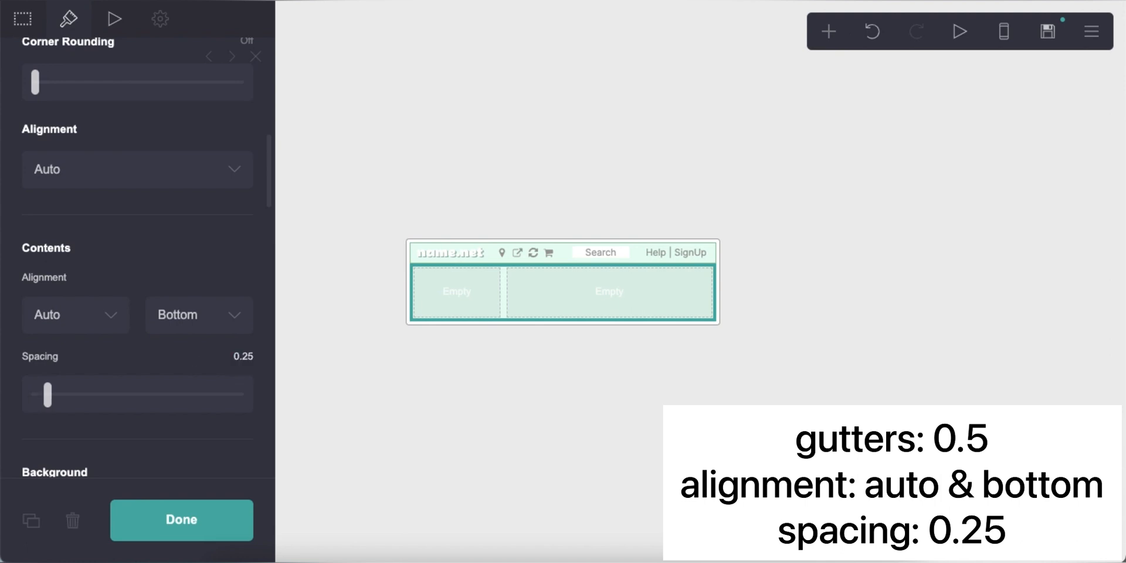
Step: Change the container's background to a linear gradient with #DBF3E6 as the first stop
scroll(175, 350, down, 6)
click(125, 186)
click(124, 185)
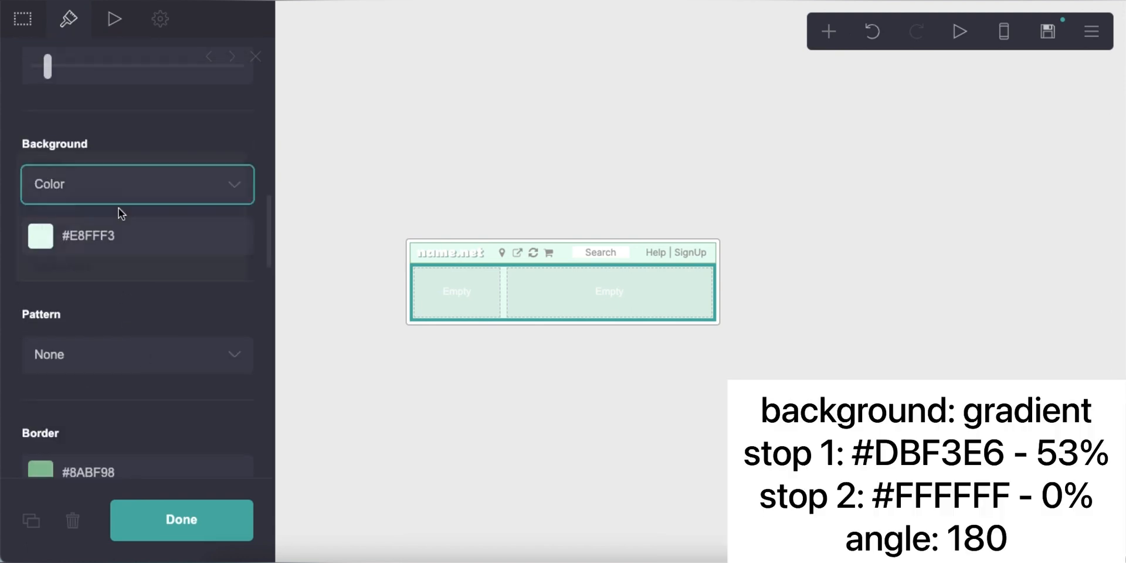
key(Down)
click(125, 362)
text(DBF3E6)
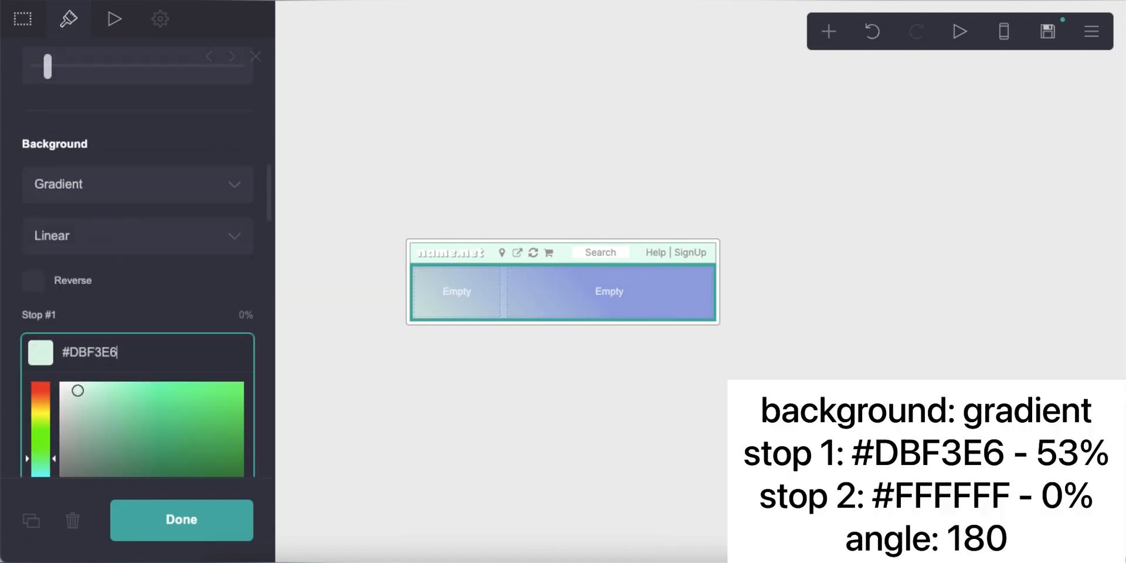
key(Return)
Step: Set the gradient's second stop to #FFFFFF at 0%, the first stop's position to 53% and the angle to 180°
scroll(125, 362, down, 2)
click(130, 306)
drag(115, 355, 44, 287)
click(83, 274)
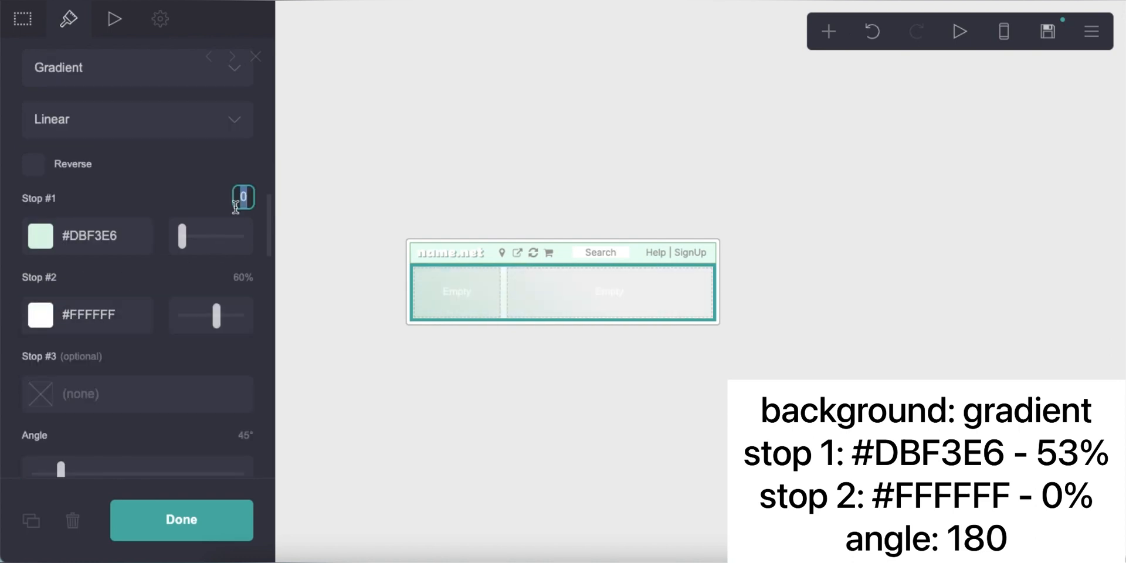
text(53)
key(Return)
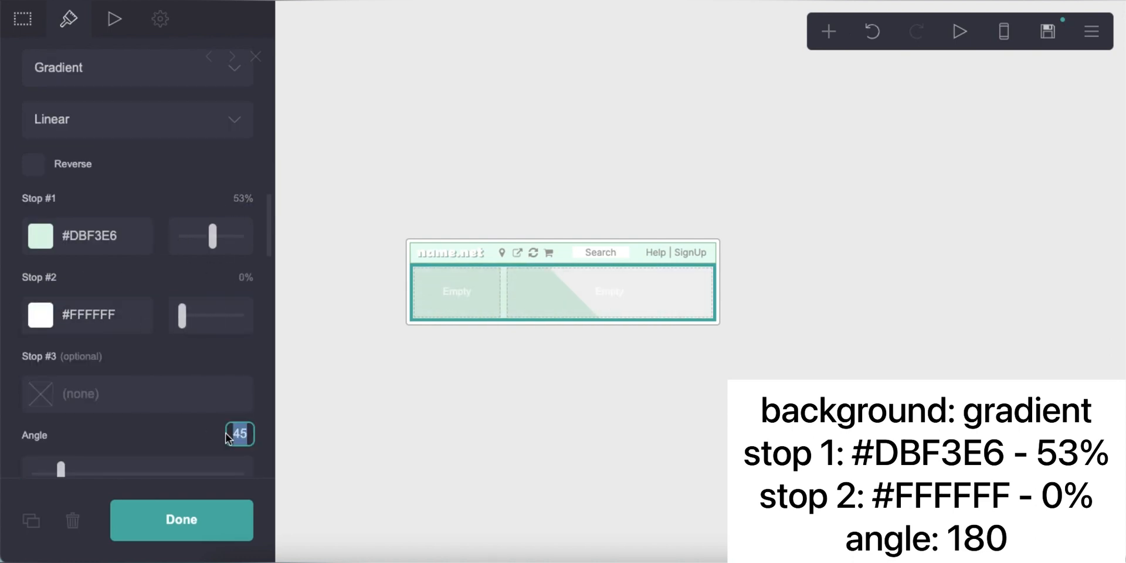
text(180)
key(Return)
Step: Apply a Grid (Diamond) pattern to the container in #FFFFFF with a size of 3
scroll(165, 393, down, 4)
click(116, 326)
scroll(118, 367, down, 2)
click(111, 345)
click(126, 312)
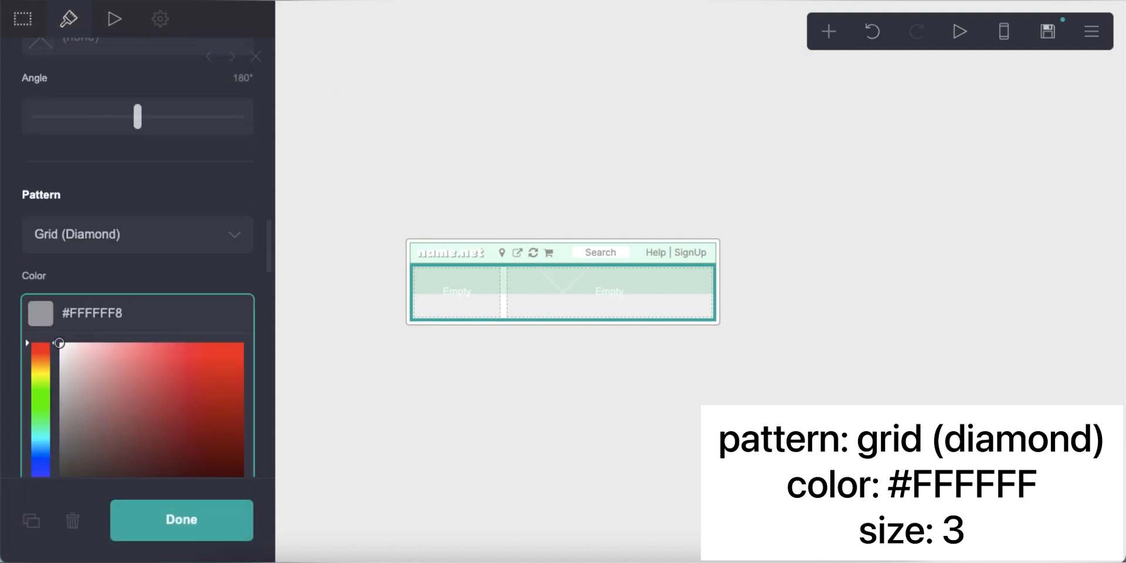
key(BackSpace)
key(Return)
scroll(100, 369, down, 1)
click(247, 330)
text(3)
key(Return)
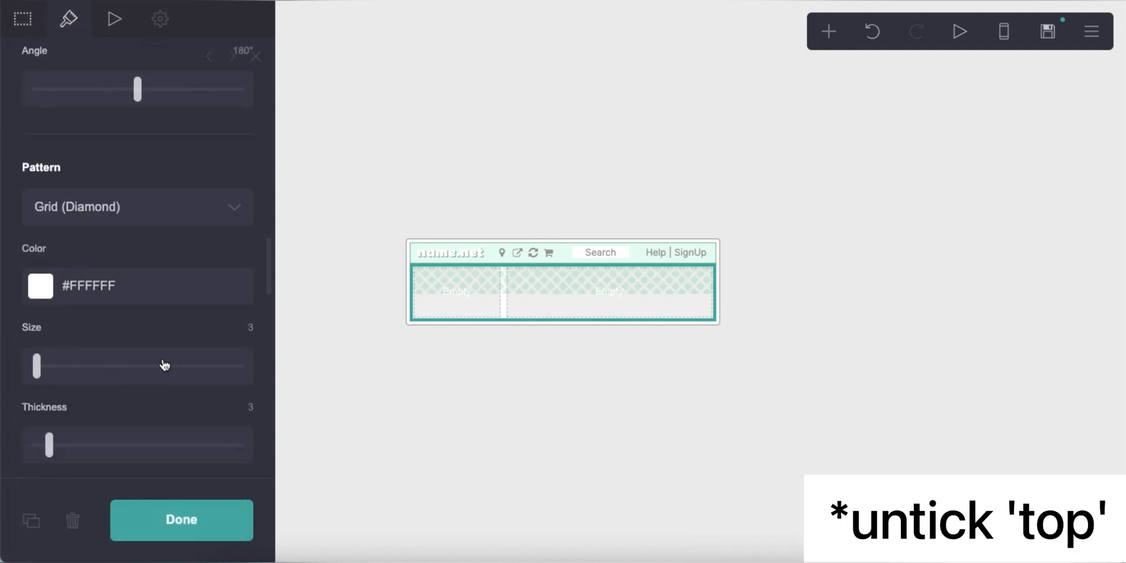
Step: Turn off the top side of the two-column container's border
scroll(165, 365, down, 5)
click(32, 329)
scroll(173, 363, down, 2)
click(593, 286)
Step: Add an image element in the two-column container's left column and upload the portrait picture to it
click(828, 31)
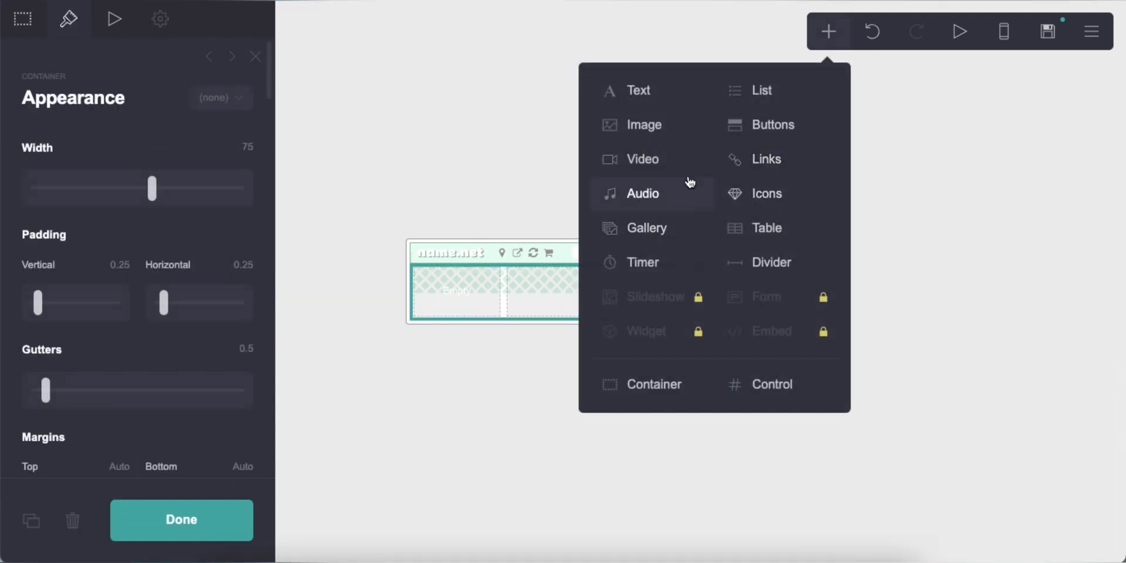
click(644, 125)
click(137, 200)
scroll(555, 193, up, 5)
double_click(458, 202)
click(17, 27)
drag(588, 298, 592, 288)
click(1054, 36)
Step: Give the portrait image a Circle shape and a #FFFFFF border with a width of 4
click(68, 19)
click(96, 359)
click(95, 382)
scroll(133, 311, down, 2)
click(133, 310)
click(106, 293)
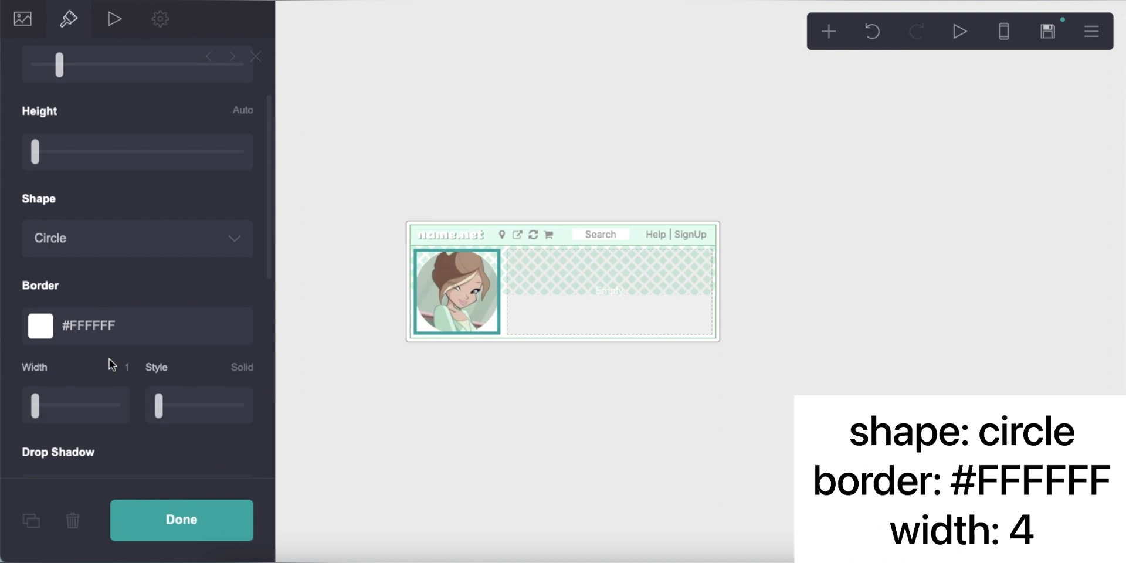
text(4)
click(490, 444)
click(828, 31)
drag(616, 85, 590, 291)
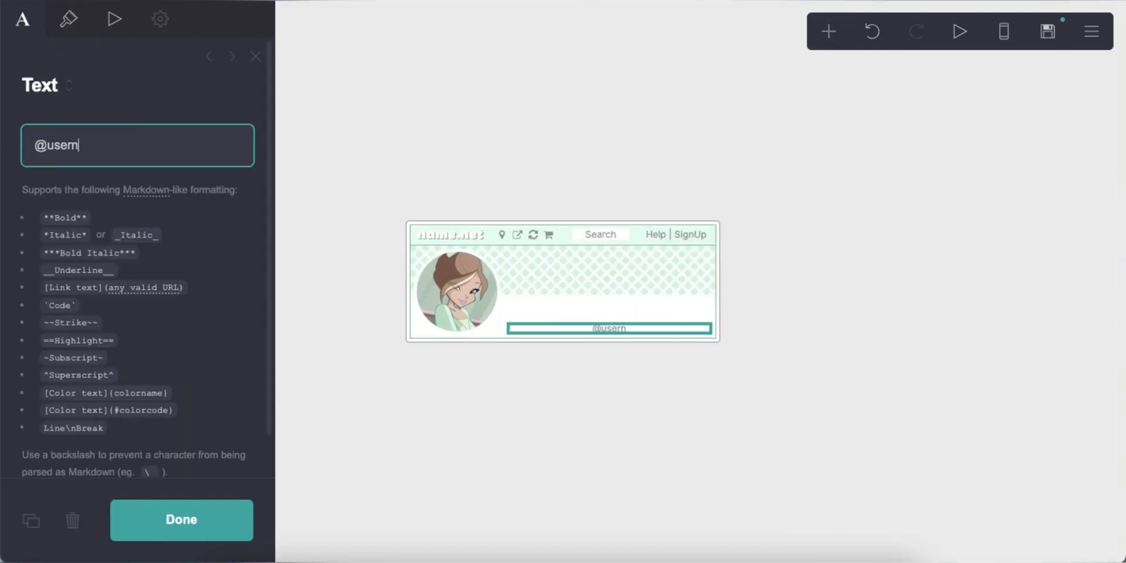
click(68, 19)
click(150, 198)
text(#DBF3E6)
key(Return)
click(89, 290)
scroll(110, 327, up, 4)
scroll(118, 333, down, 3)
scroll(118, 333, down, 20)
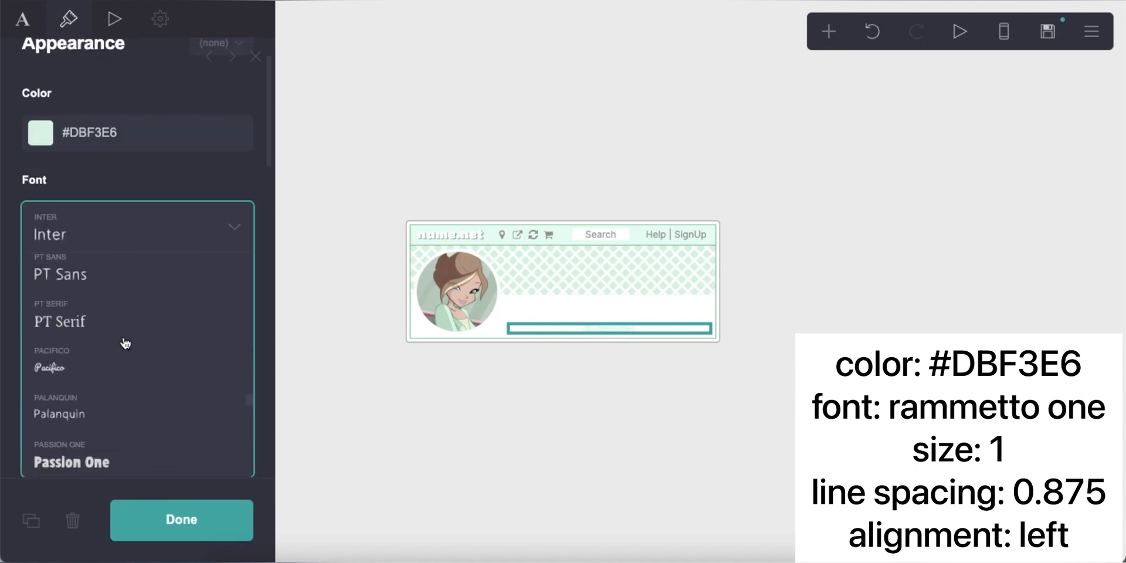
scroll(125, 343, down, 2)
scroll(118, 329, up, 2)
click(120, 352)
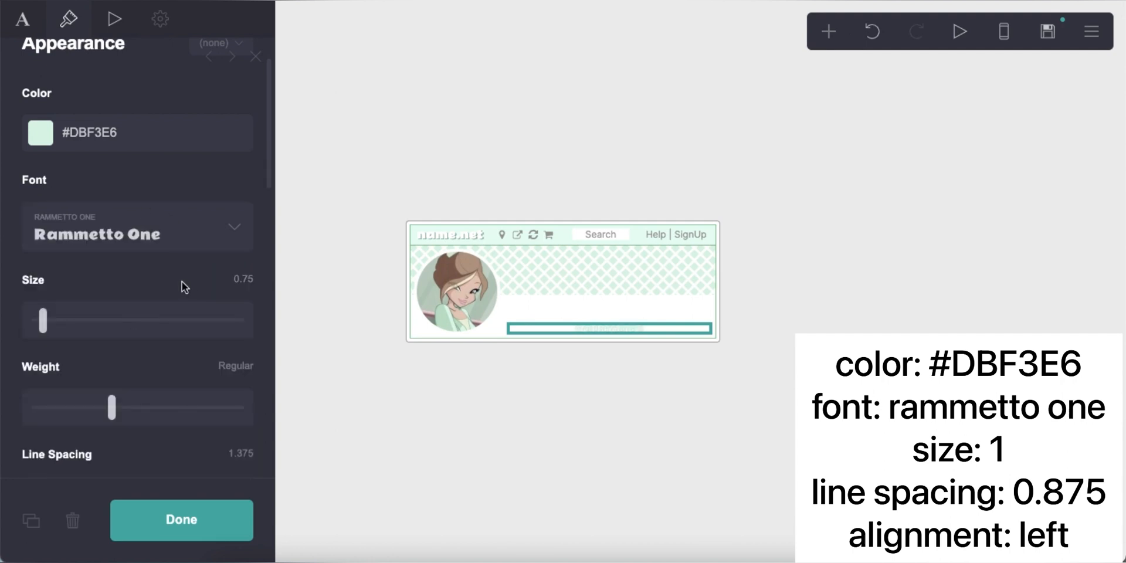
text(1)
key(Return)
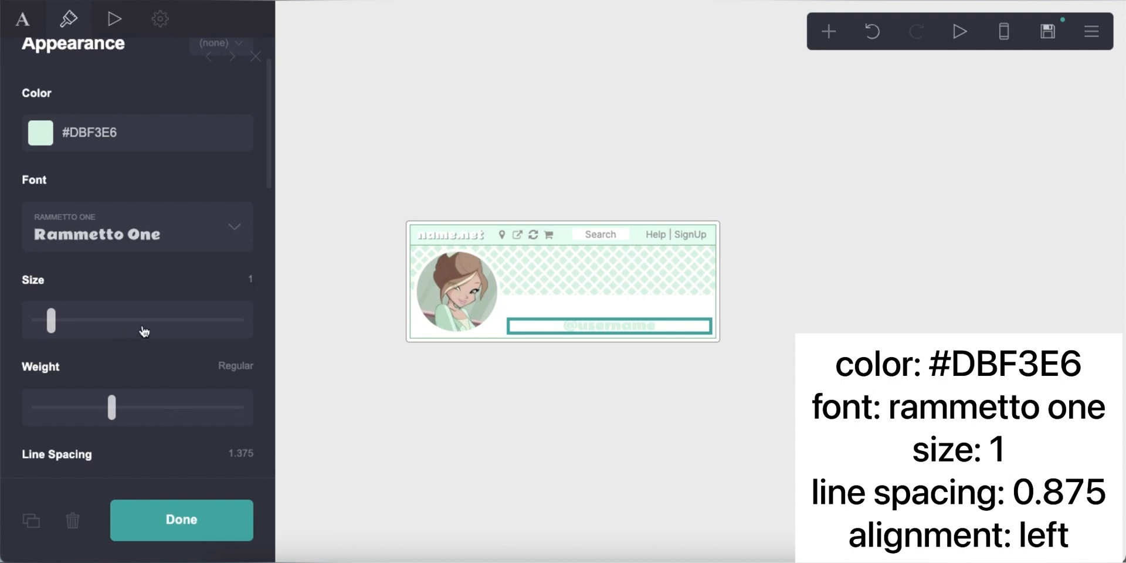
scroll(144, 331, down, 2)
text(0.875)
key(Return)
scroll(135, 328, down, 6)
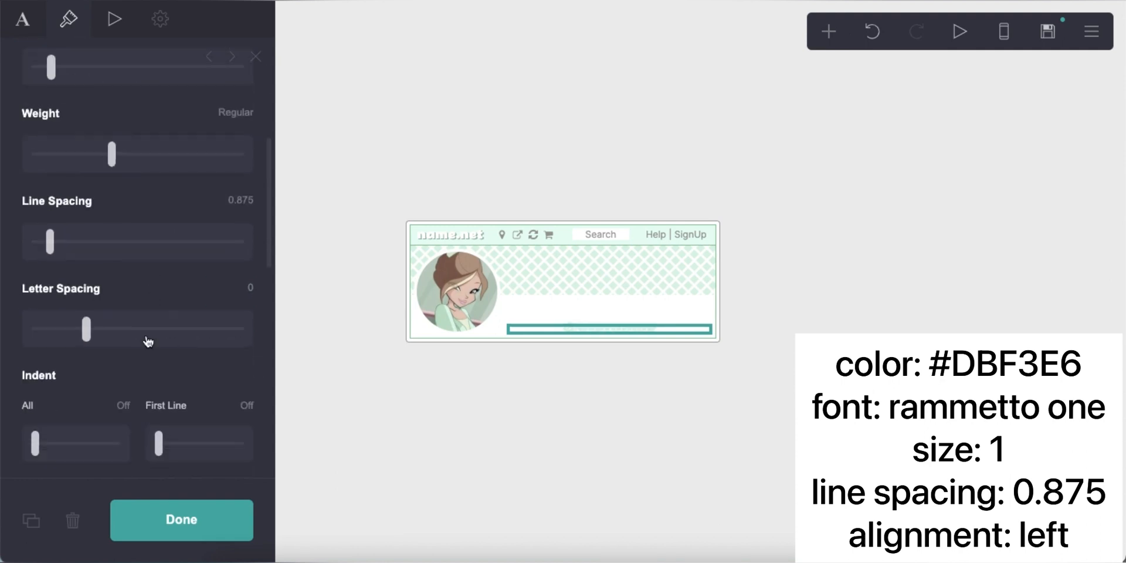
click(101, 366)
click(99, 378)
scroll(129, 352, down, 6)
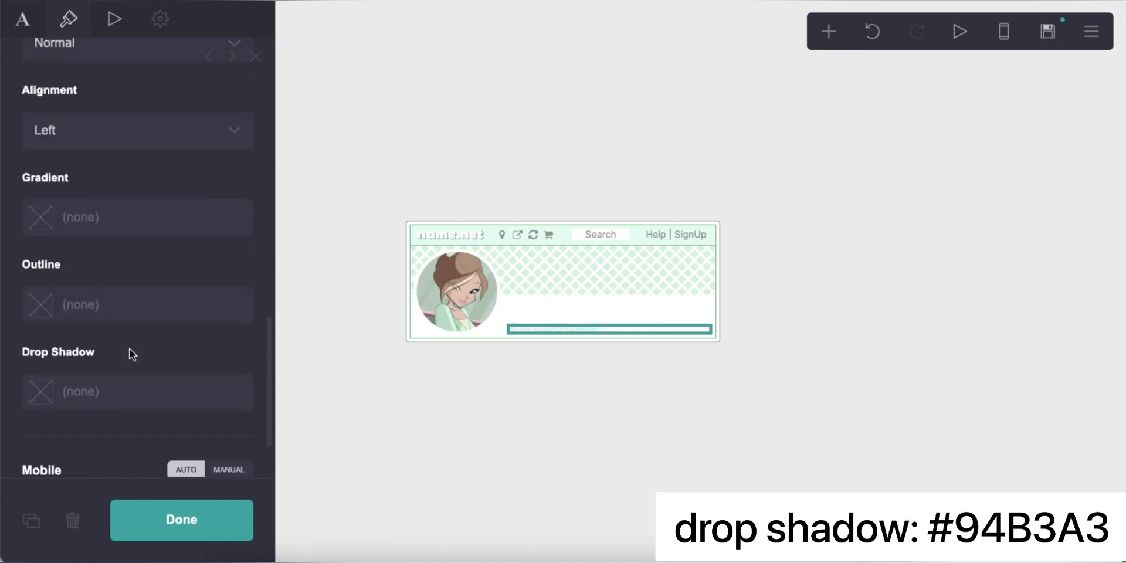
click(159, 307)
text(#94B3A3)
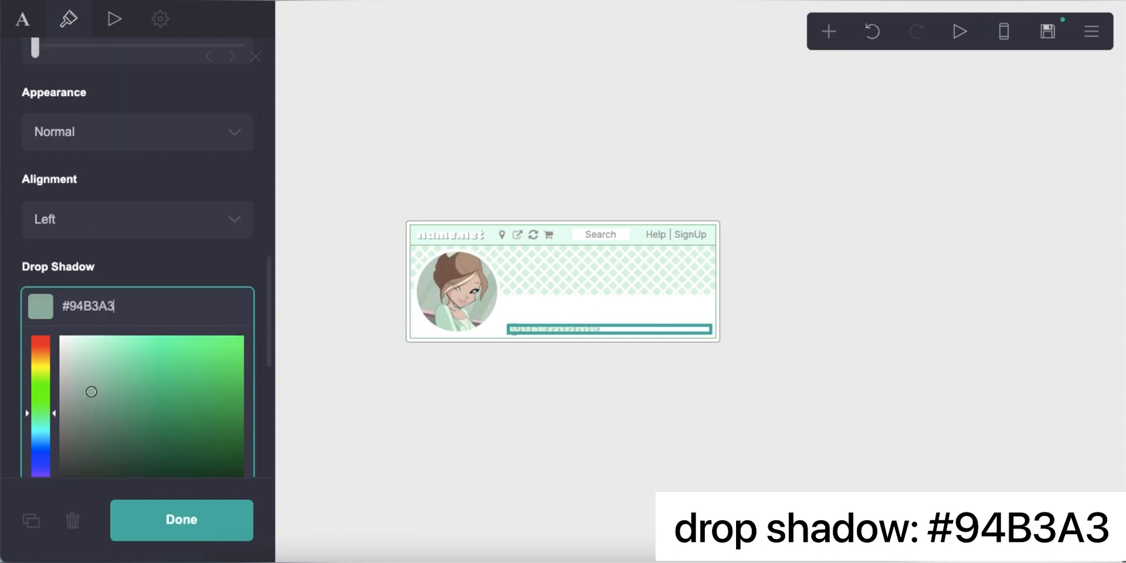
key(Return)
scroll(159, 328, down, 4)
drag(164, 308, 157, 307)
click(482, 367)
click(539, 331)
click(828, 32)
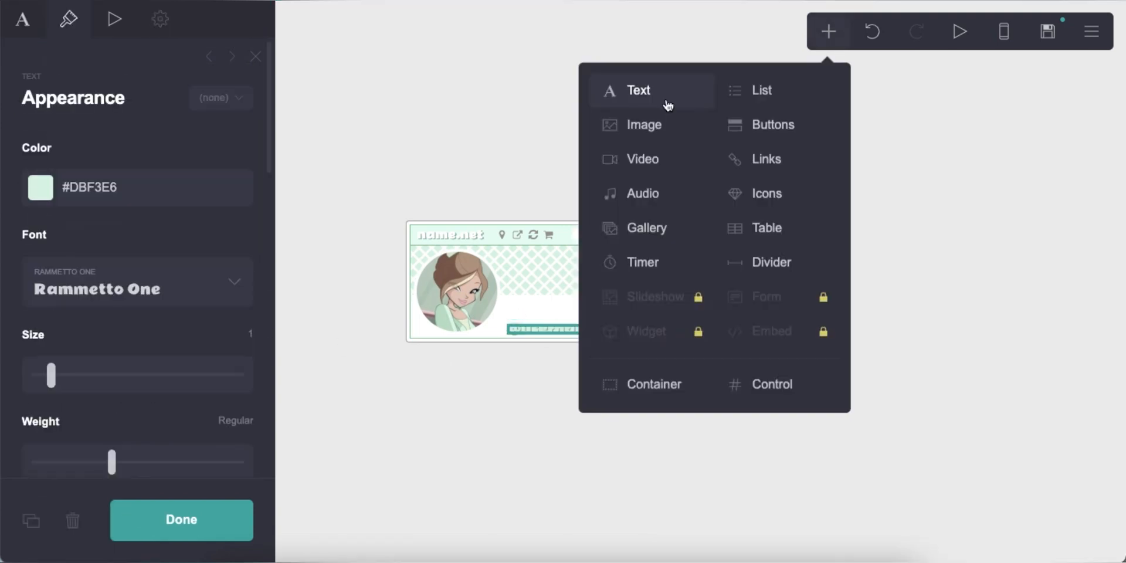
click(669, 104)
click(147, 192)
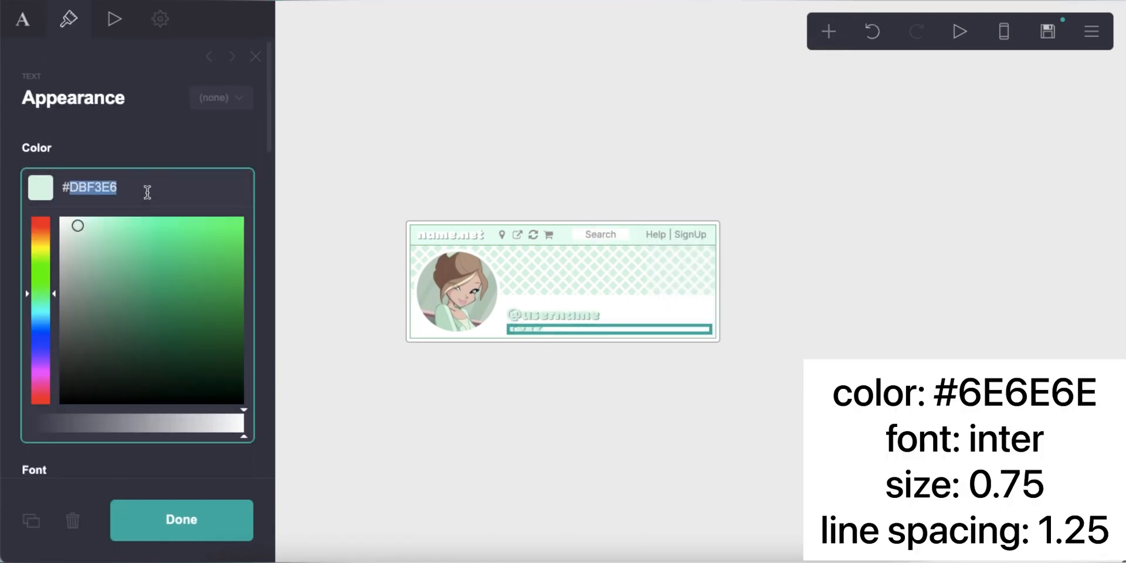
key(Return)
click(233, 289)
click(211, 287)
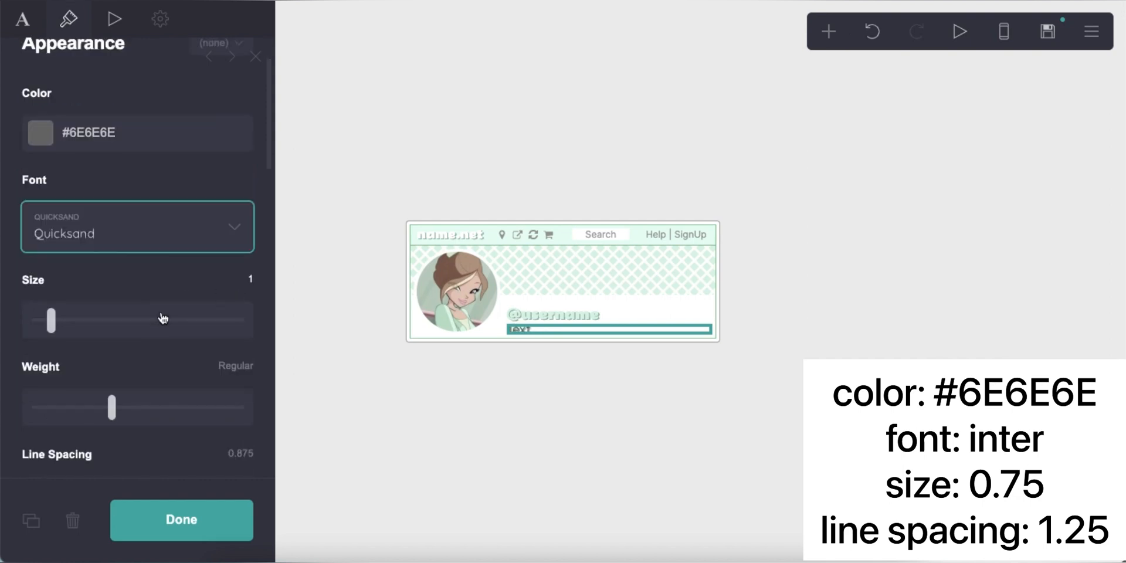
click(158, 234)
scroll(135, 327, up, 15)
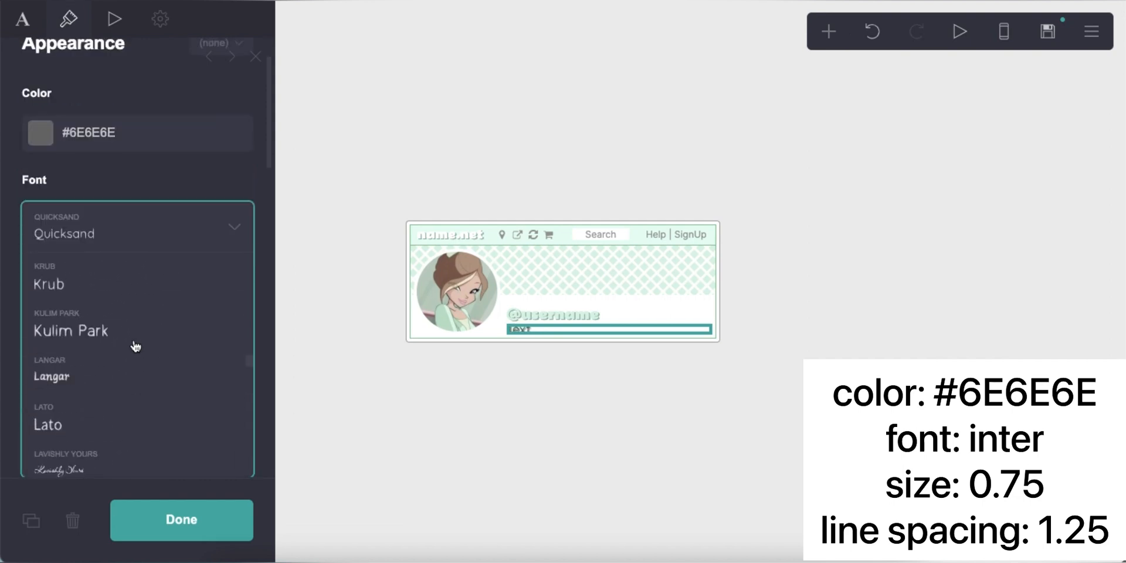
scroll(134, 346, up, 3)
scroll(131, 364, down, 4)
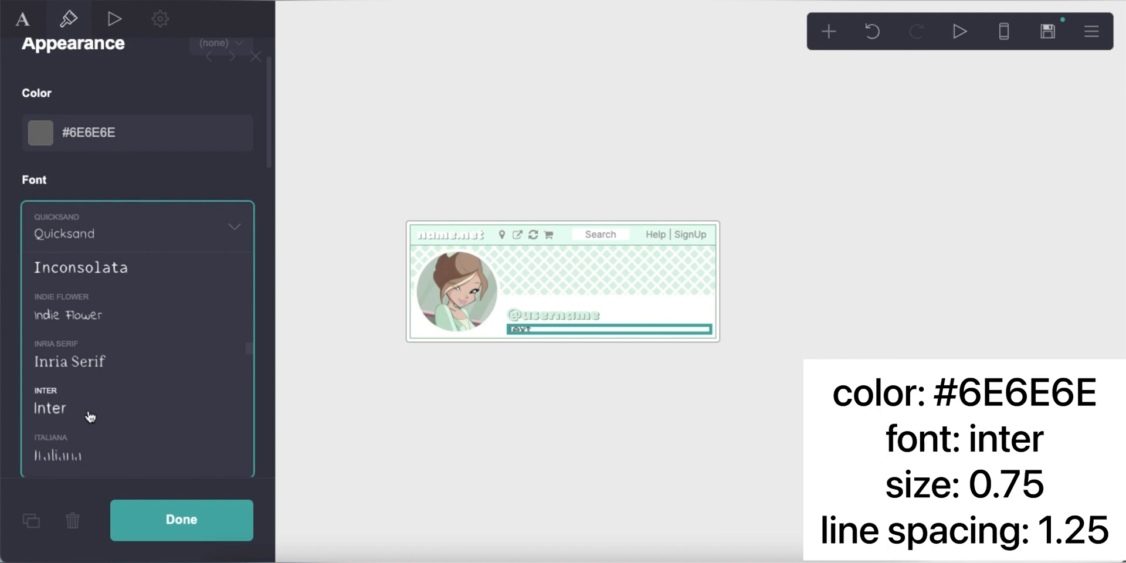
click(127, 381)
text(.)
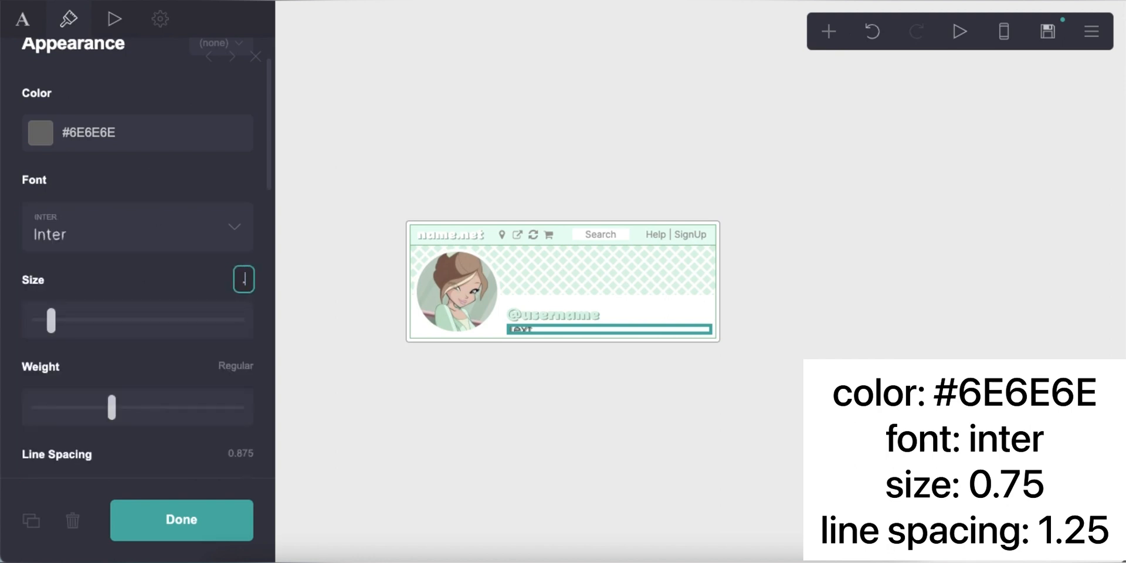
text(75)
key(Return)
scroll(221, 381, down, 3)
text(12)
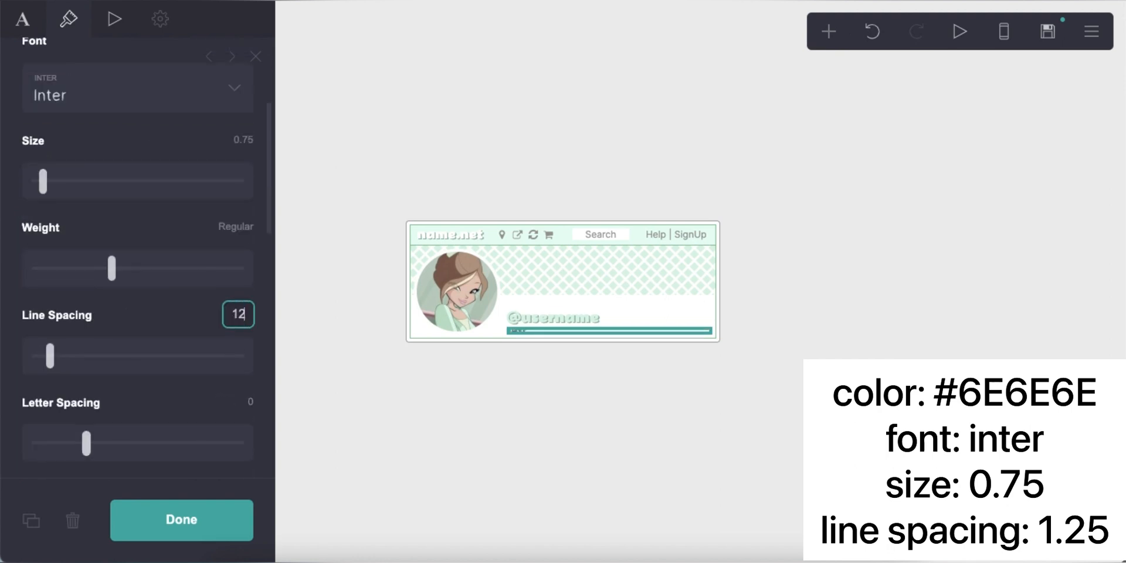
text(.25)
key(Return)
scroll(174, 311, down, 6)
click(159, 257)
key(BackSpace)
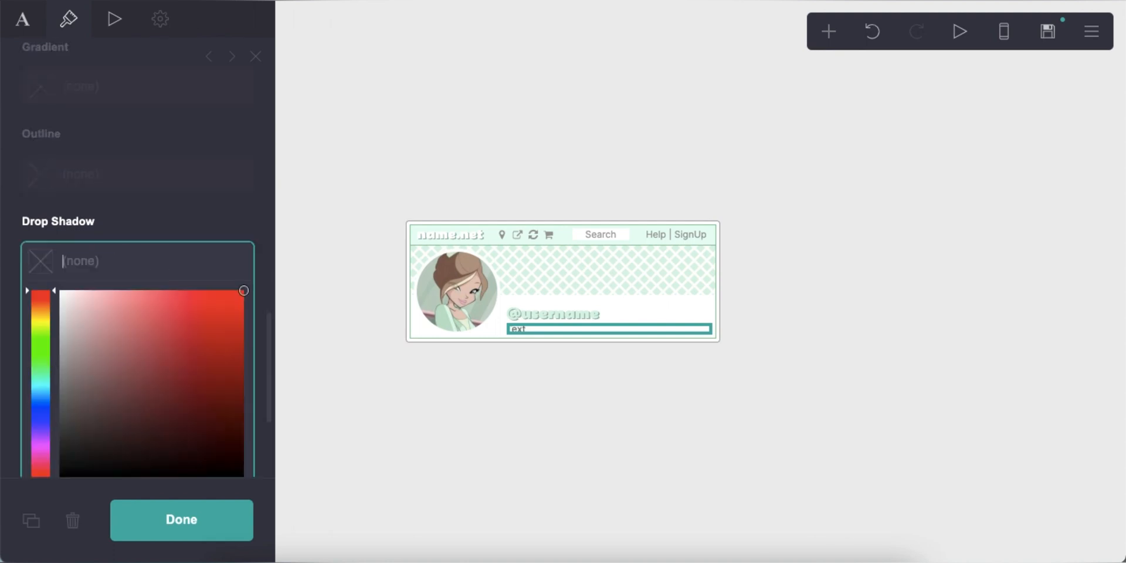
key(Return)
click(519, 429)
click(548, 330)
click(11, 21)
drag(86, 151, 3, 150)
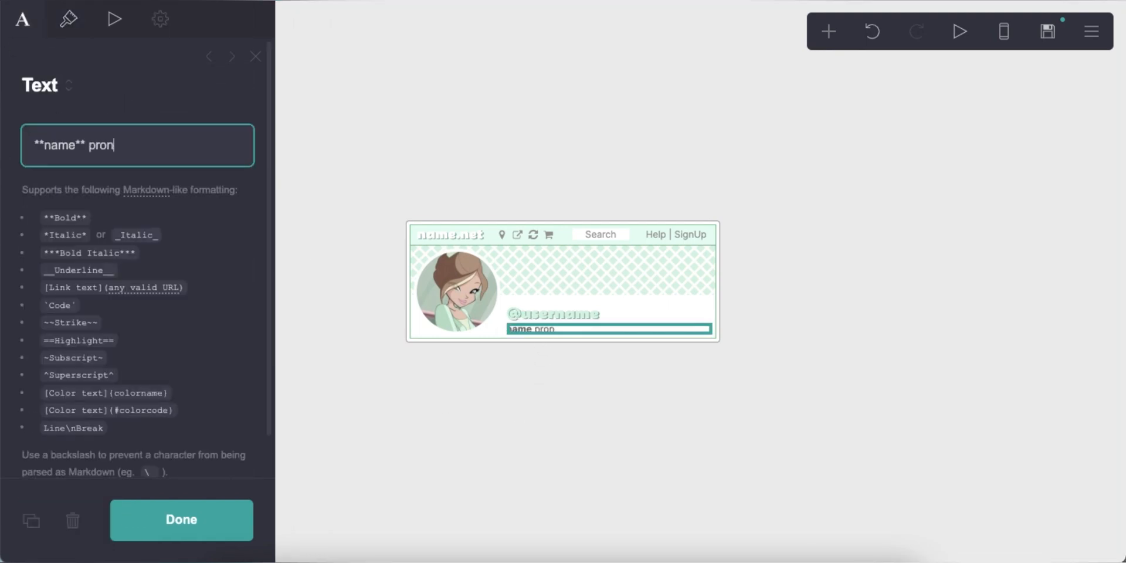
text(her info info info info info info info info info info info info info info info info info)
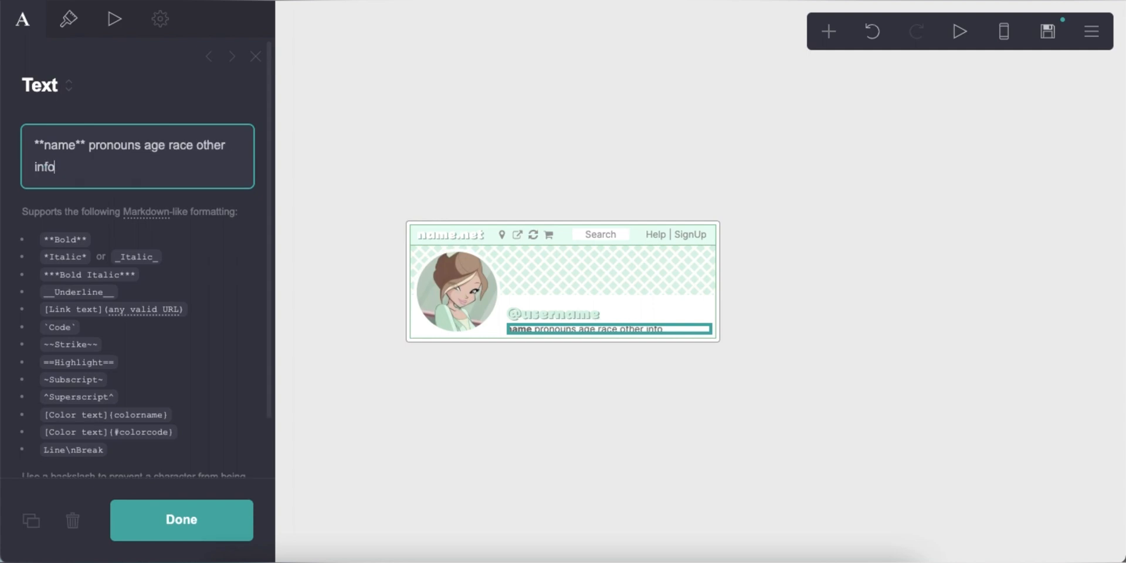
key(BackSpace)
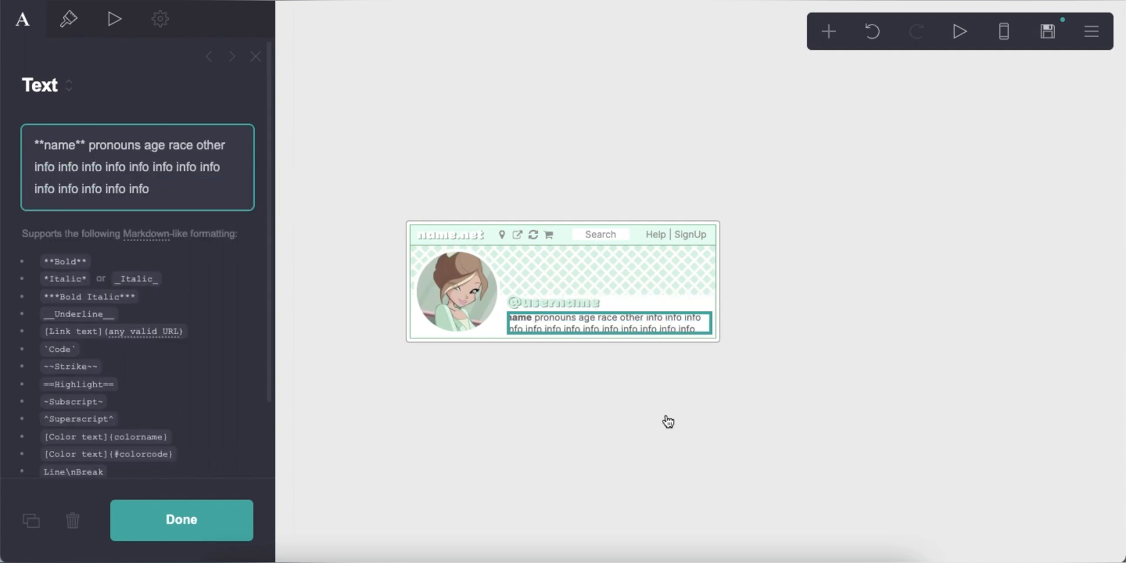
click(667, 420)
Step: Add a container below the profile section and set its background color to #C3DECF
click(1002, 35)
click(1003, 36)
click(829, 32)
click(660, 383)
scroll(119, 350, down, 12)
scroll(130, 311, down, 5)
scroll(126, 281, up, 3)
click(134, 214)
click(135, 205)
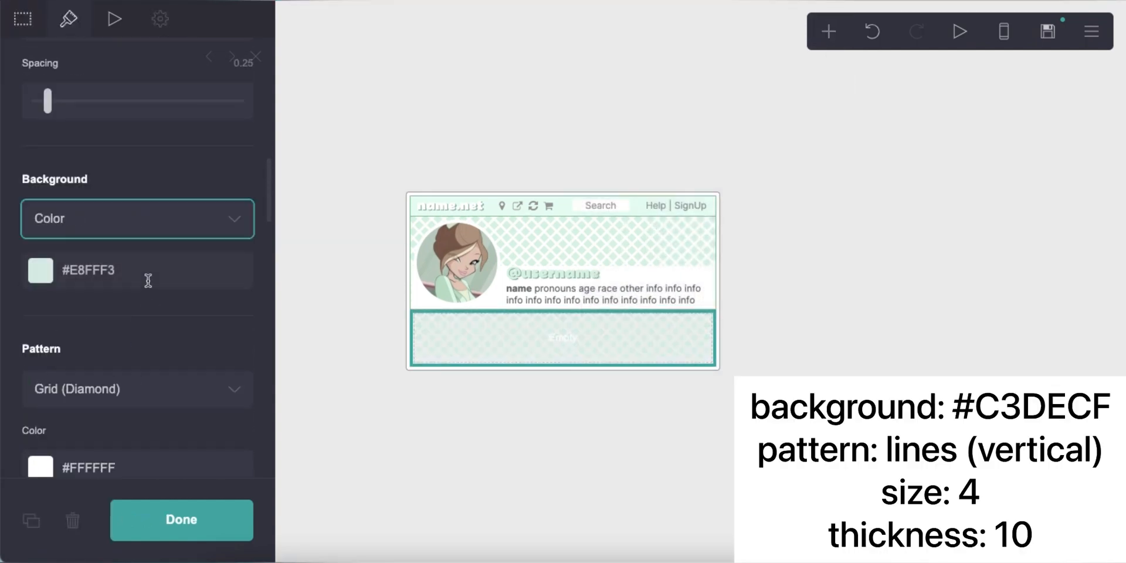
click(149, 280)
text(C3DECF)
key(Return)
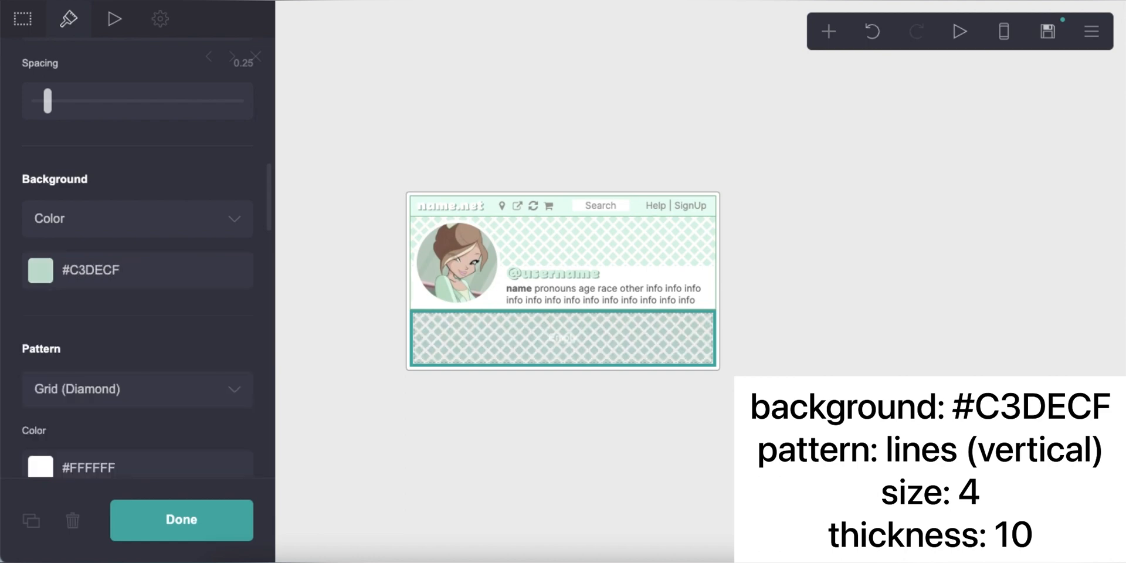
Step: Change the new container's pattern to Lines (Vertical) with size 4 and thickness 10
scroll(139, 348, down, 1)
click(132, 366)
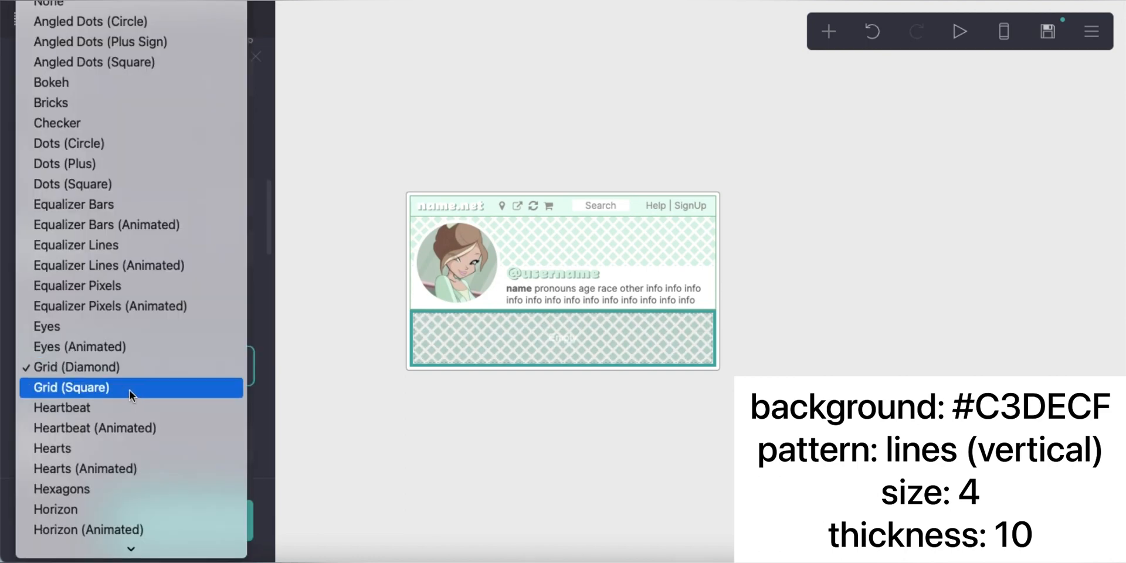
scroll(129, 390, down, 10)
scroll(126, 370, up, 4)
click(96, 384)
scroll(141, 311, down, 5)
key(Return)
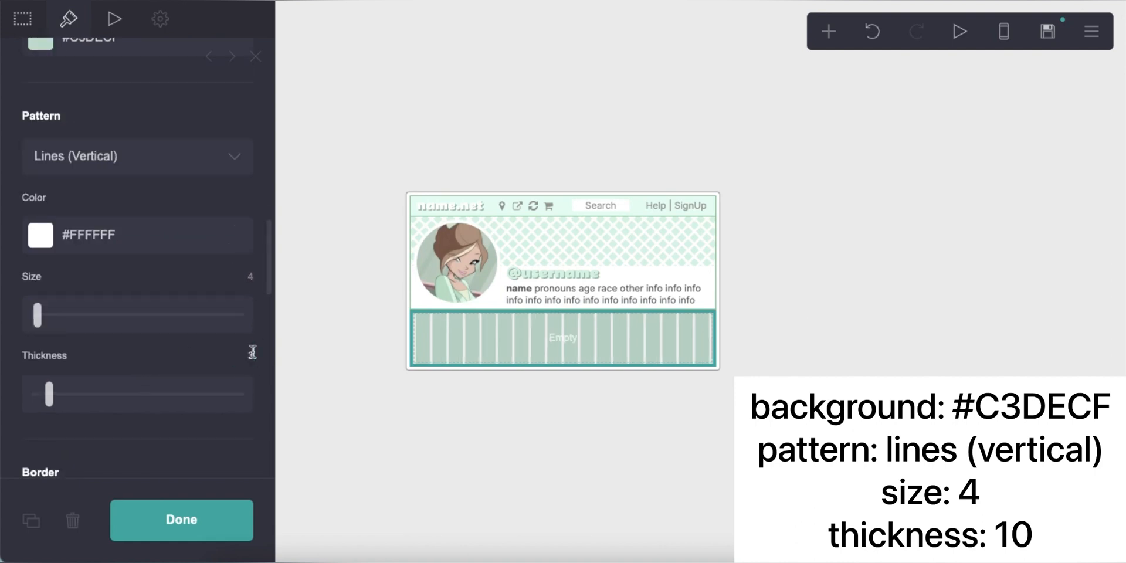
key(Return)
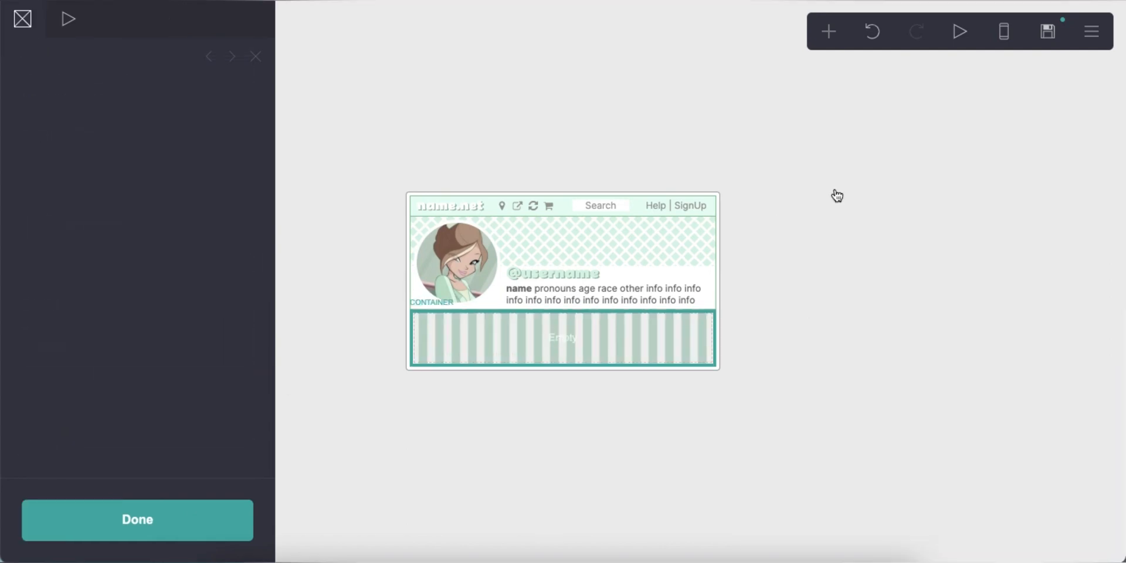
Step: Add a buttons element inside the striped container and extend it to four buttons
click(815, 46)
click(773, 124)
click(95, 199)
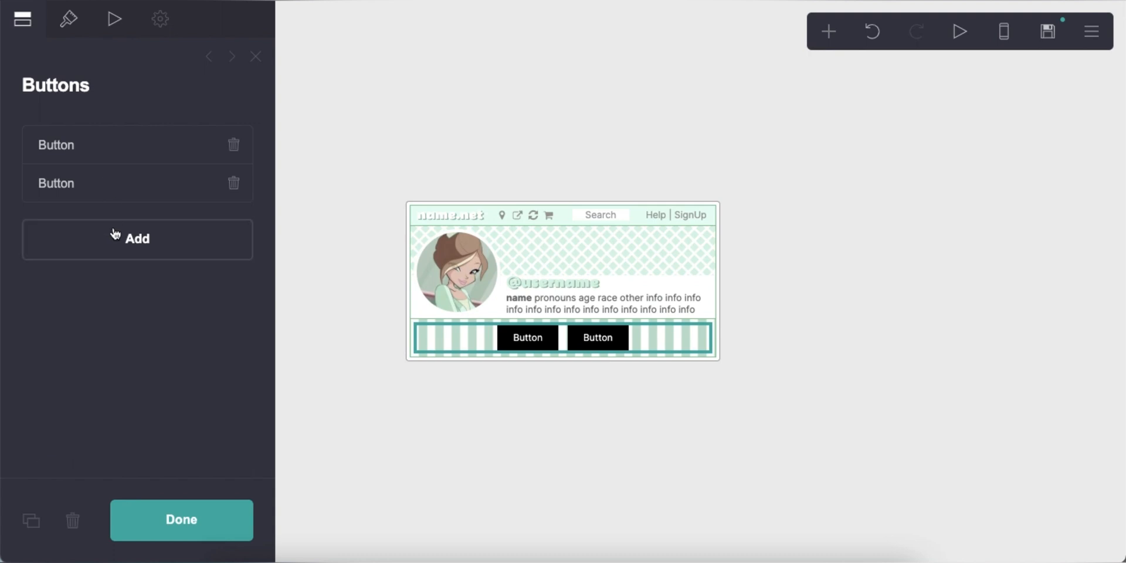
click(116, 236)
click(117, 231)
click(136, 272)
Step: Set the buttons' style to Icon + Label and their background color to #FFFFFFC9
click(69, 18)
click(99, 237)
click(98, 262)
scroll(151, 299, down, 2)
click(118, 292)
drag(118, 292, 3, 293)
text(#FFFFFFC9)
key(BackSpace)
text(C9)
key(Return)
scroll(171, 324, down, 1)
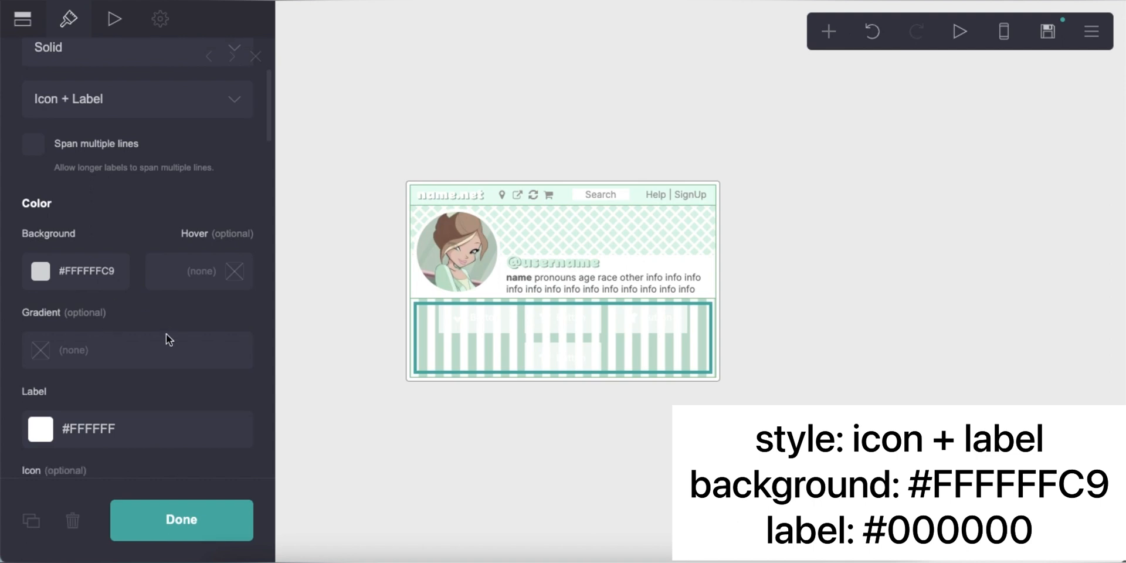
Step: Set the label color of the buttons to #000000
scroll(164, 326, down, 2)
click(123, 310)
scroll(123, 310, down, 2)
drag(95, 369, 18, 439)
click(125, 158)
scroll(126, 158, up, 6)
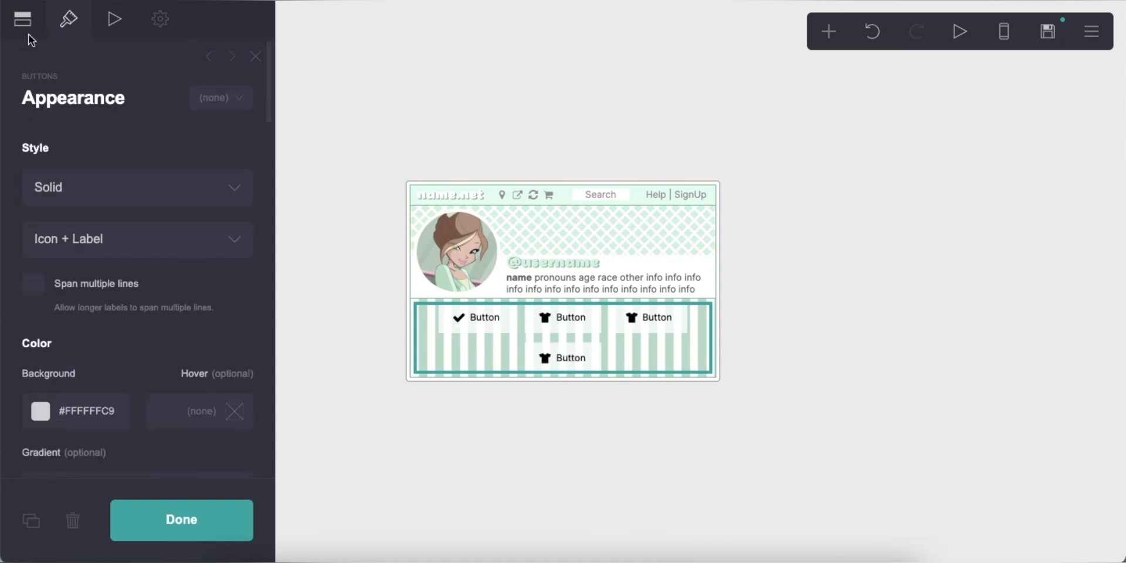
Step: Label the first button Spotify and give it the Spotify icon
click(22, 20)
click(94, 145)
text(Spotify)
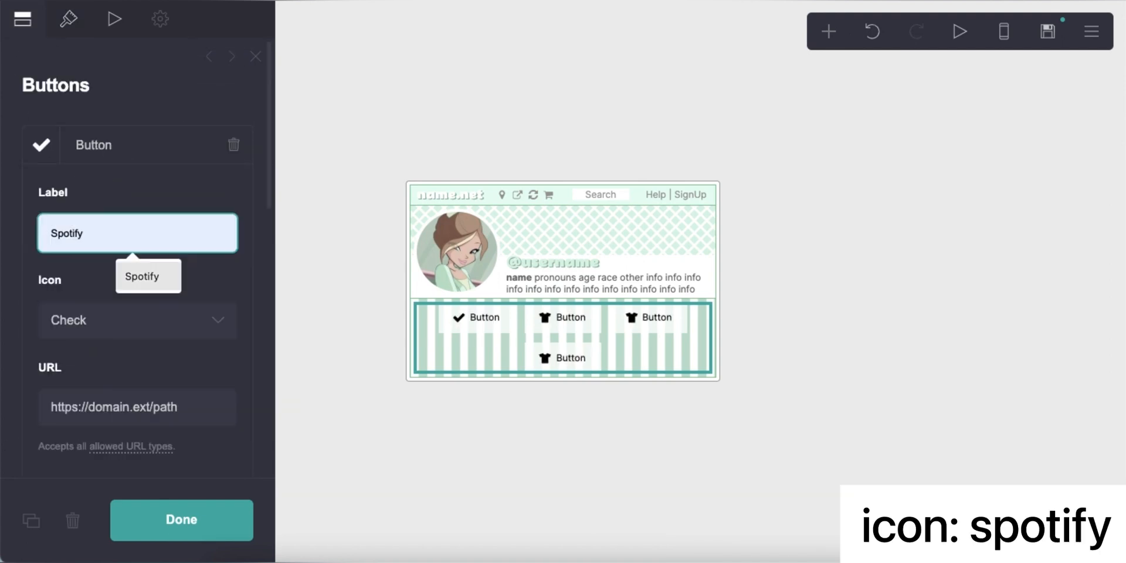
click(162, 324)
scroll(163, 324, down, 20)
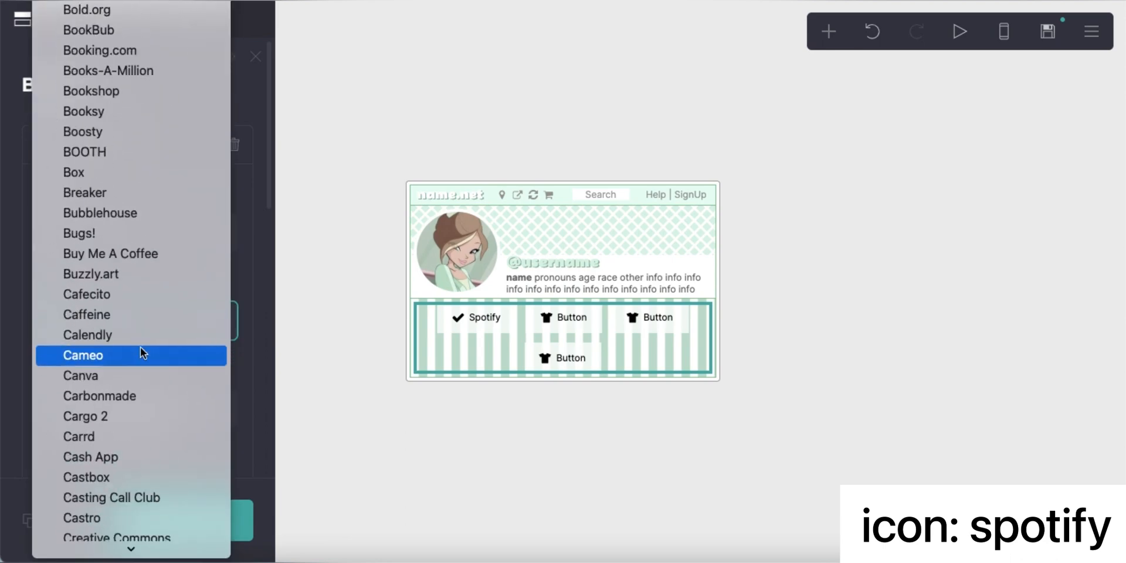
scroll(139, 349, down, 20)
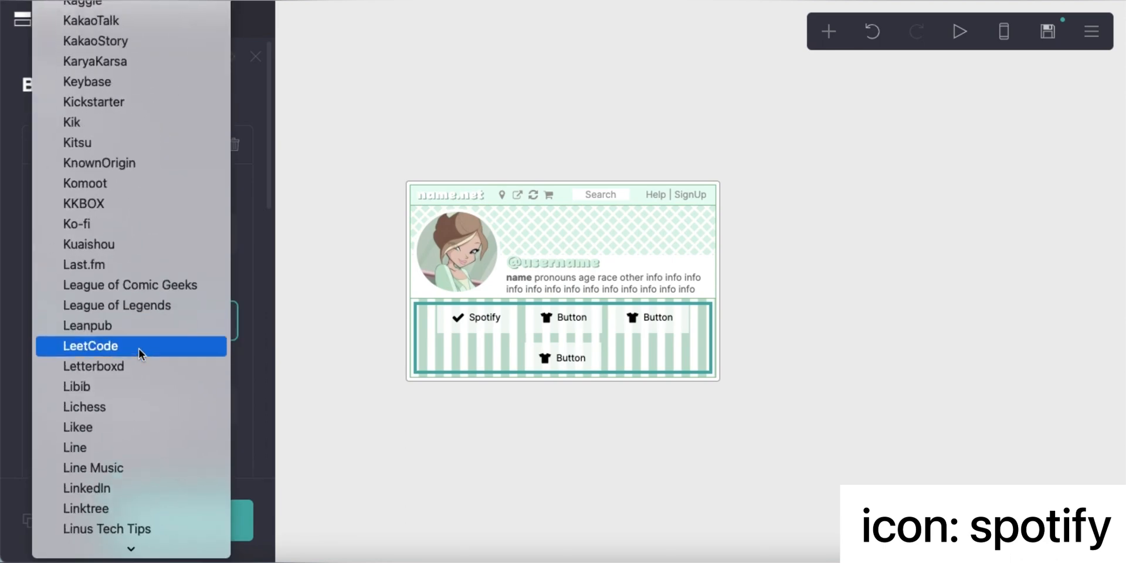
scroll(139, 349, down, 20)
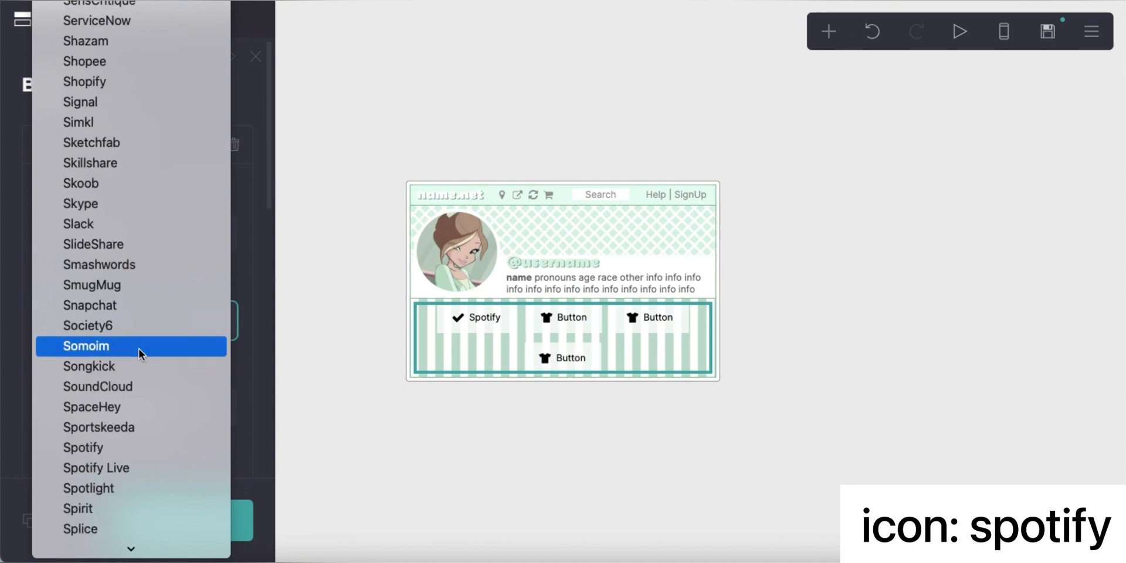
scroll(133, 372, down, 3)
scroll(131, 358, up, 2)
click(123, 241)
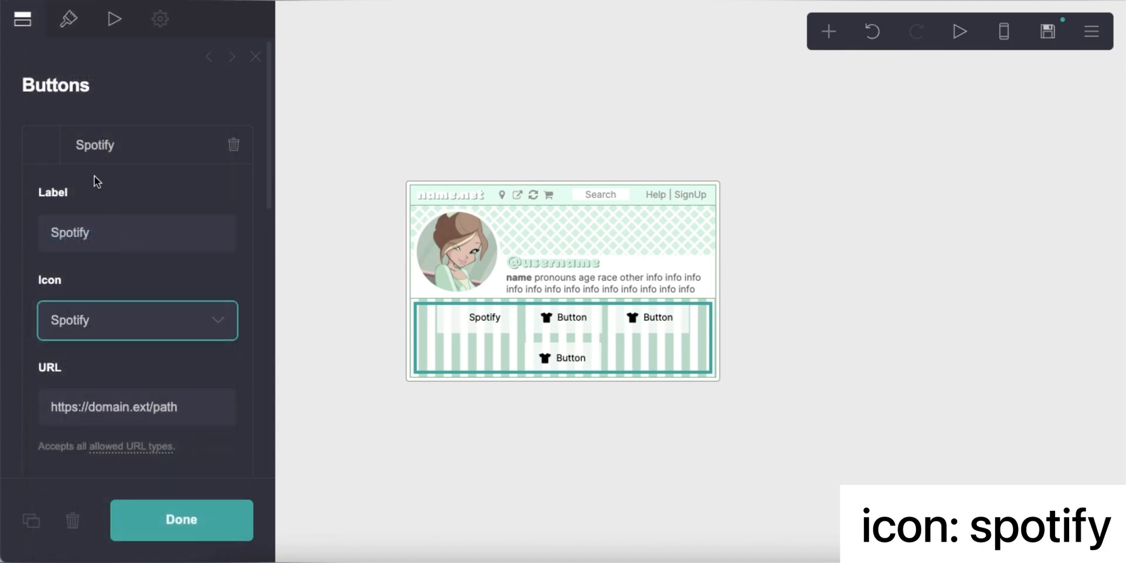
Step: Label the second button Pin and give it the Pinterest icon
click(100, 154)
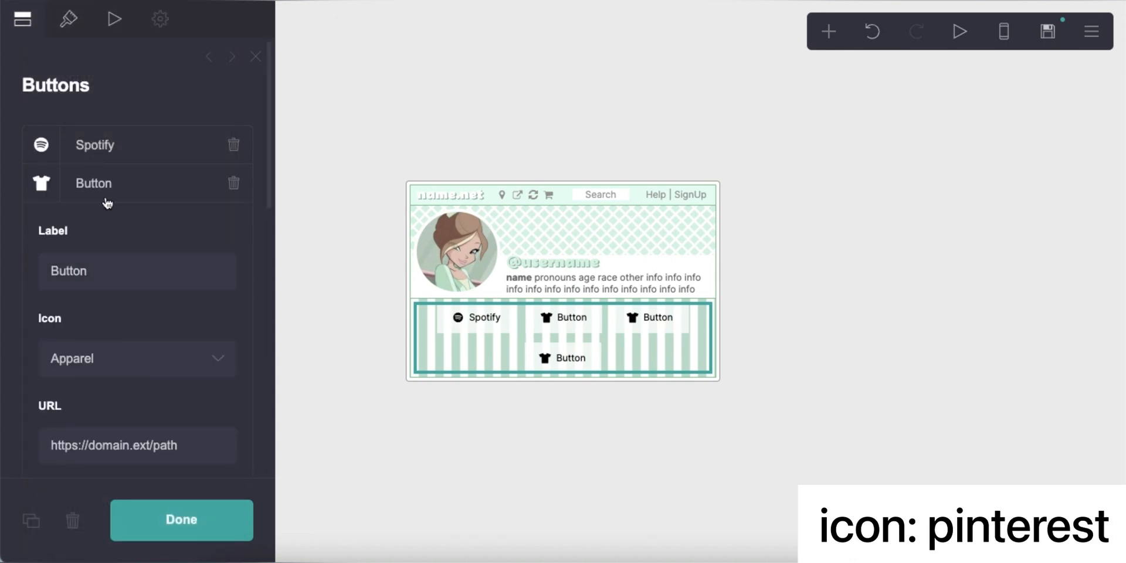
click(126, 358)
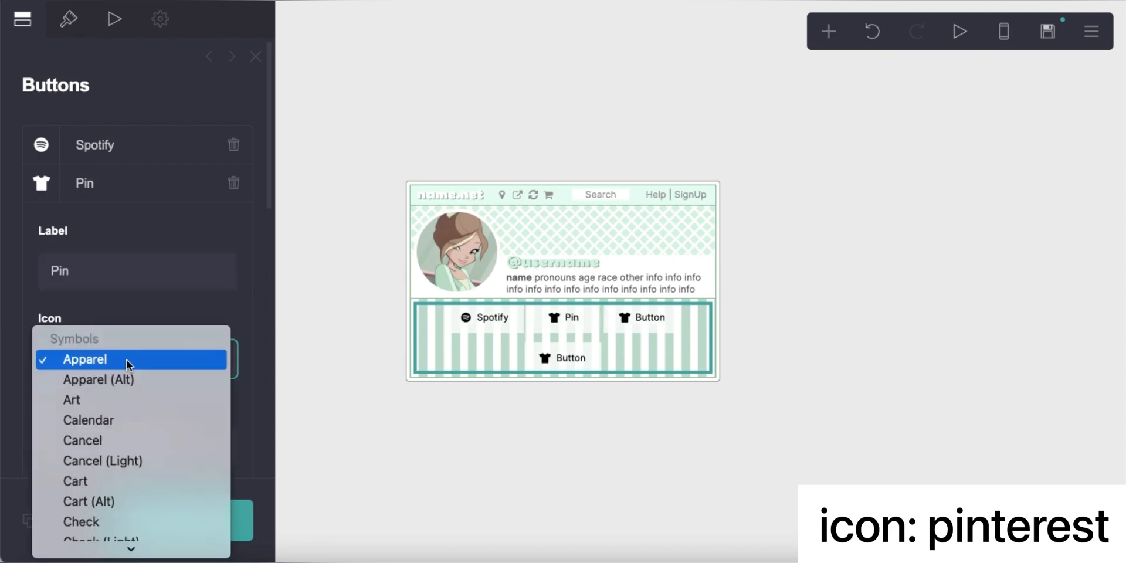
scroll(129, 346, down, 20)
scroll(130, 335, down, 20)
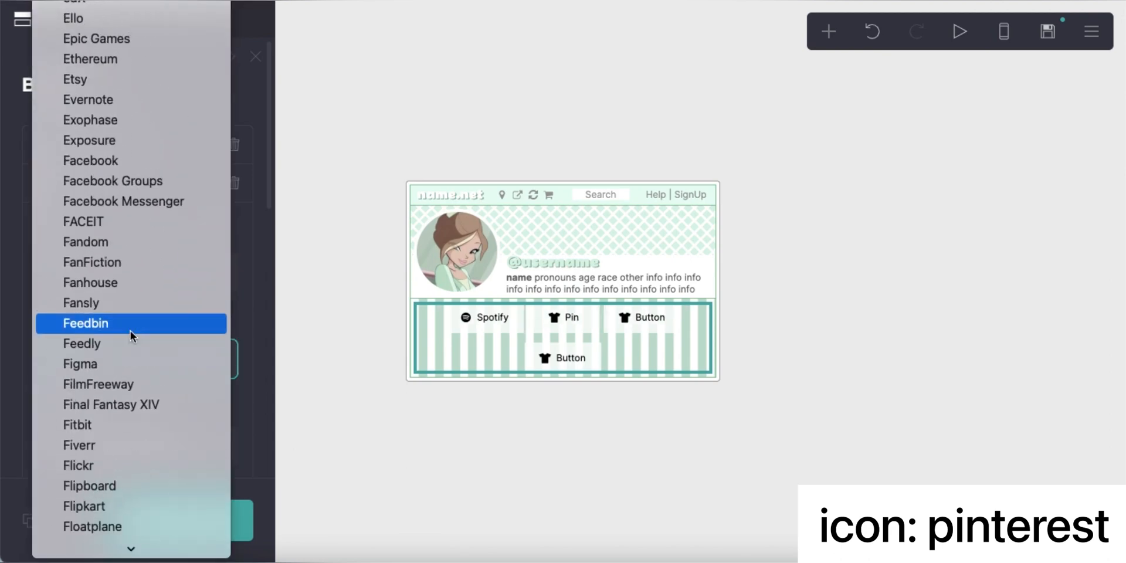
scroll(131, 338, down, 20)
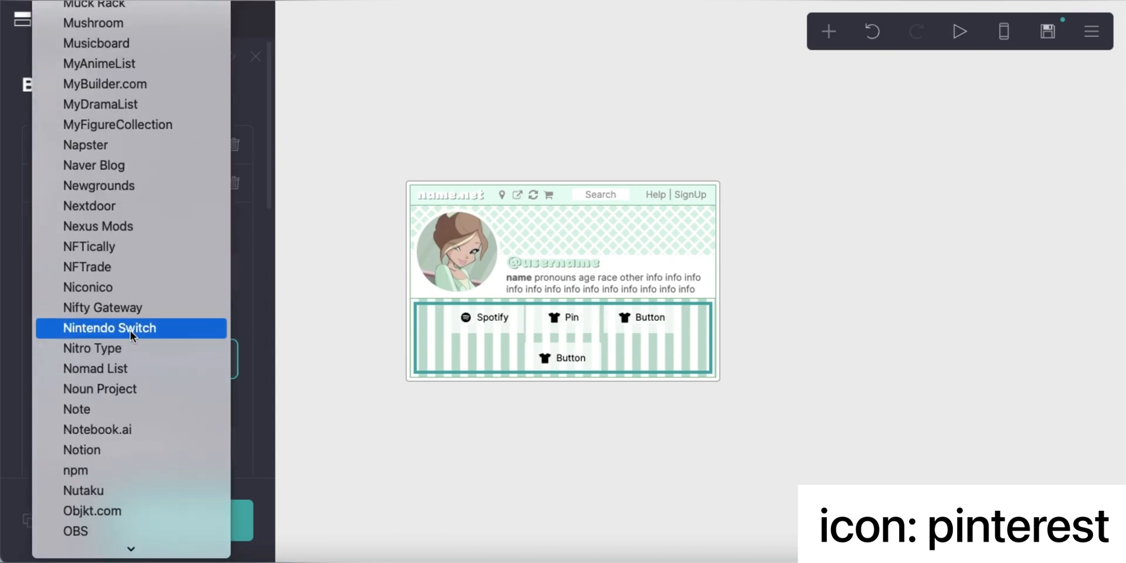
scroll(98, 403, down, 3)
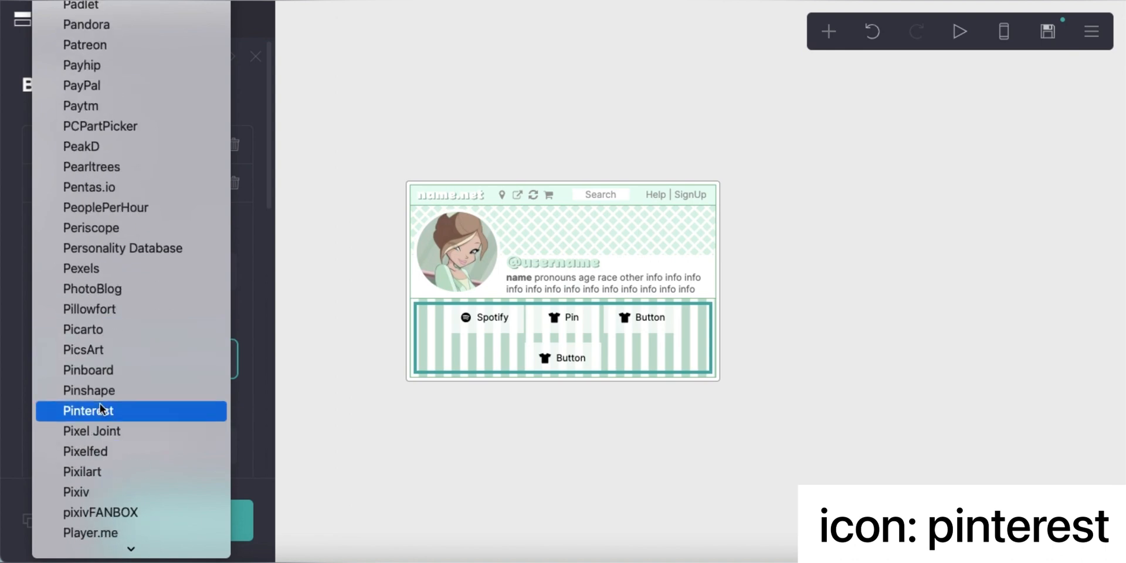
click(103, 415)
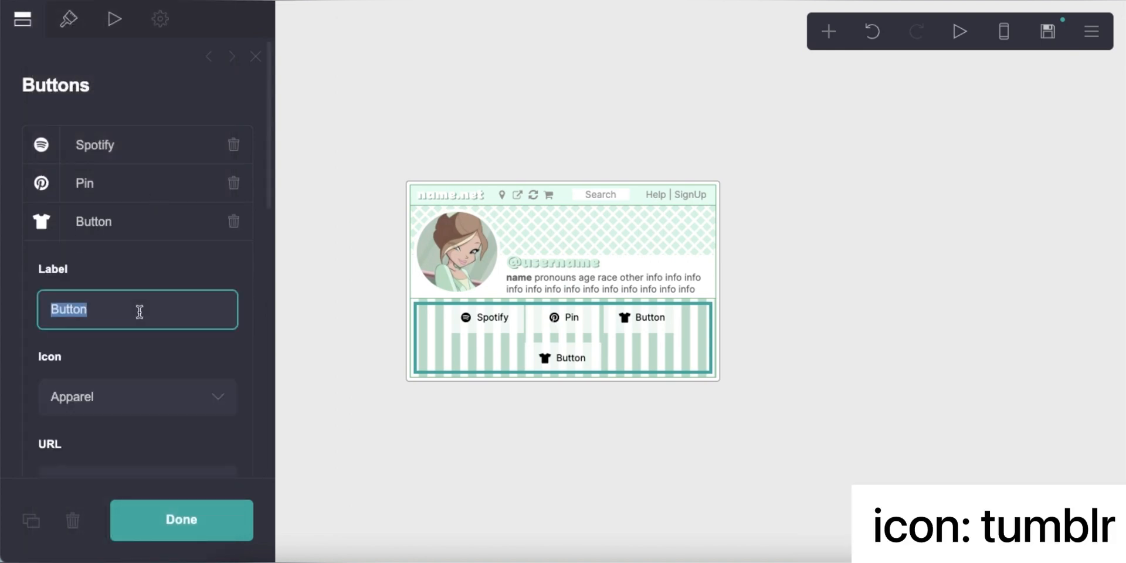
Step: Label the third button Tumblr and give it the Tumblr icon
text(Tumblr)
click(121, 393)
scroll(122, 349, down, 20)
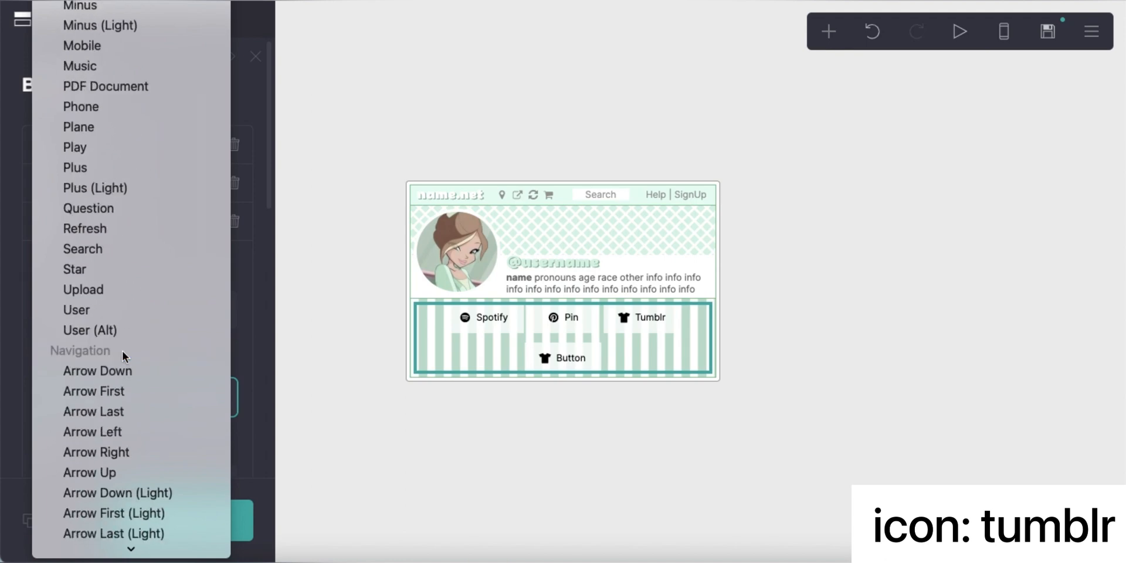
scroll(131, 377, down, 20)
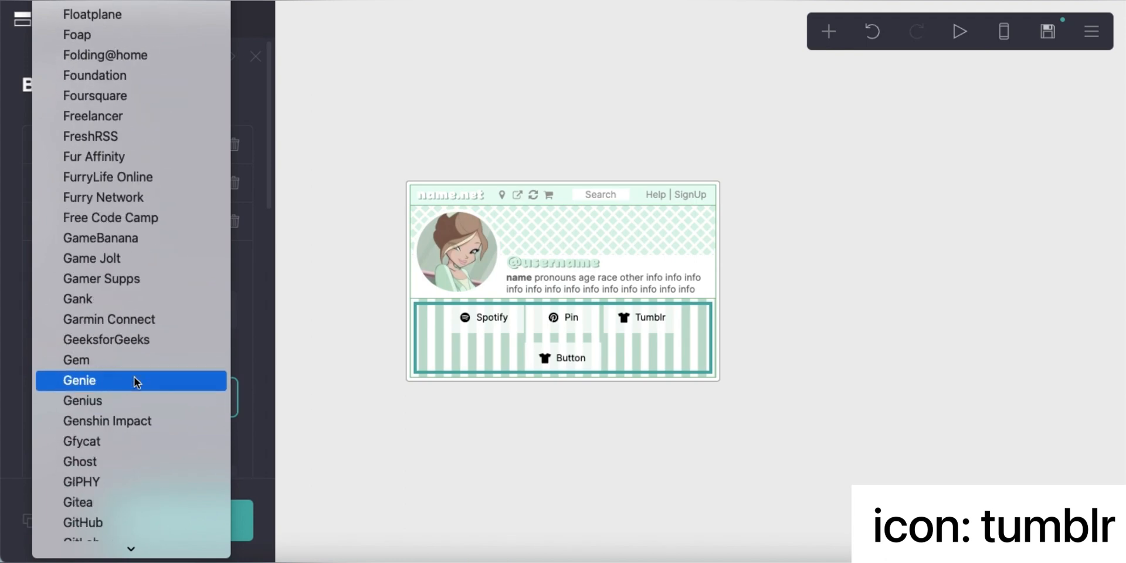
scroll(134, 377, down, 20)
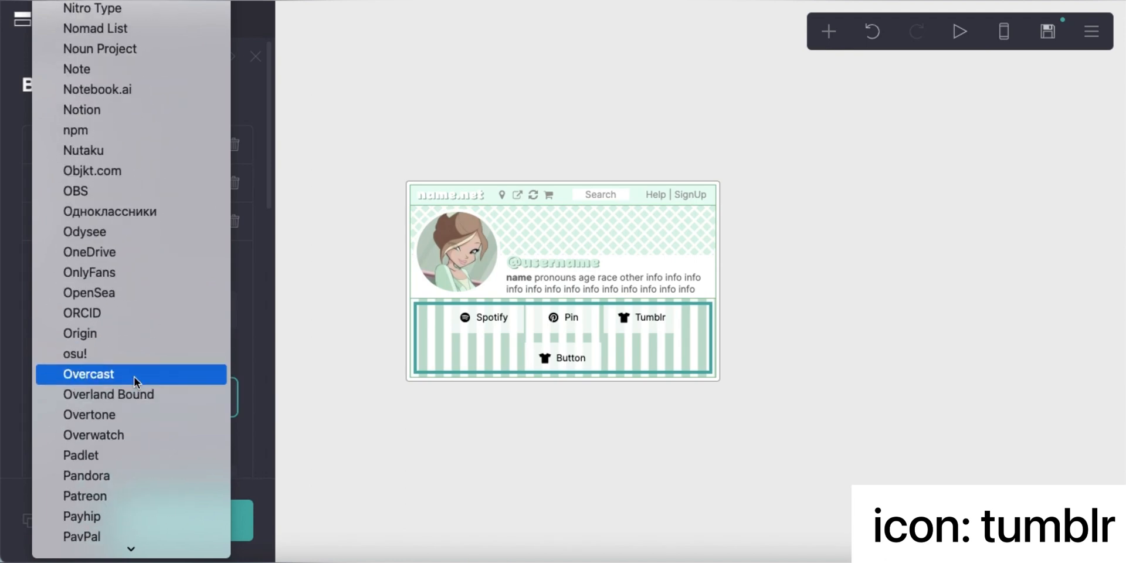
scroll(133, 376, down, 20)
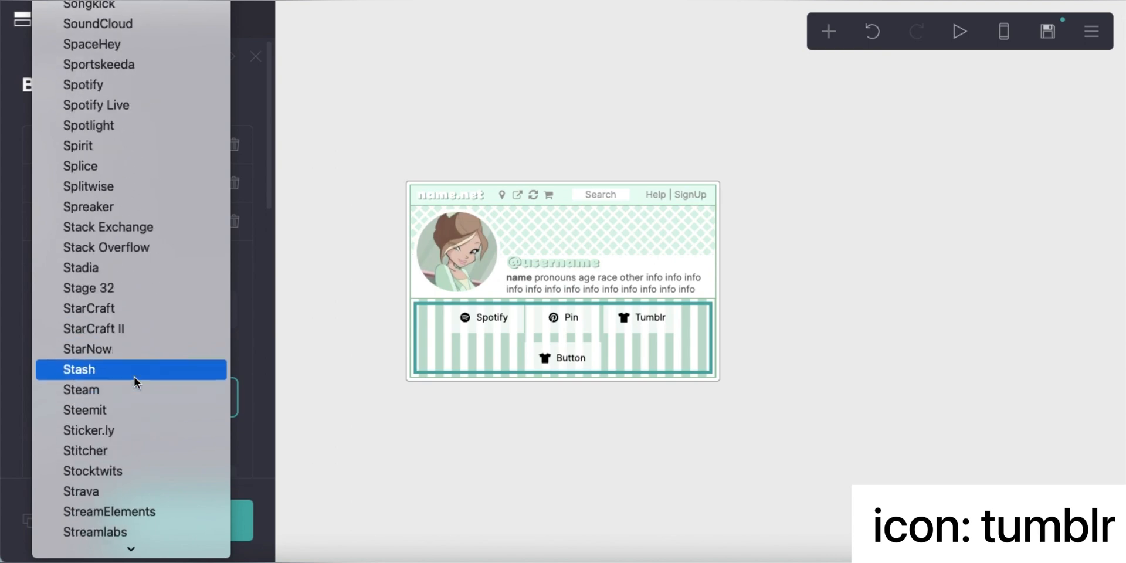
scroll(134, 376, down, 2)
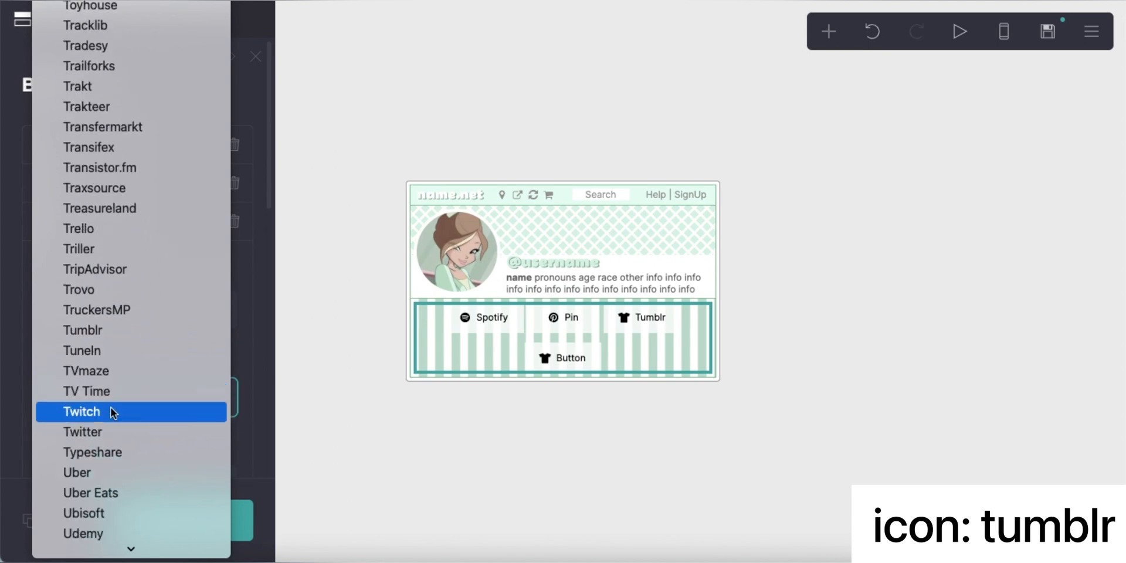
click(109, 310)
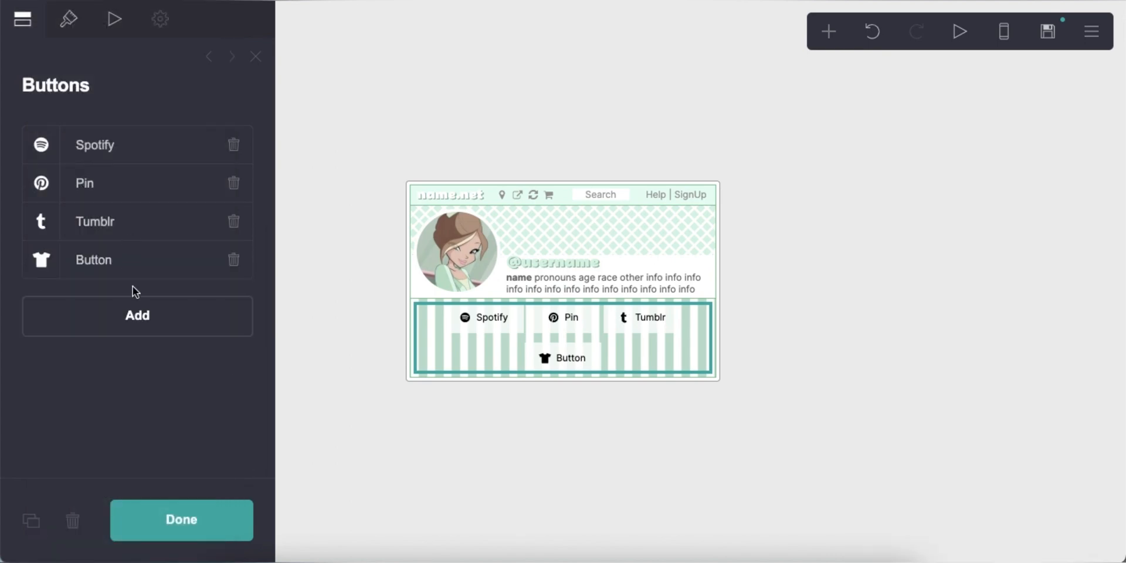
Step: Label the fourth button Prns and give it the Pronouns.page icon
click(135, 271)
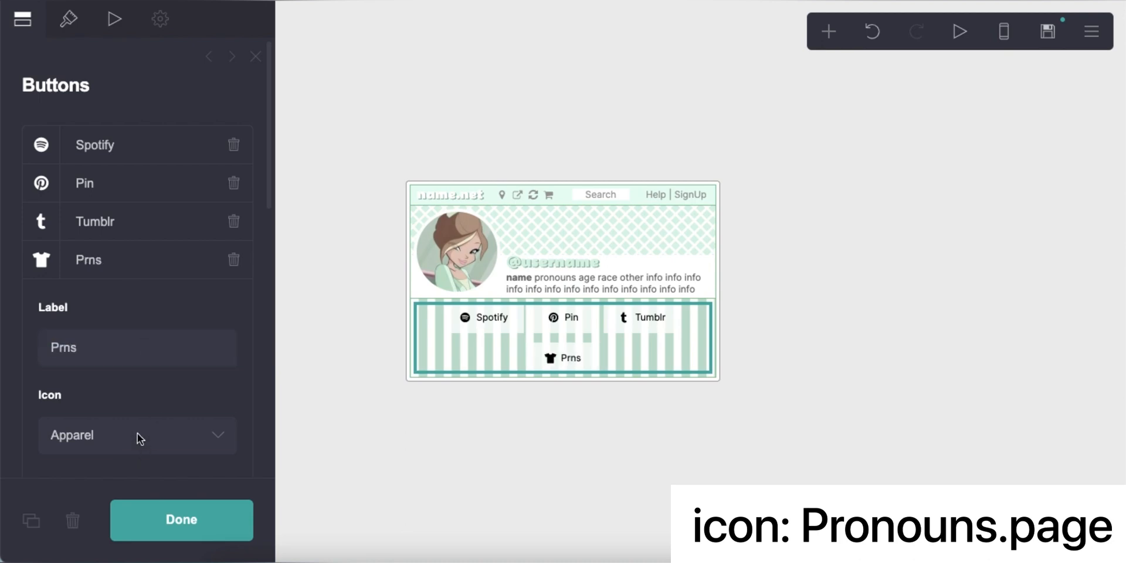
click(137, 433)
scroll(136, 417, down, 20)
scroll(136, 417, down, 20)
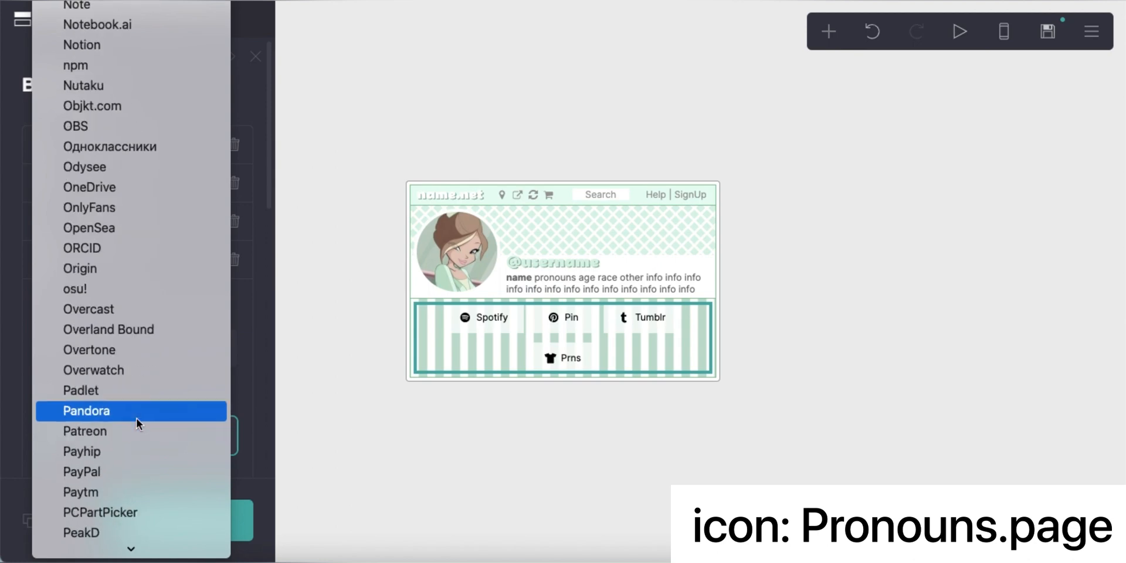
scroll(136, 418, down, 20)
scroll(159, 418, down, 2)
click(160, 420)
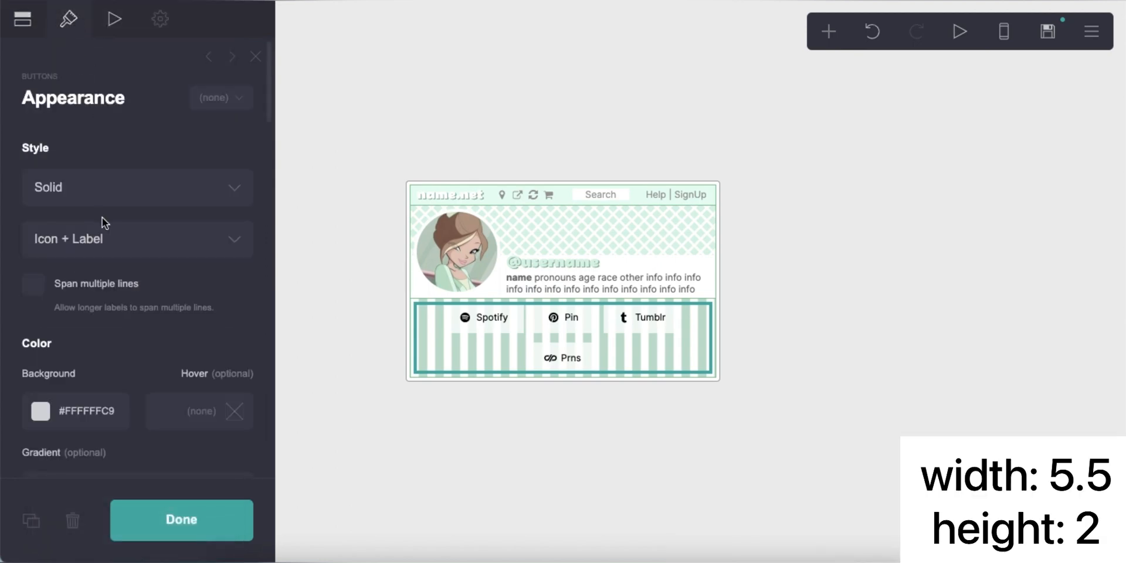
Step: Set the buttons' width to 5.5 and their height to 2
scroll(161, 309, down, 10)
text(5.5)
key(Return)
scroll(235, 234, down, 3)
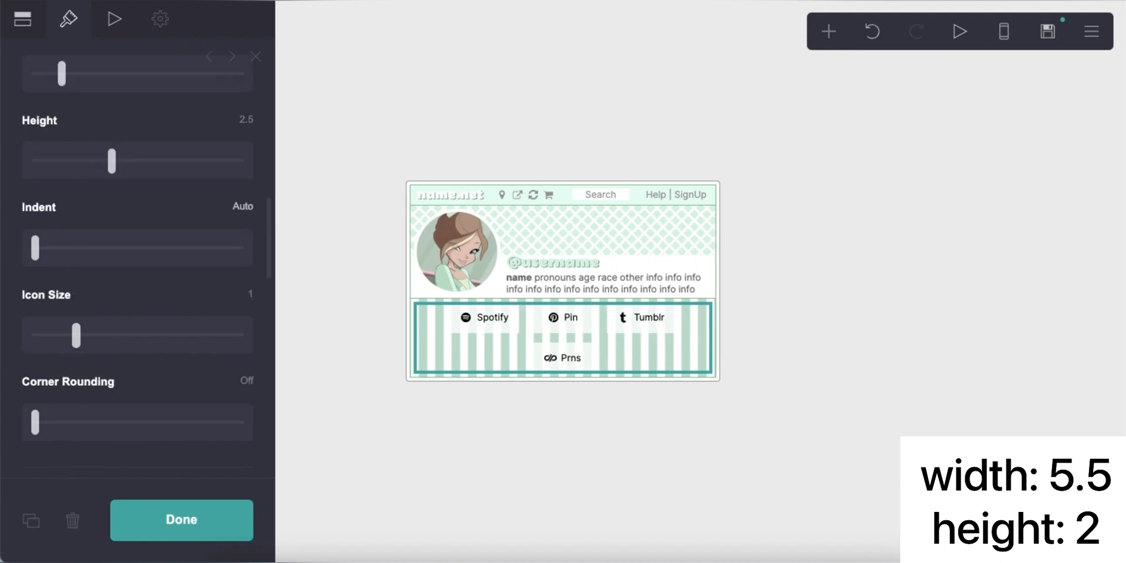
scroll(226, 261, up, 2)
text(2)
key(Return)
scroll(160, 332, up, 2)
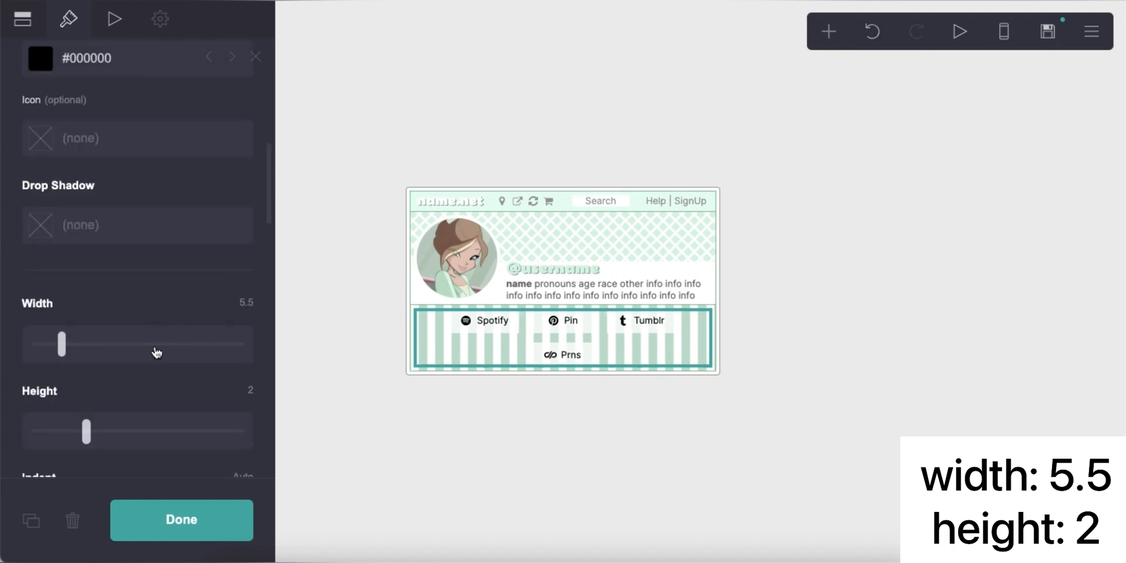
Step: Set the font weight of the button labels to Bold
scroll(157, 352, down, 10)
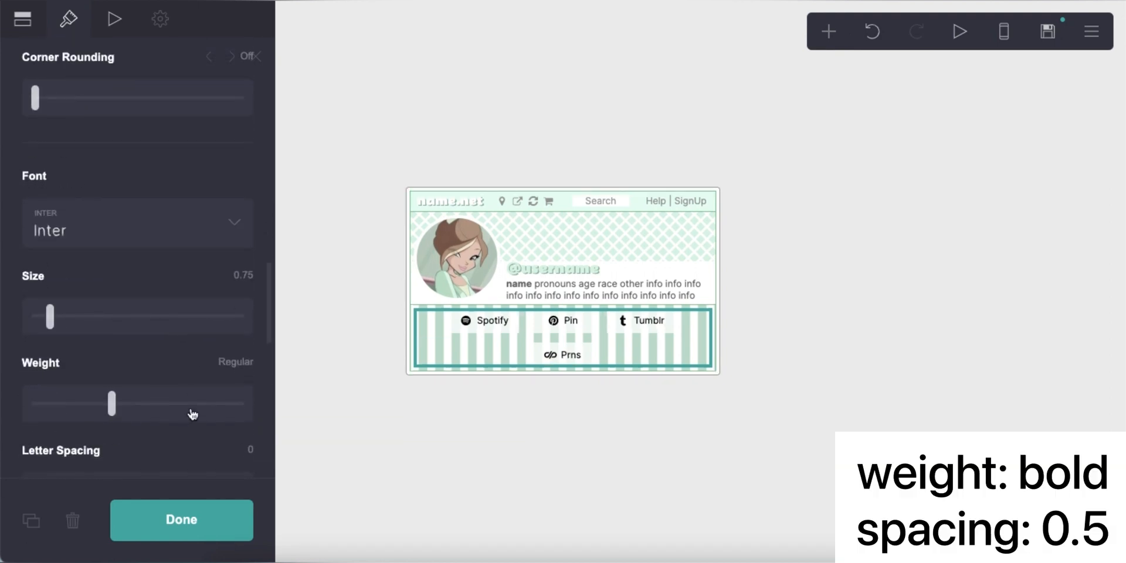
click(191, 404)
scroll(193, 393, down, 1)
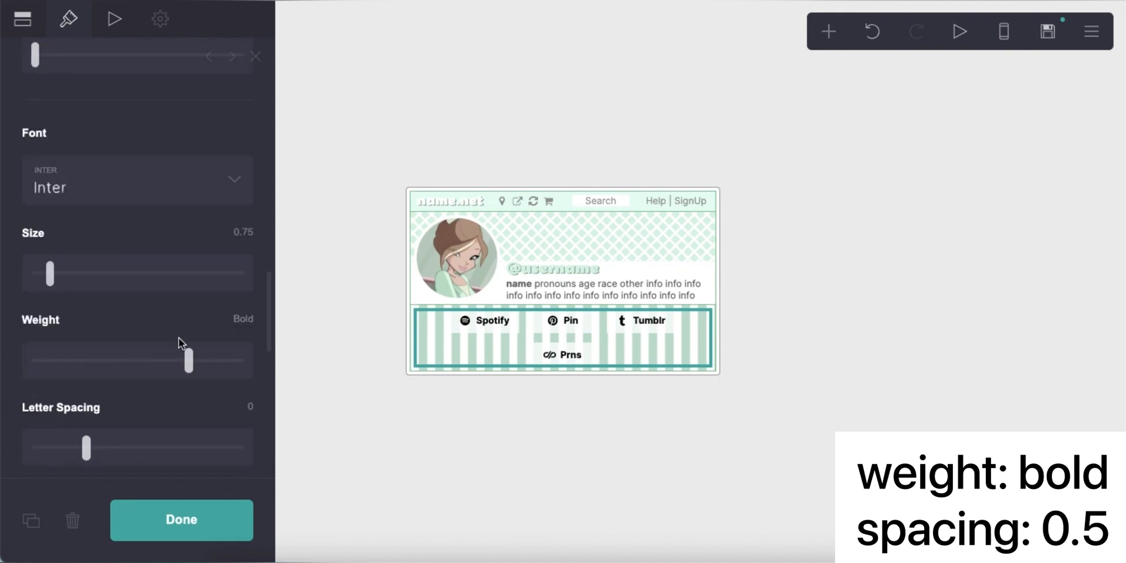
Step: Set the spacing between the link buttons to 0.5
scroll(183, 323, down, 8)
click(229, 344)
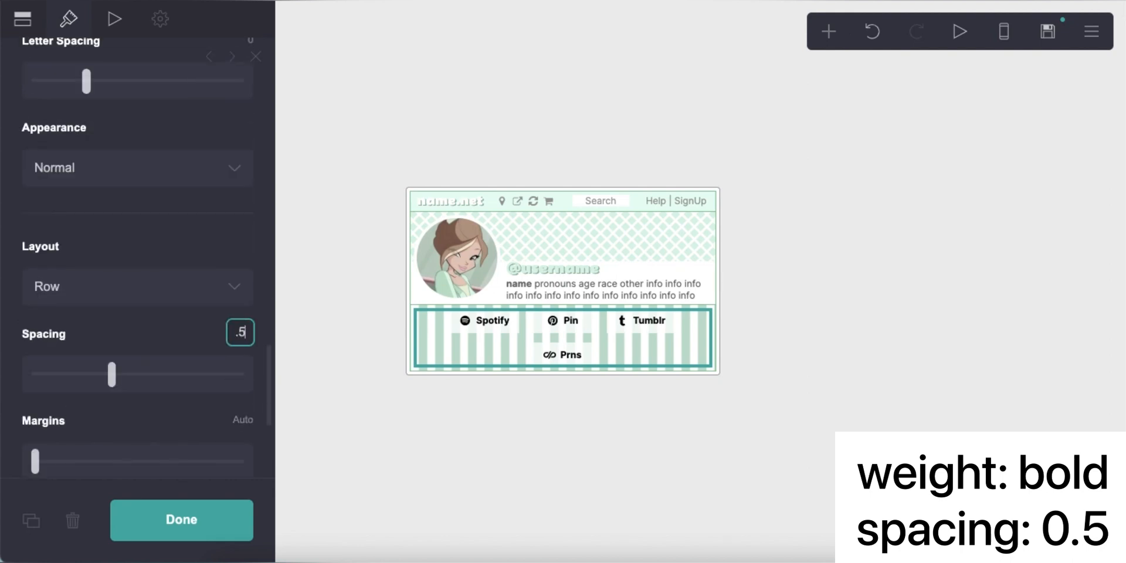
text(0.5)
key(Return)
Step: Switch the buttons' mobile settings to Manual with the Default layout, and return to the desktop view
scroll(147, 293, down, 5)
click(998, 36)
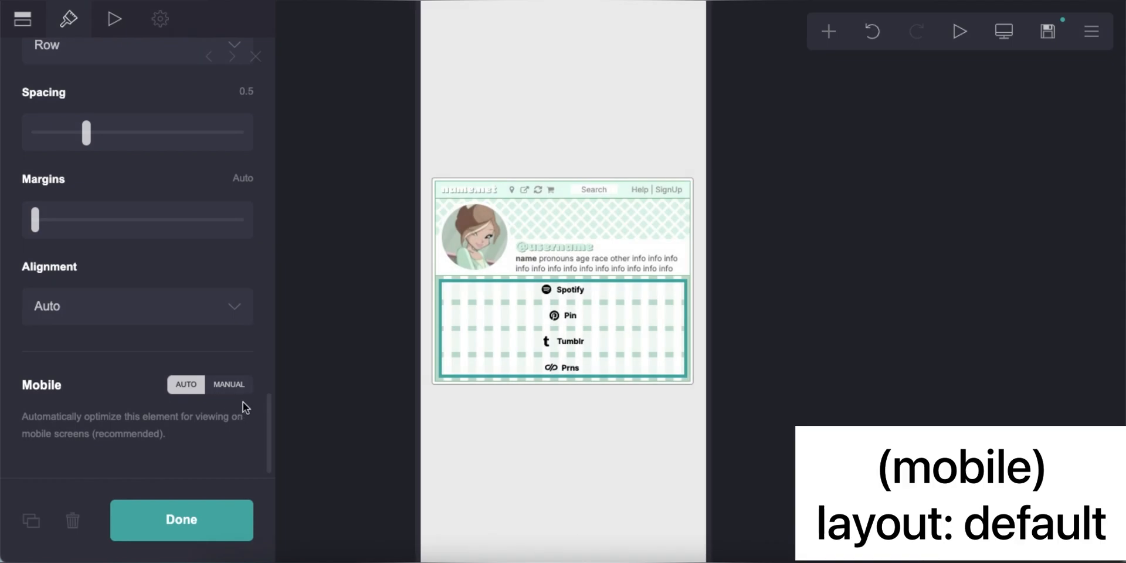
click(229, 385)
scroll(240, 384, down, 5)
click(138, 272)
click(138, 252)
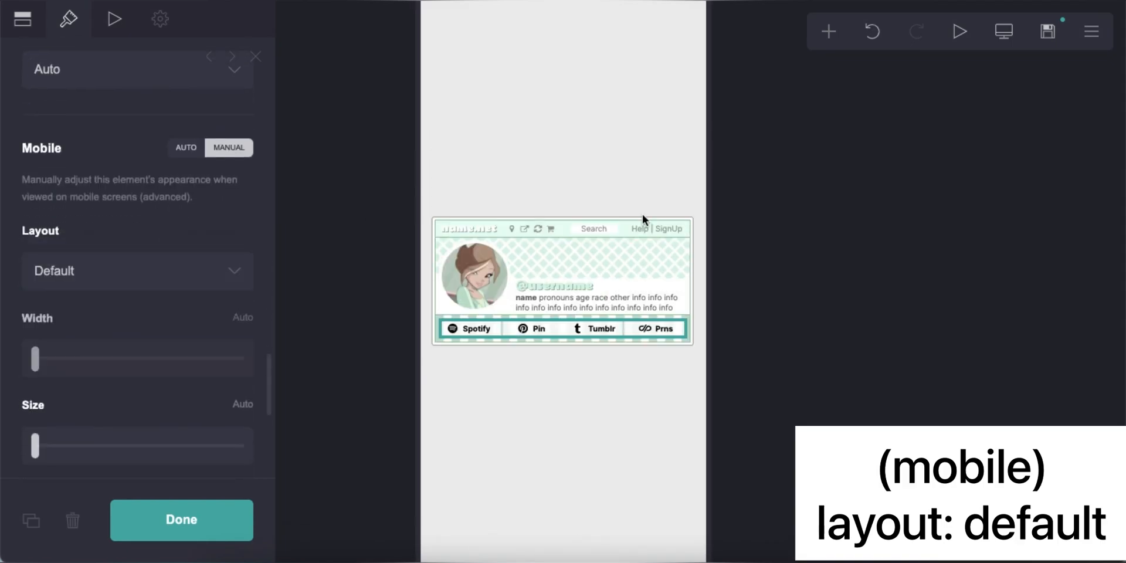
click(1000, 32)
click(786, 319)
Step: Add a control element below the link buttons and set its type to Header Marker
click(827, 31)
click(757, 382)
click(64, 178)
click(66, 213)
Step: Add a second control element under the header marker and set its type to Footer Marker
click(827, 34)
click(744, 379)
click(825, 41)
click(756, 384)
click(95, 173)
click(44, 211)
Step: Add a container below the footer marker and make it a columns container with three columns
click(828, 35)
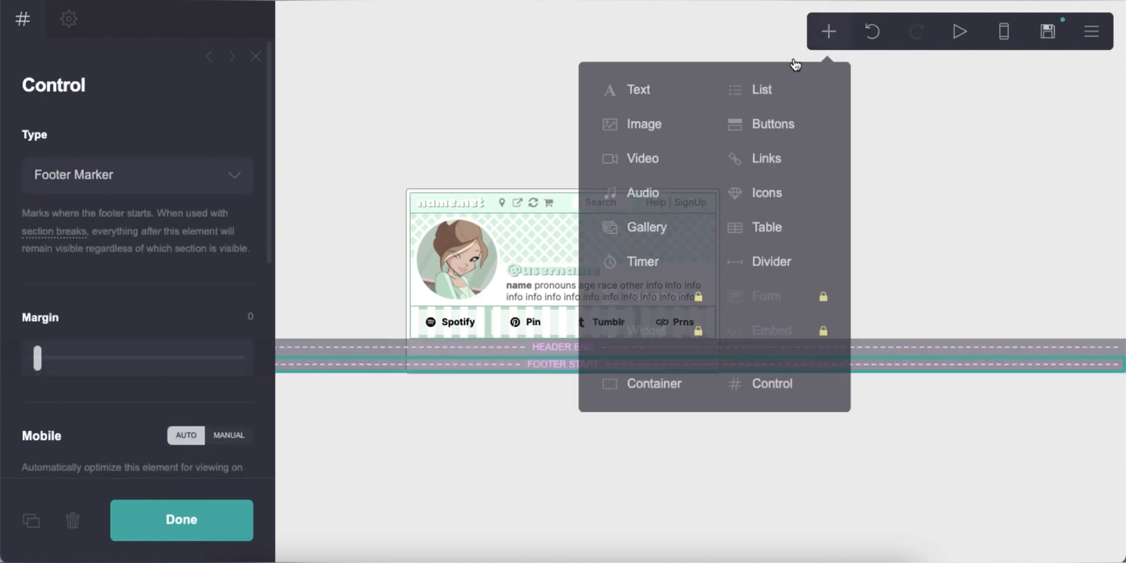
click(645, 383)
click(22, 19)
click(87, 175)
click(90, 194)
click(155, 376)
click(156, 371)
Step: Set the three-column container's vertical padding, horizontal padding and gutters to 0
click(70, 22)
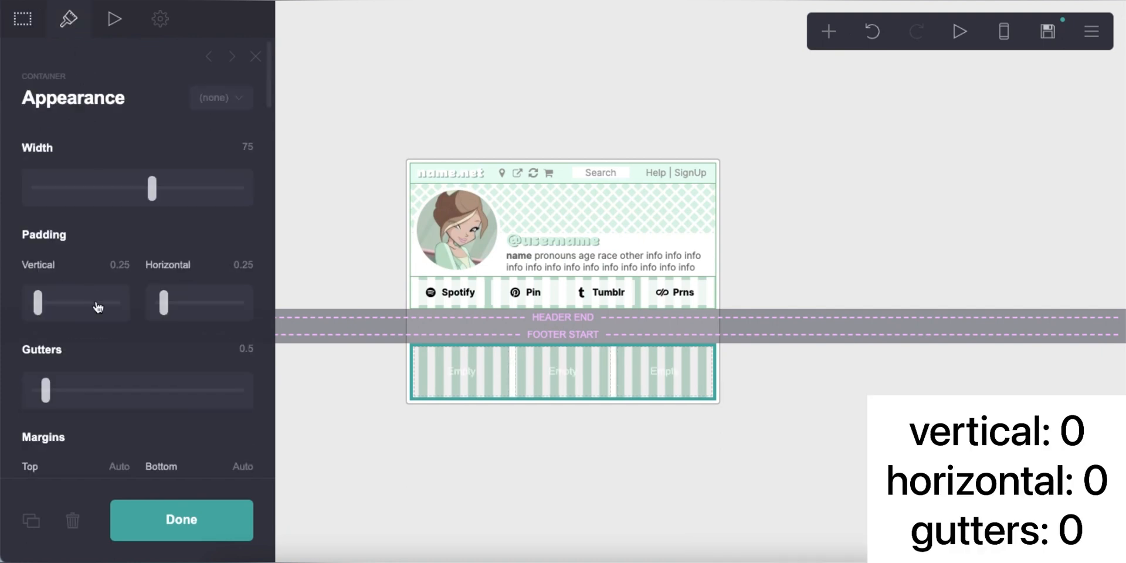
text(0)
key(Return)
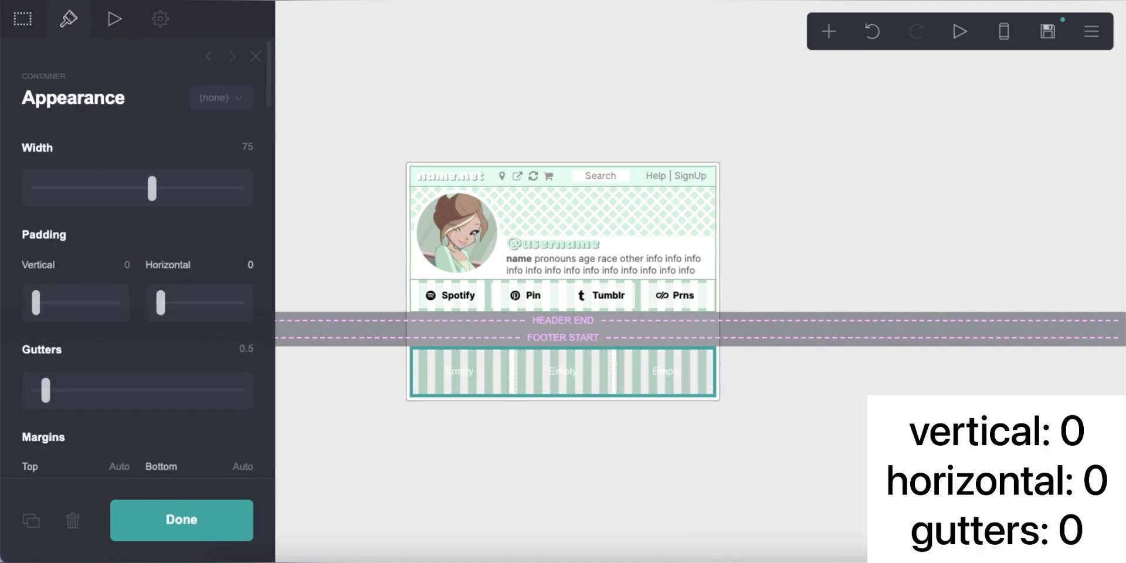
Step: Set the three-column container's background color to #E8FFF3 and its pattern to None
scroll(108, 367, down, 10)
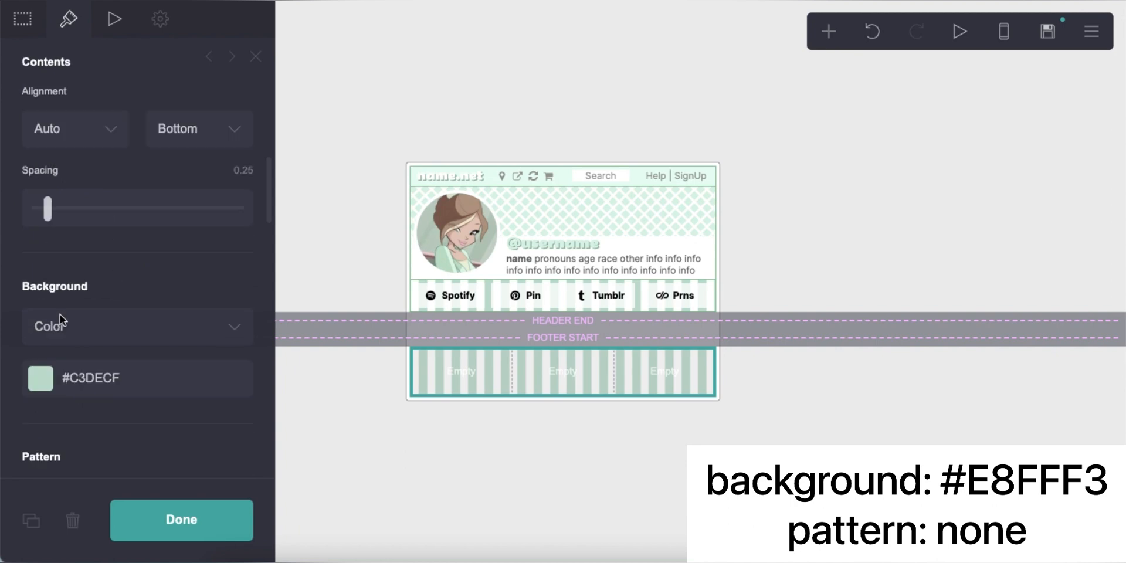
click(154, 263)
text(E8FFF3)
key(Return)
scroll(126, 270, down, 3)
click(126, 269)
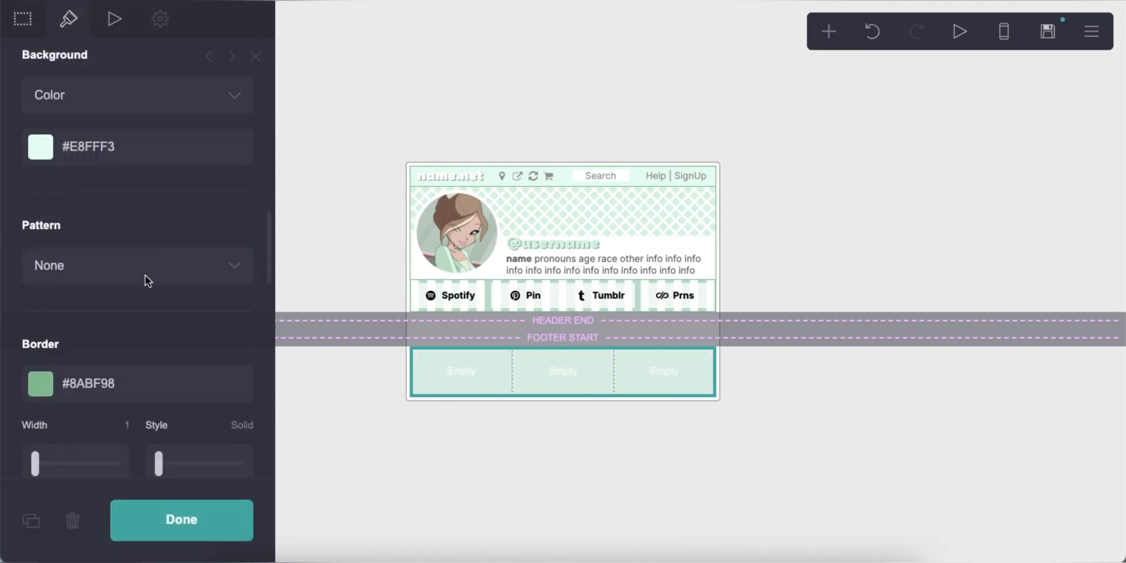
scroll(147, 287, down, 4)
scroll(146, 348, down, 2)
click(361, 466)
Step: Add a text element with the linked numeral I. to the first column of the three-column container
click(509, 367)
click(828, 34)
click(639, 90)
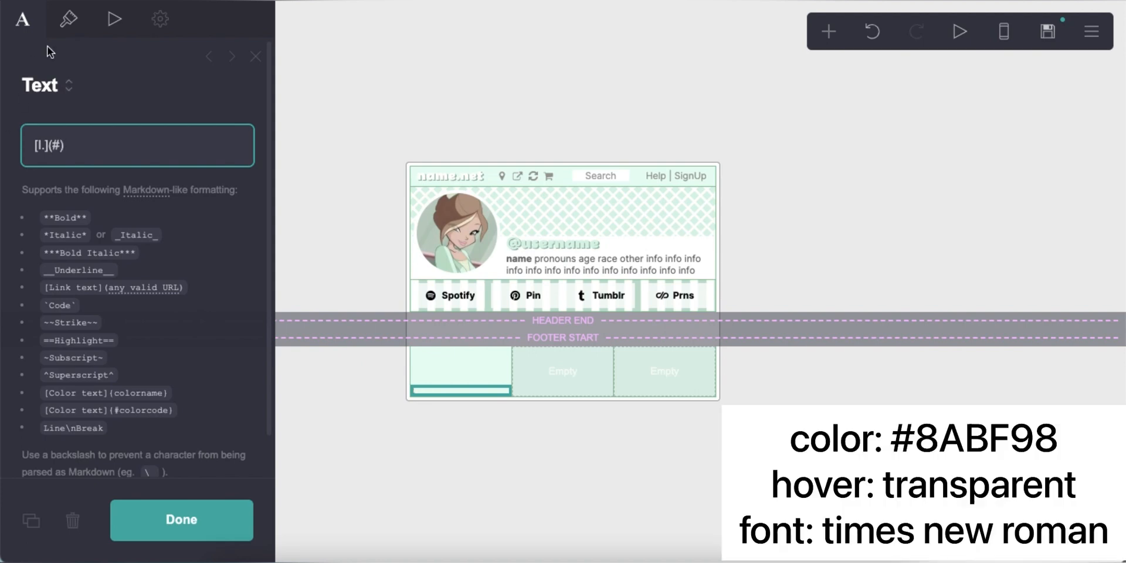
Step: Set the numeral's text color to #8ABF98 and its link hover color to transparent
click(69, 19)
click(149, 187)
text(8ABF9)
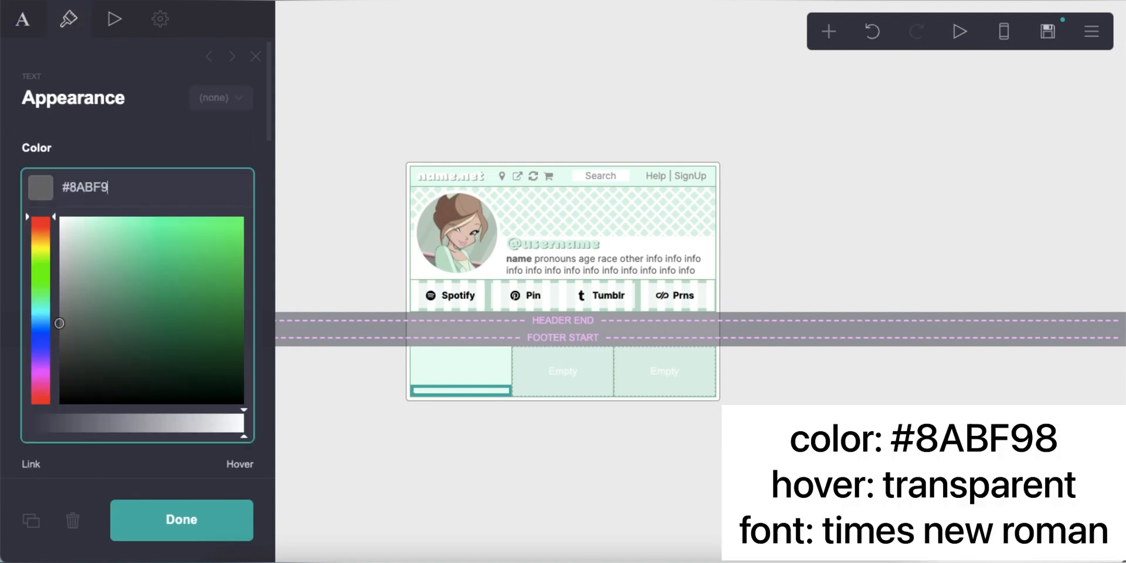
text(8)
key(Return)
click(204, 266)
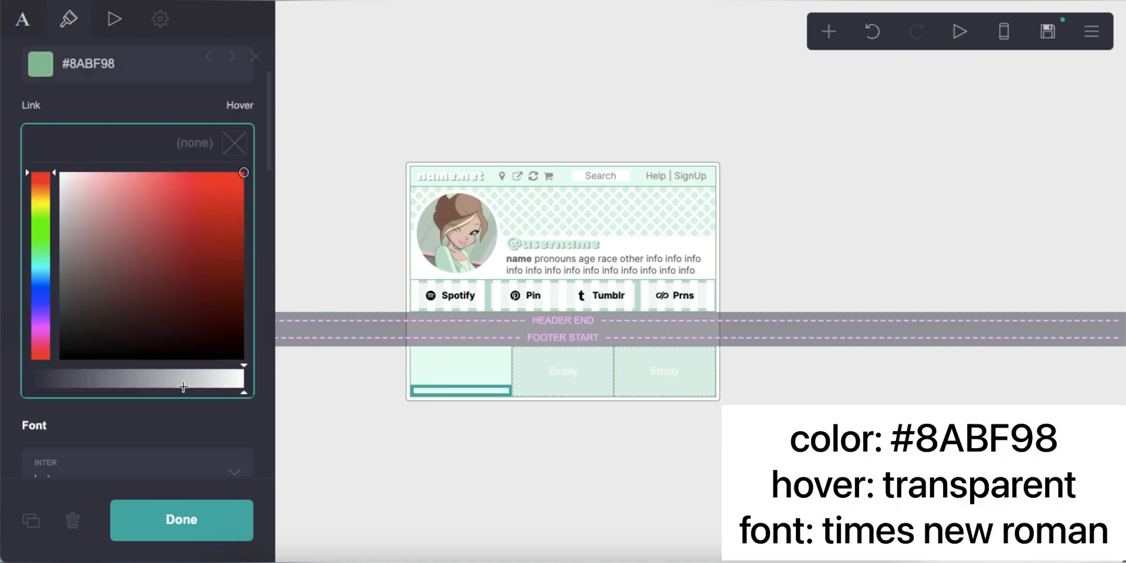
click(123, 117)
Step: Set the numeral's font to Times New Roman, size 2, weight Semi Bold
click(160, 246)
scroll(159, 352, down, 5)
scroll(134, 369, down, 20)
scroll(142, 372, down, 10)
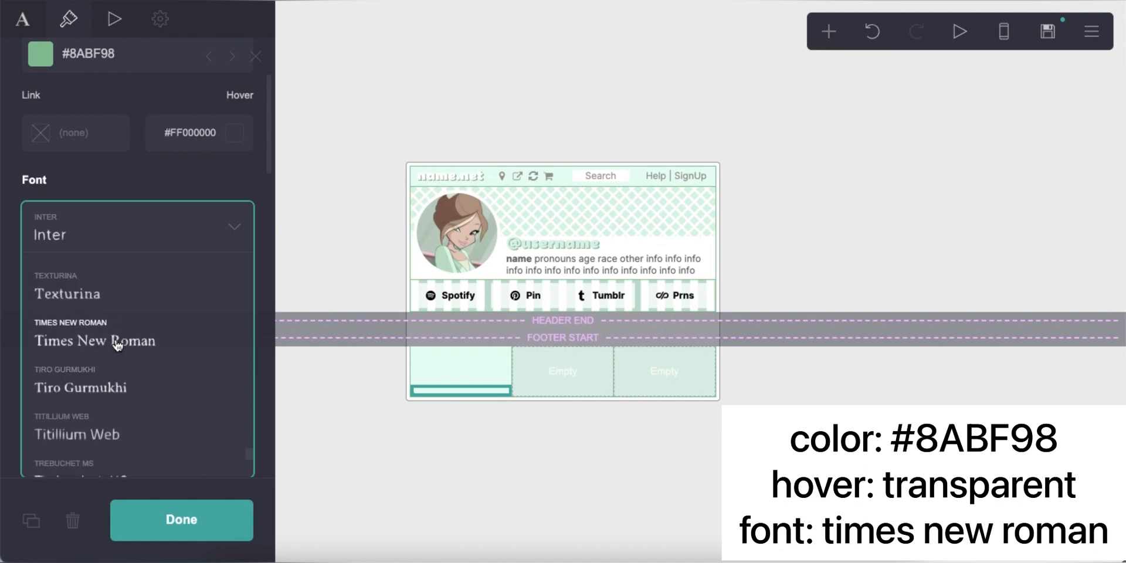
click(117, 344)
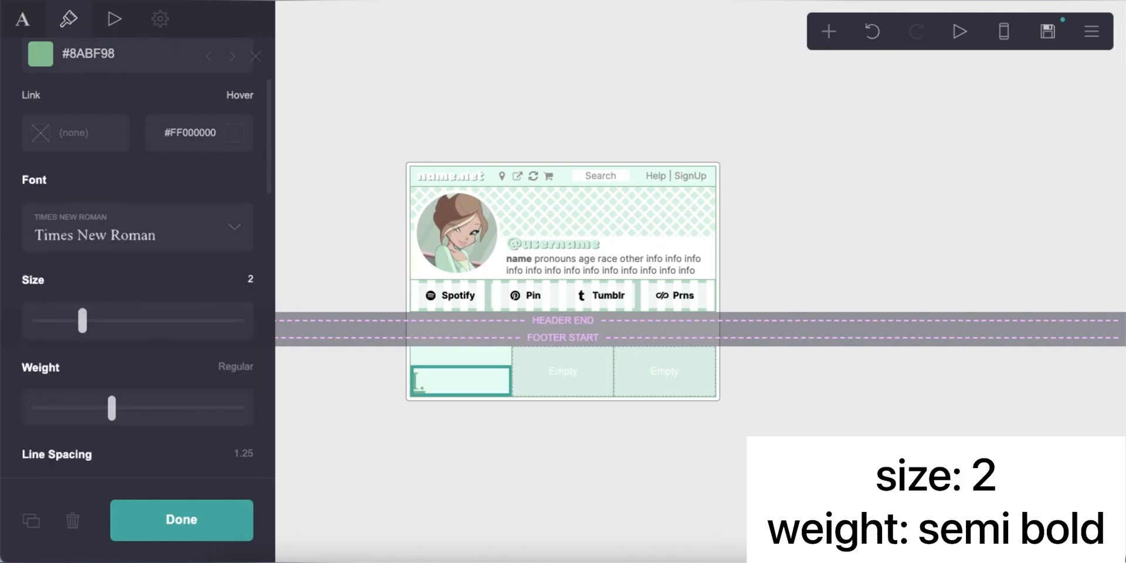
scroll(185, 311, down, 2)
Step: Set the numeral's alignment to Center and its link style to Plain
scroll(175, 317, down, 8)
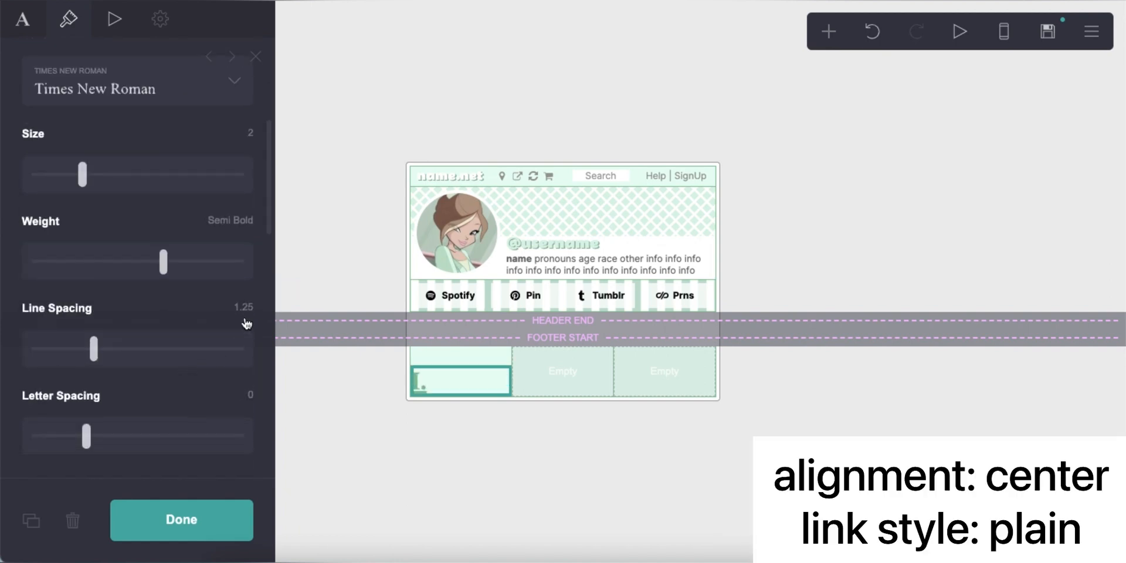
click(125, 359)
click(113, 379)
scroll(143, 350, down, 1)
click(143, 349)
click(146, 370)
click(408, 423)
Step: Duplicate the I. text, move the copy into the second column and change its label to II
click(432, 385)
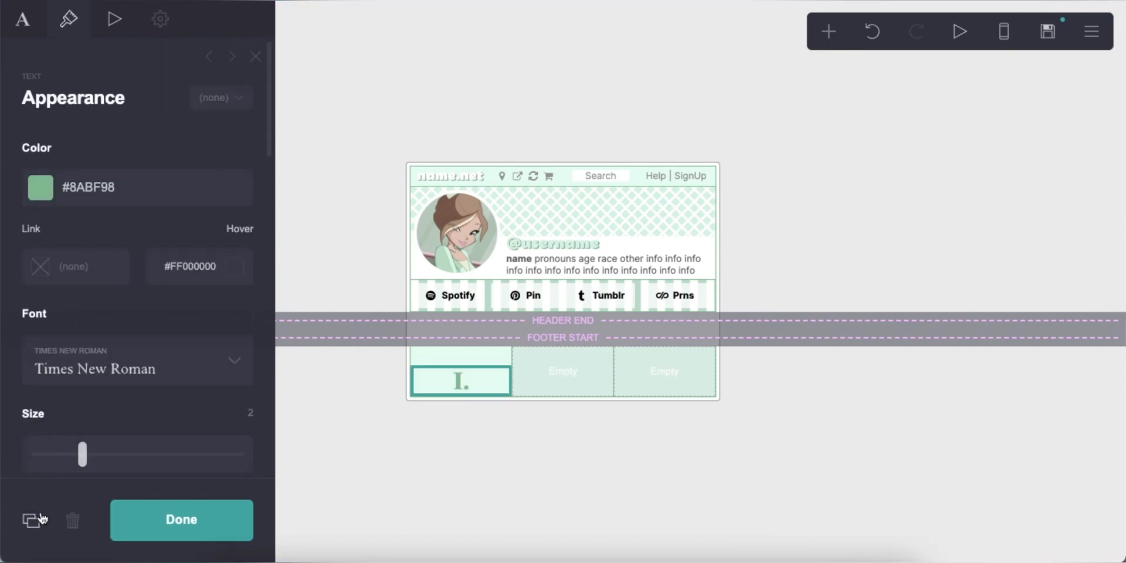
click(40, 518)
drag(465, 398, 525, 367)
click(26, 29)
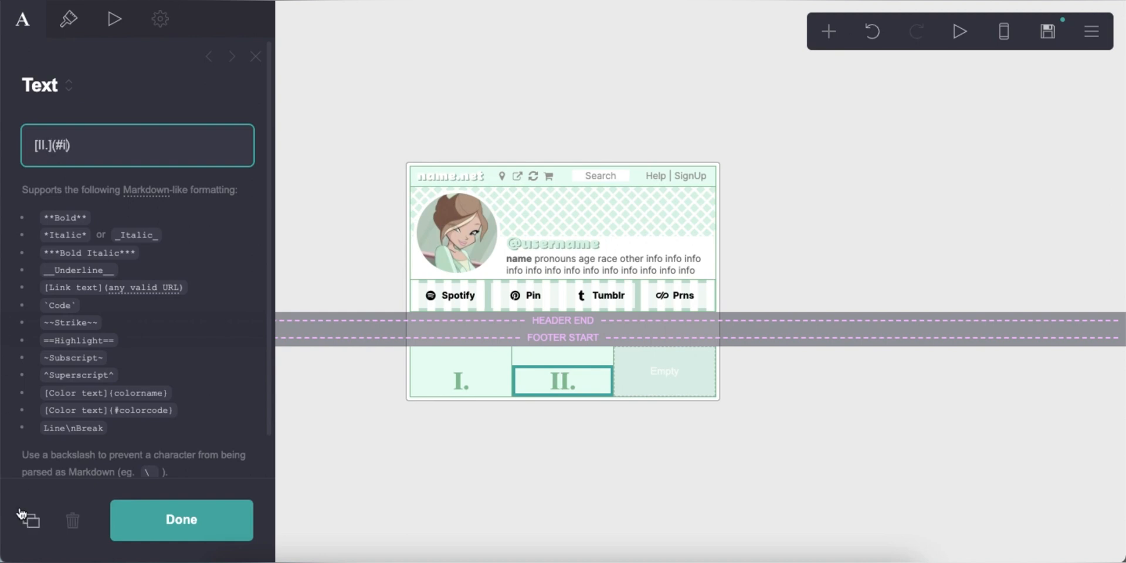
Step: Place a duplicate of the II. text in the third column, label it III. and check the mobile view
drag(567, 397, 652, 380)
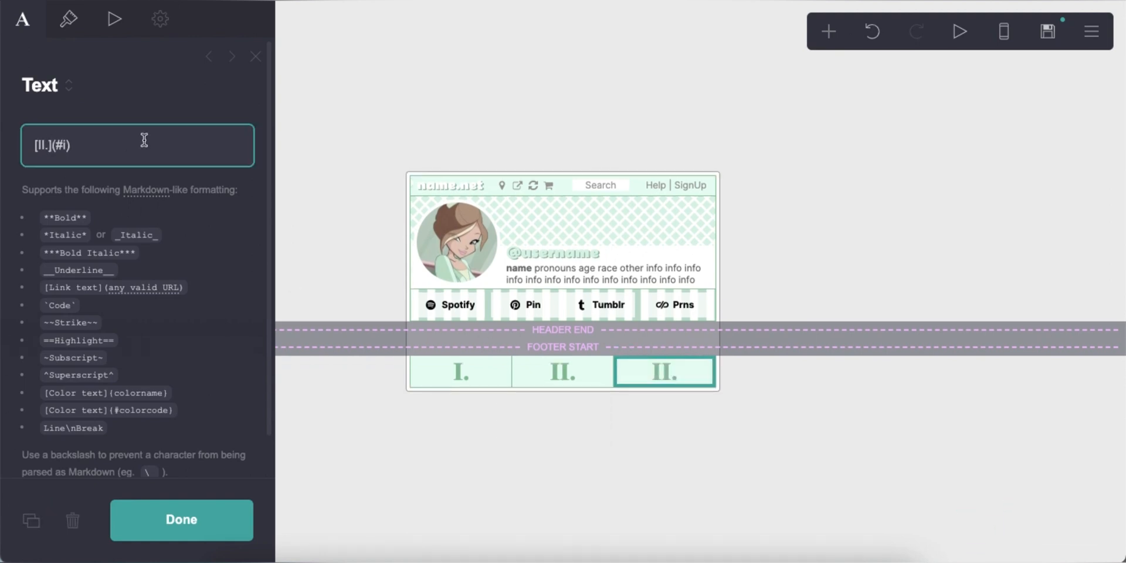
click(598, 487)
click(1003, 31)
click(1004, 31)
Step: Add a single-column container below the numerals with vertical padding 0.25 and no bottom border
click(832, 36)
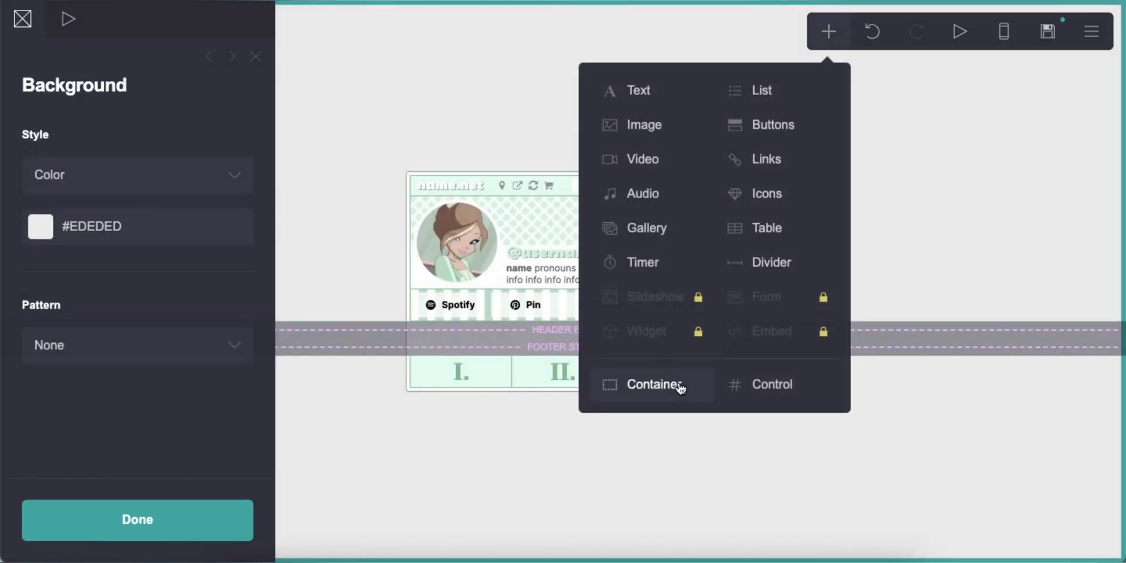
click(608, 384)
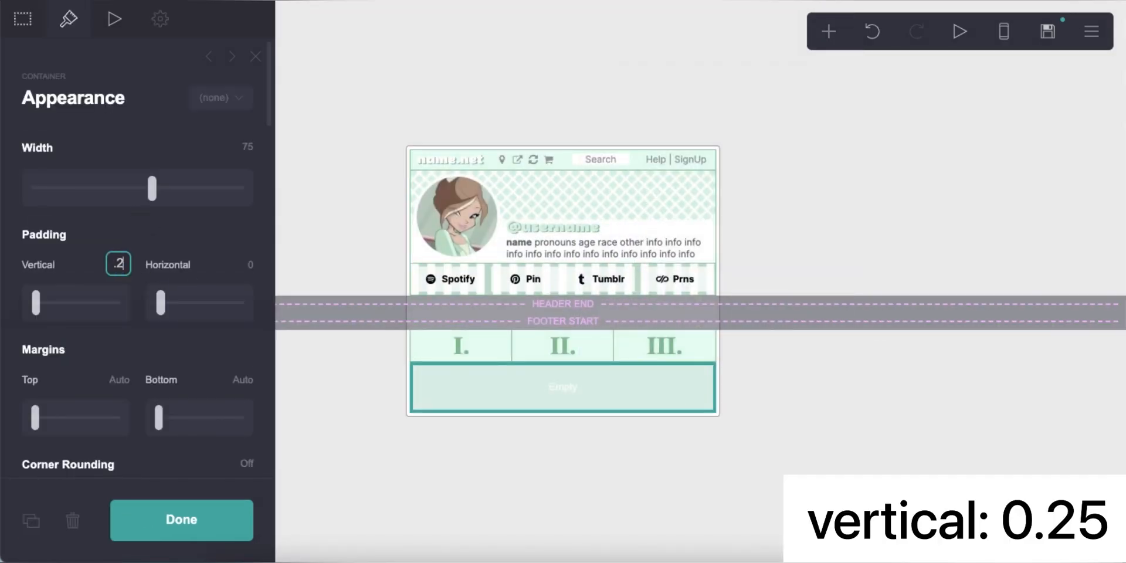
scroll(142, 323, down, 10)
click(193, 288)
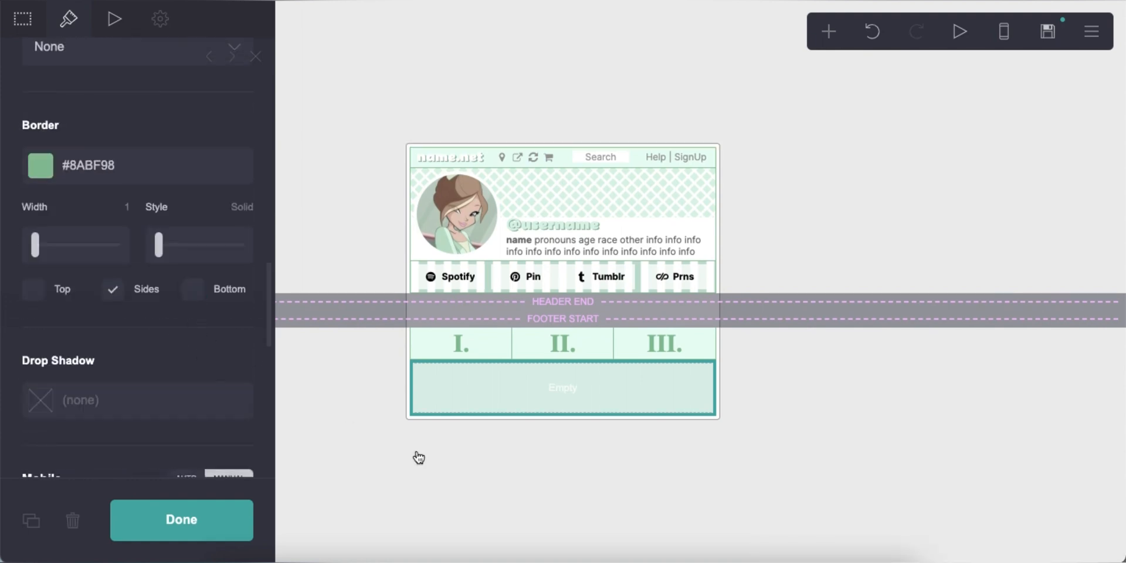
click(418, 457)
Step: Add a text element to the new container and set its color to #6E6E6E
click(530, 387)
click(828, 31)
click(613, 97)
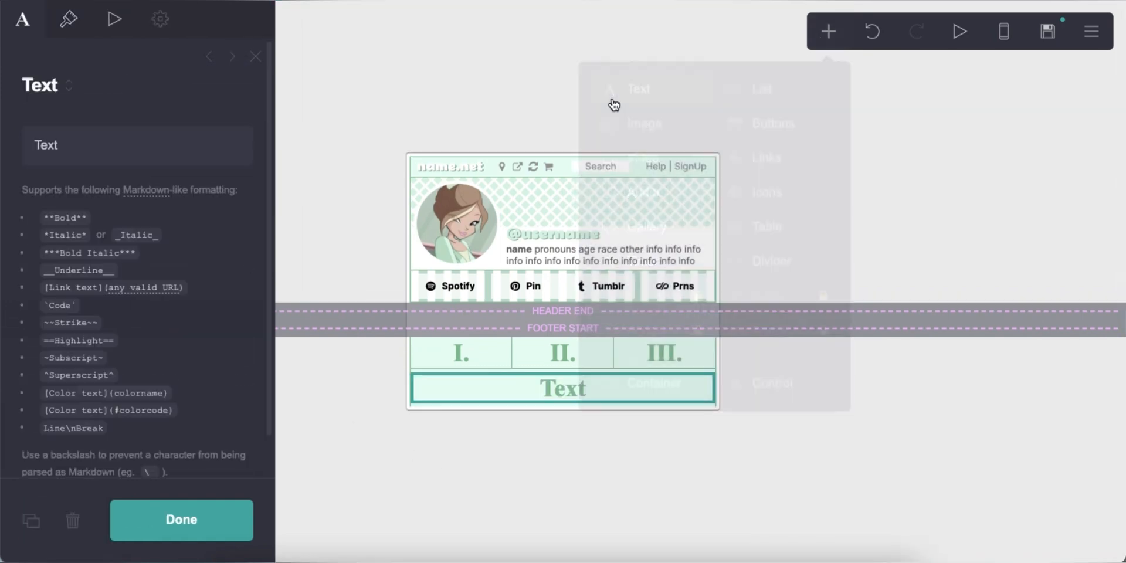
click(68, 19)
double_click(147, 188)
text(#6E6E6)
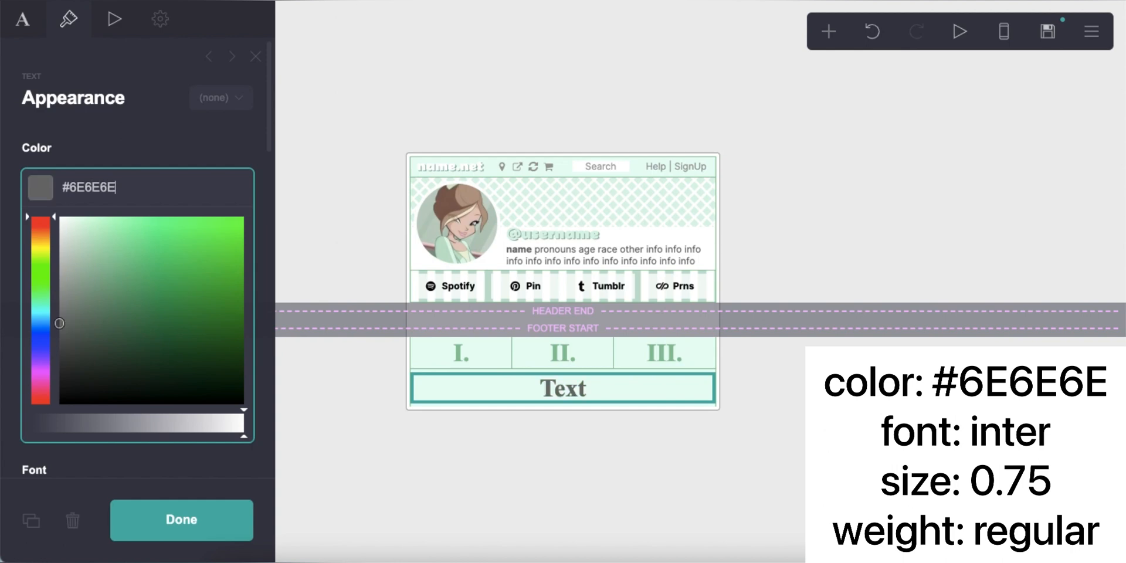
text(E)
key(Return)
Step: Set the new text's font to Inter and its size to 0.75
click(141, 287)
click(142, 291)
click(144, 235)
scroll(157, 381, up, 10)
scroll(158, 385, up, 20)
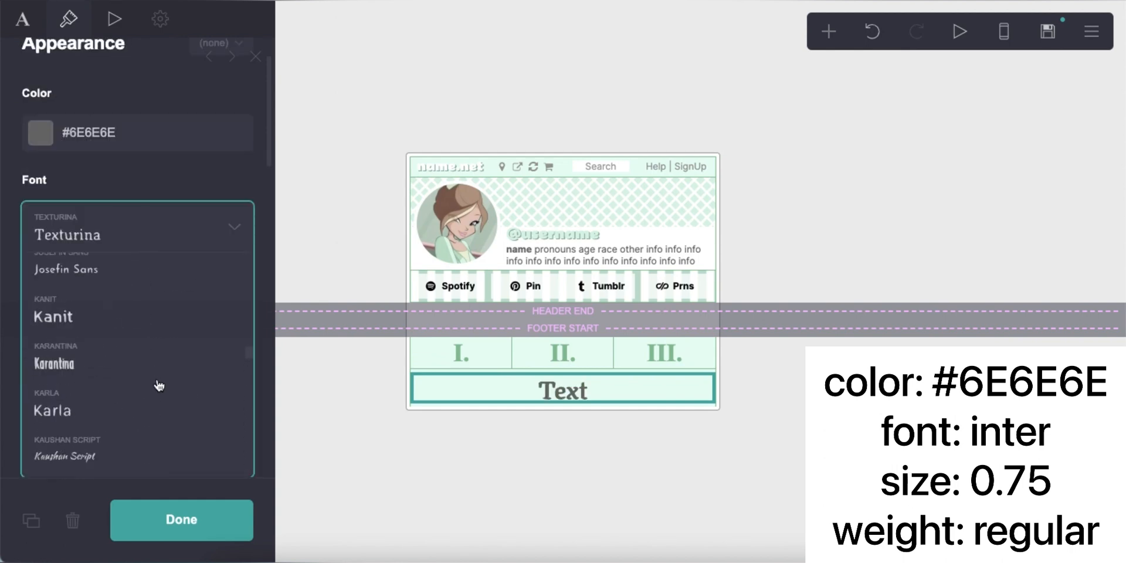
scroll(159, 385, down, 2)
click(70, 311)
click(153, 146)
key(Return)
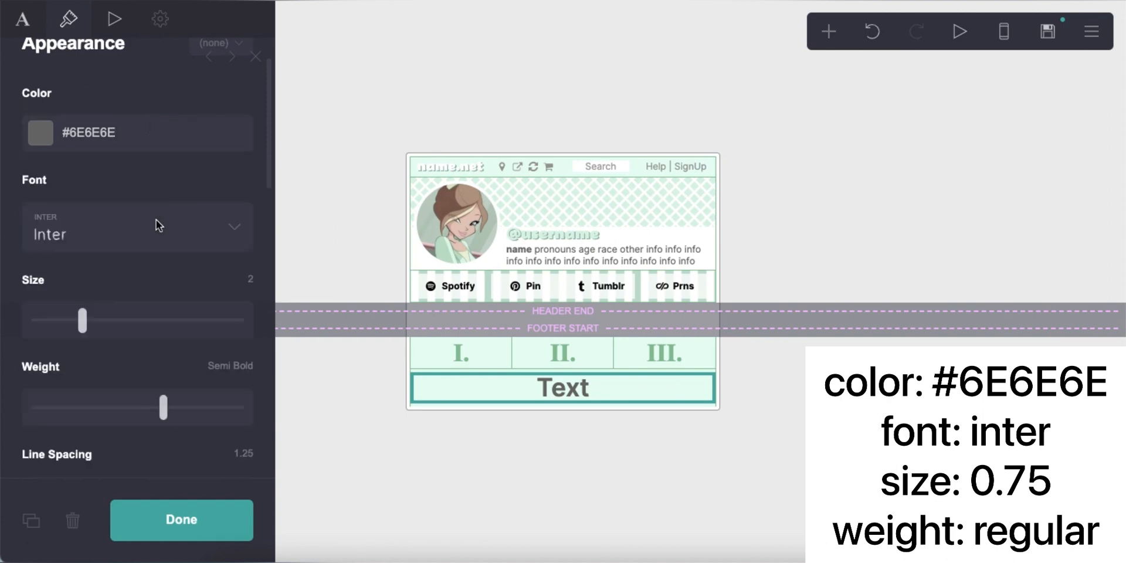
text(0.75)
key(Return)
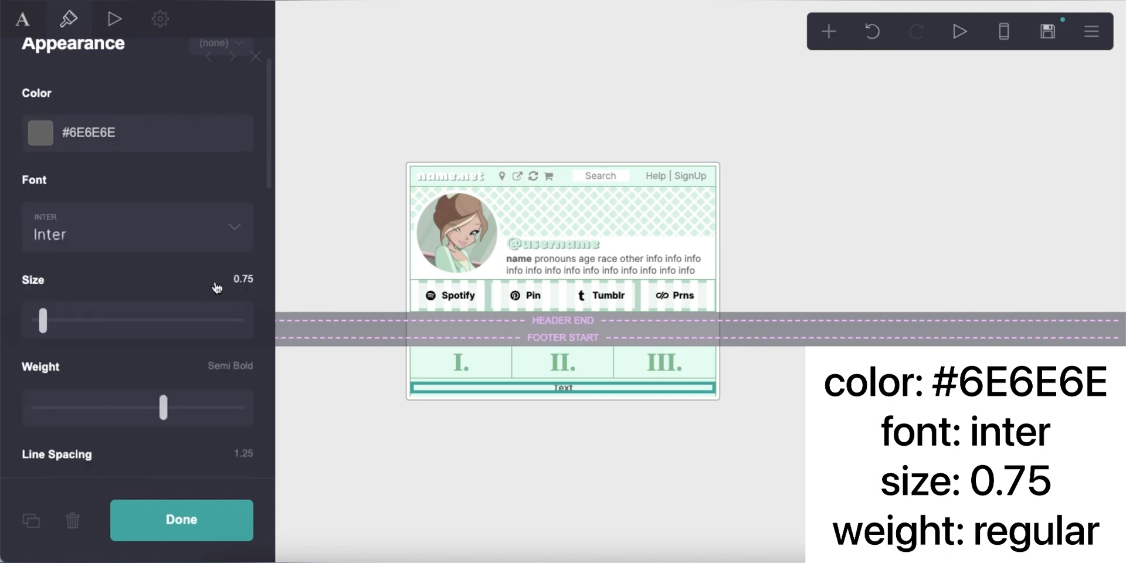
Step: Begin the text with ". . . Playing", followed by the ▷ symbol copied from the Notes app
scroll(147, 352, up, 10)
click(86, 154)
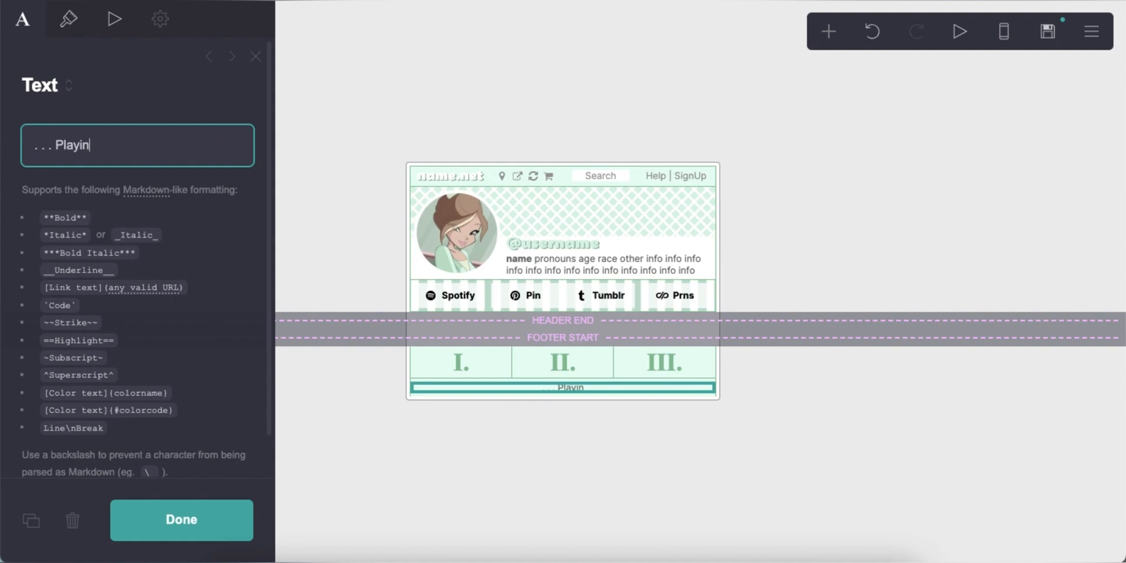
click(393, 519)
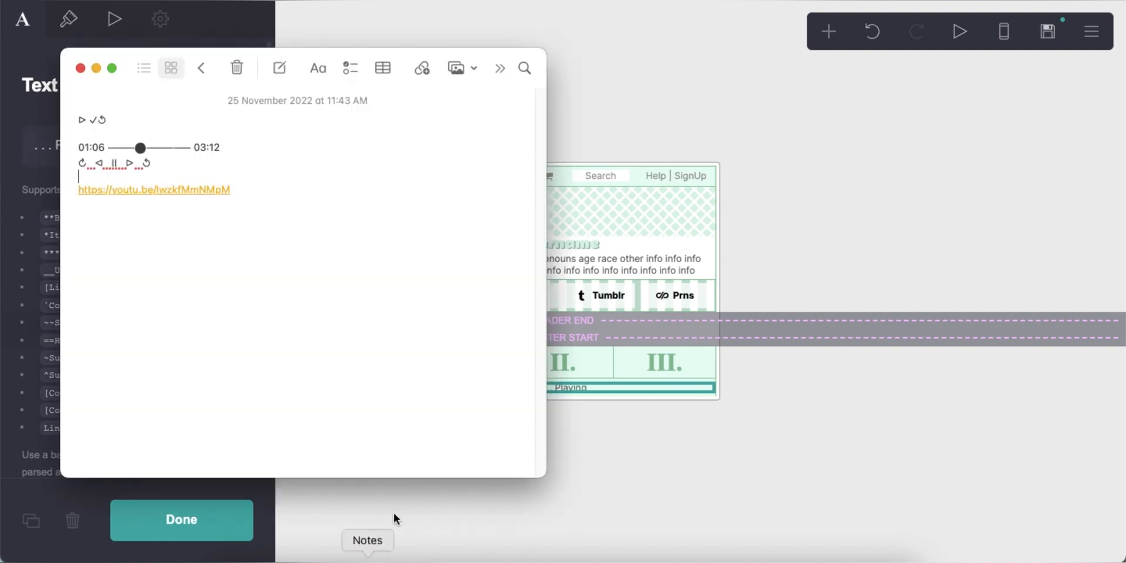
right_click(84, 119)
click(112, 221)
click(12, 197)
click(113, 155)
right_click(125, 145)
click(158, 258)
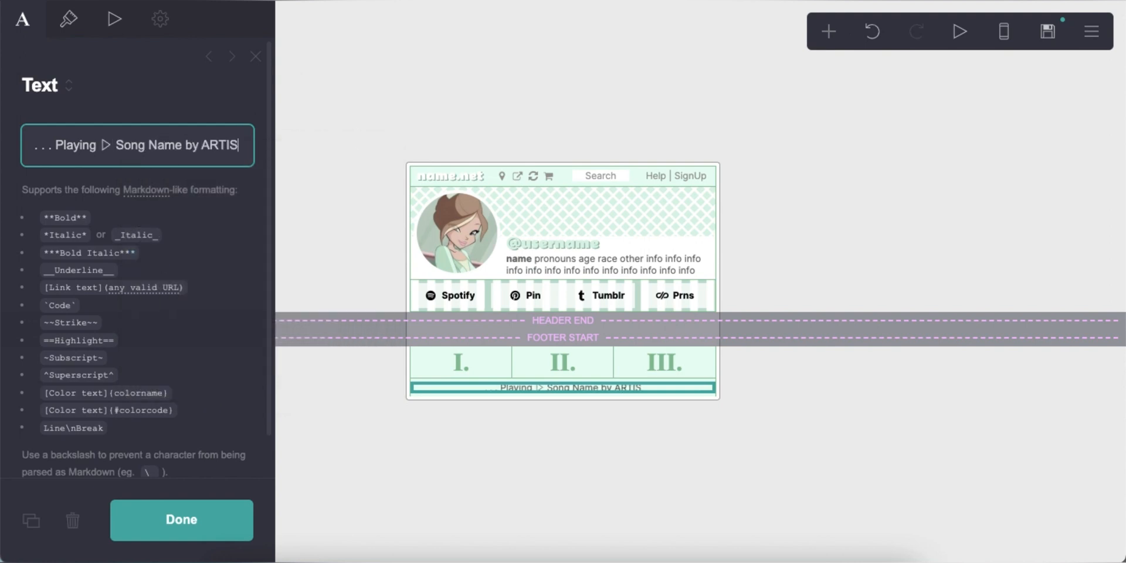
Step: Complete the text as ". . . Playing ▷ Song Name by ARTIST . . . Playing ▷ Song Name" and check the mobile view
text(T . . . Playing)
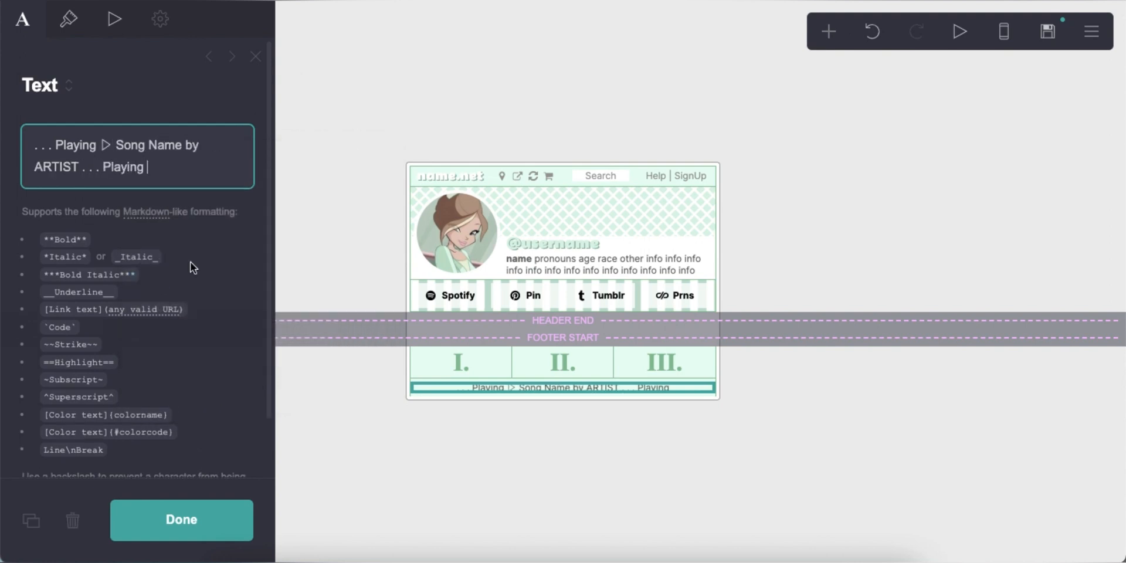
right_click(201, 169)
click(233, 286)
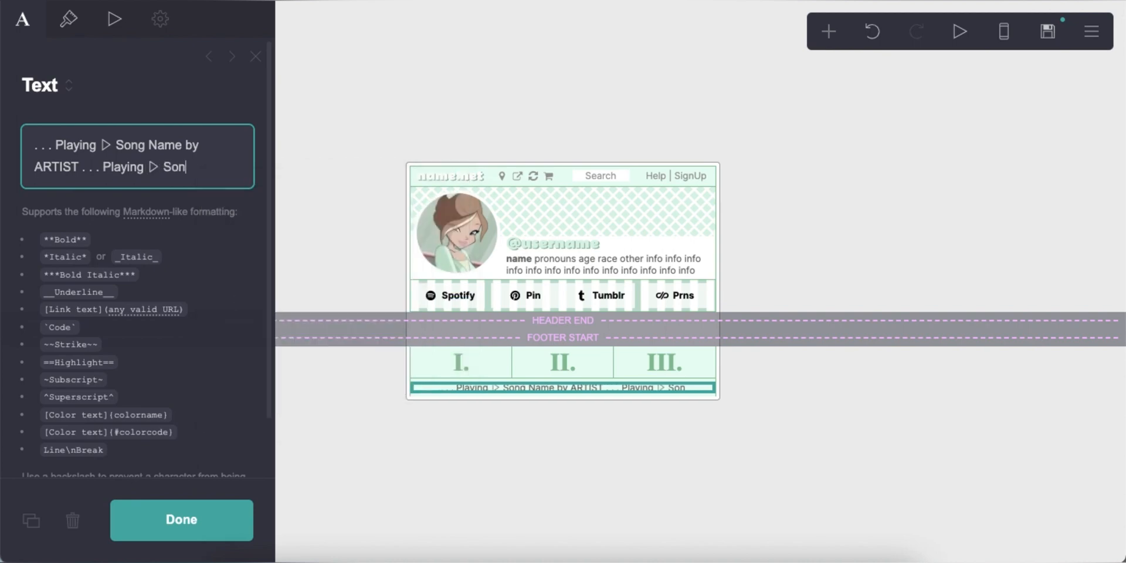
click(822, 384)
click(997, 35)
click(997, 36)
Step: Add a two-column container below the song text with horizontal padding and gutters of 0.25
click(827, 33)
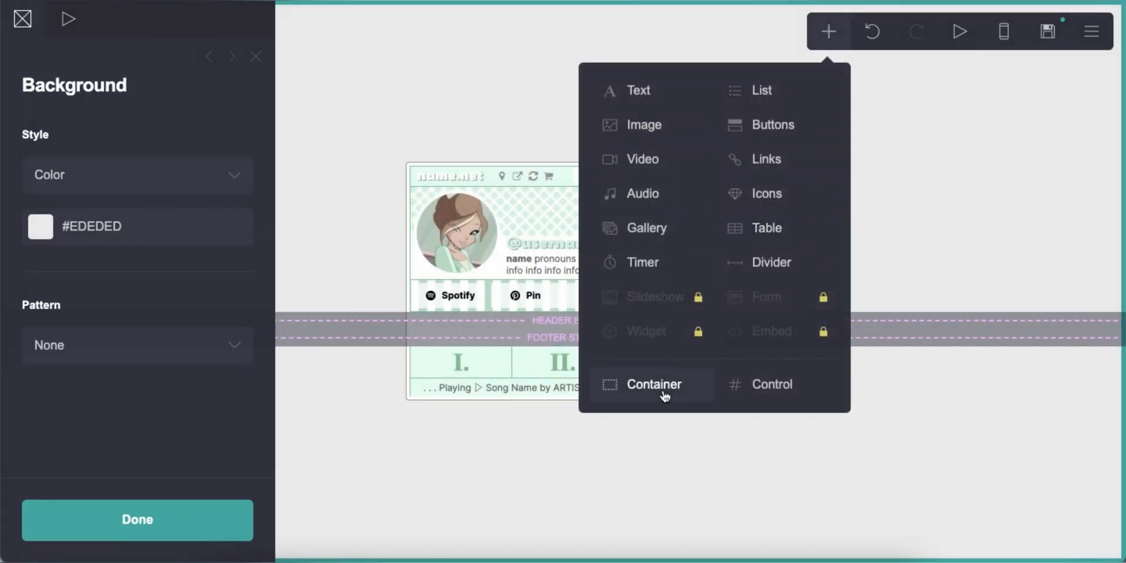
click(661, 388)
click(73, 175)
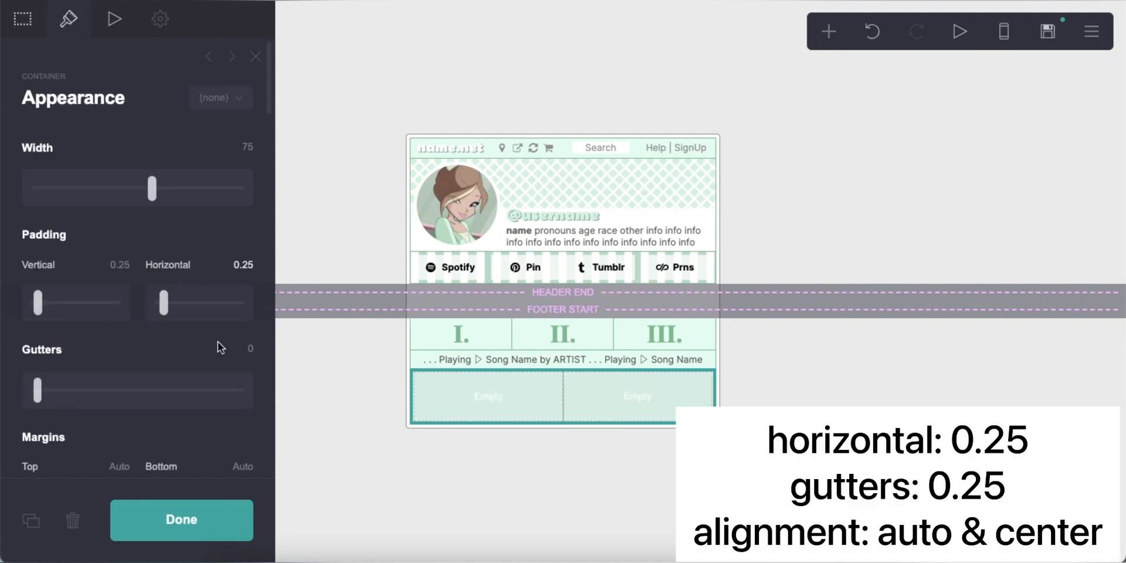
Step: Set the two-column container's vertical content alignment to Center and turn off its bottom border
scroll(153, 335, down, 10)
click(196, 309)
click(188, 290)
scroll(159, 339, down, 8)
click(192, 298)
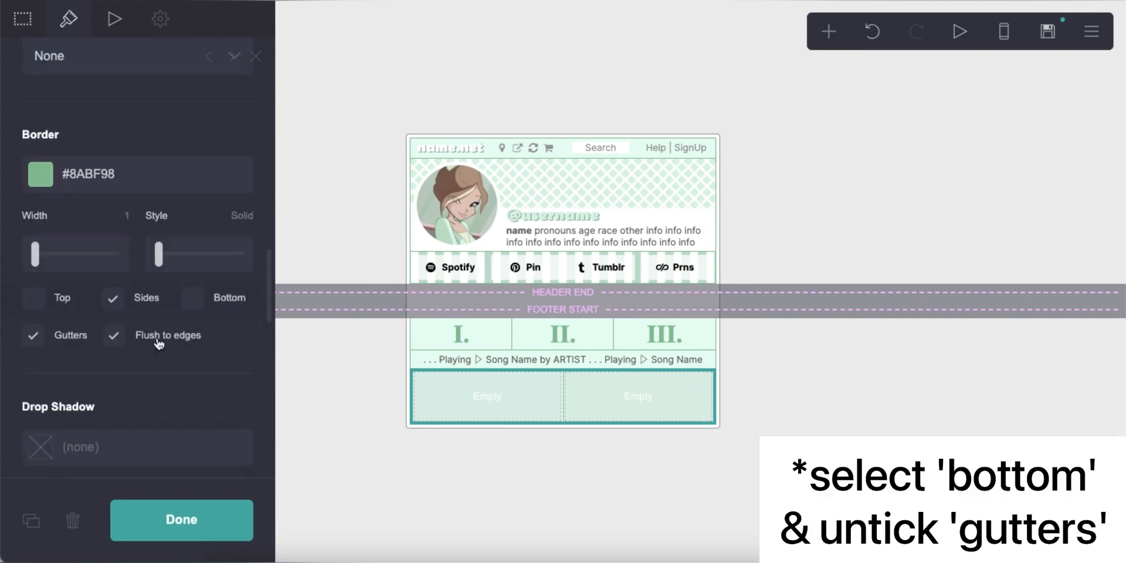
scroll(196, 367, down, 3)
click(472, 467)
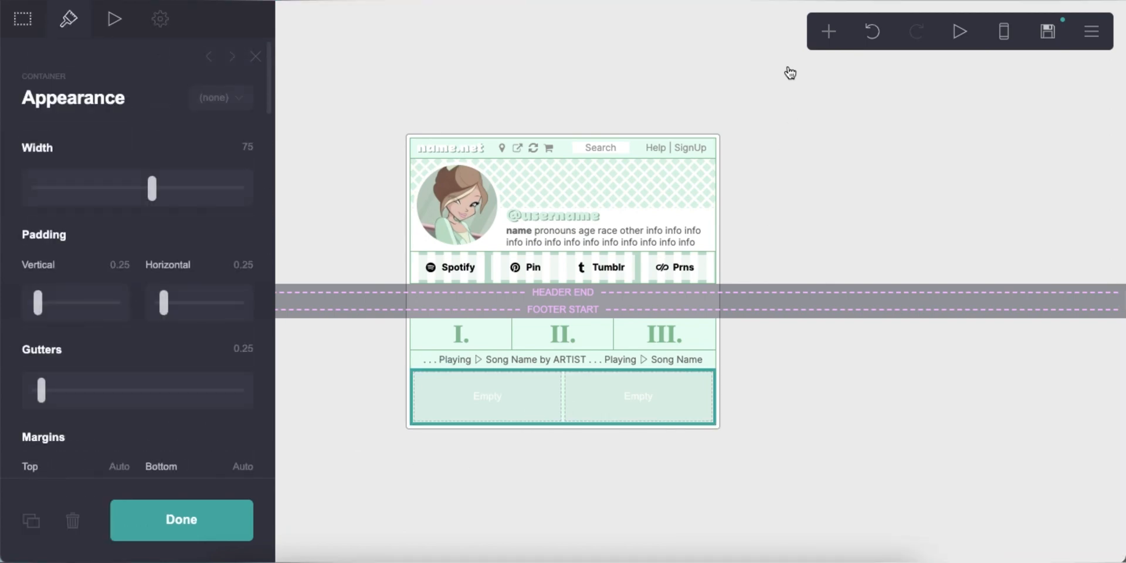
Step: Add a text element in the footer's two-column container and copy the 01:06–03:12 player bar with its control symbols from Notes
click(829, 31)
click(657, 96)
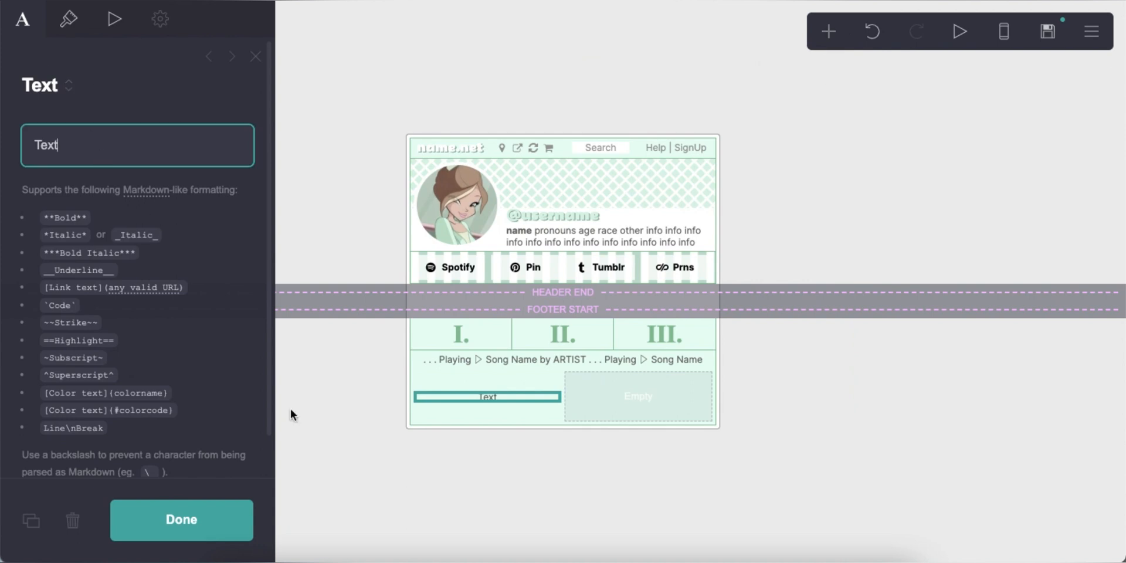
click(367, 561)
drag(154, 164, 68, 147)
right_click(107, 147)
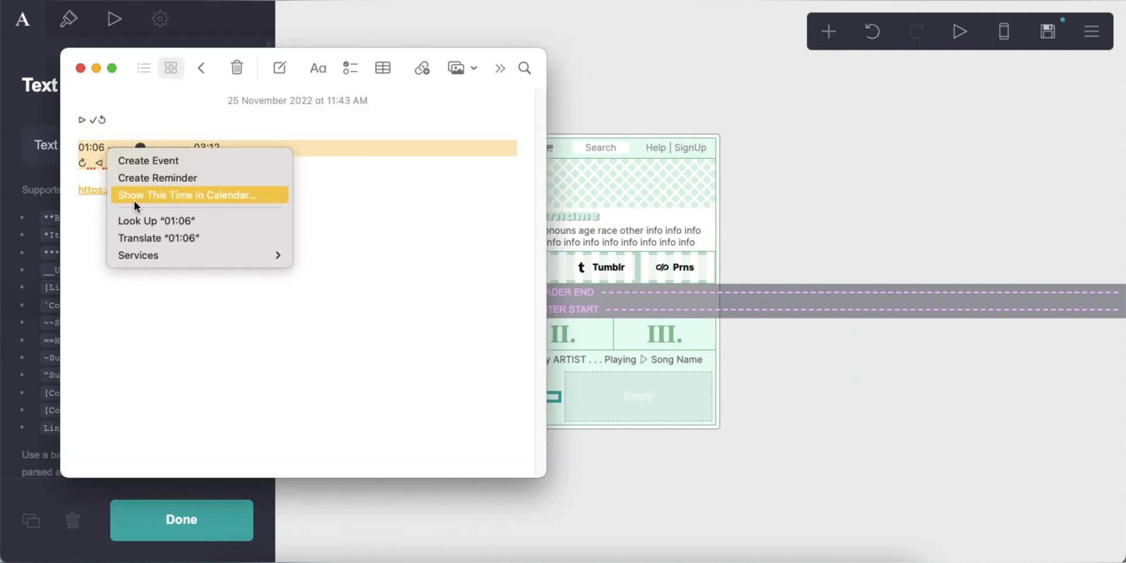
right_click(207, 146)
right_click(169, 146)
click(193, 227)
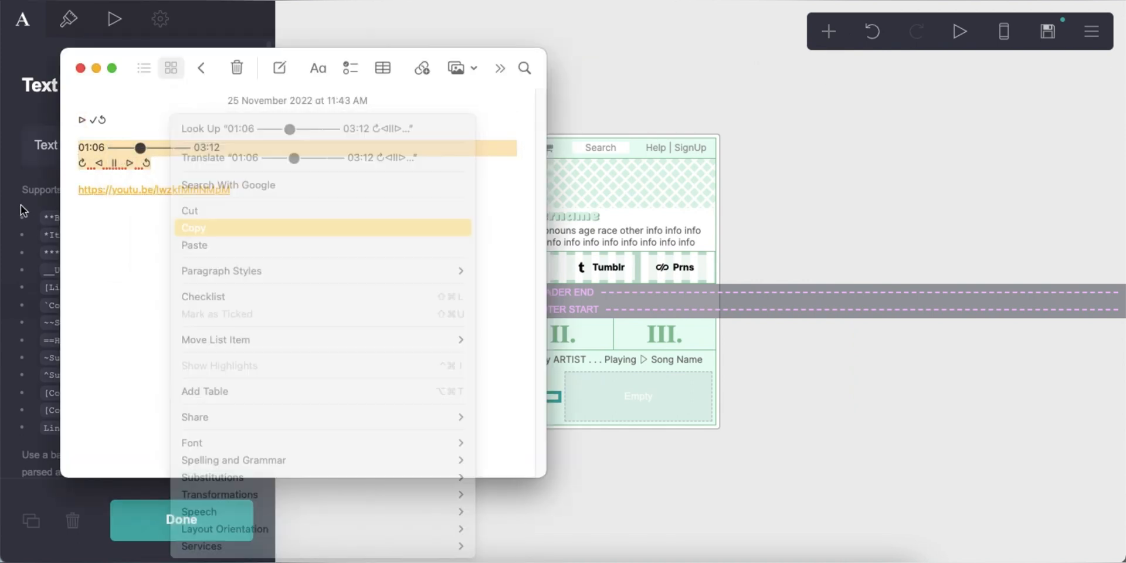
Step: Replace the new text element's placeholder with the copied player bar and control symbols, and make it bold
click(21, 142)
right_click(73, 141)
click(147, 279)
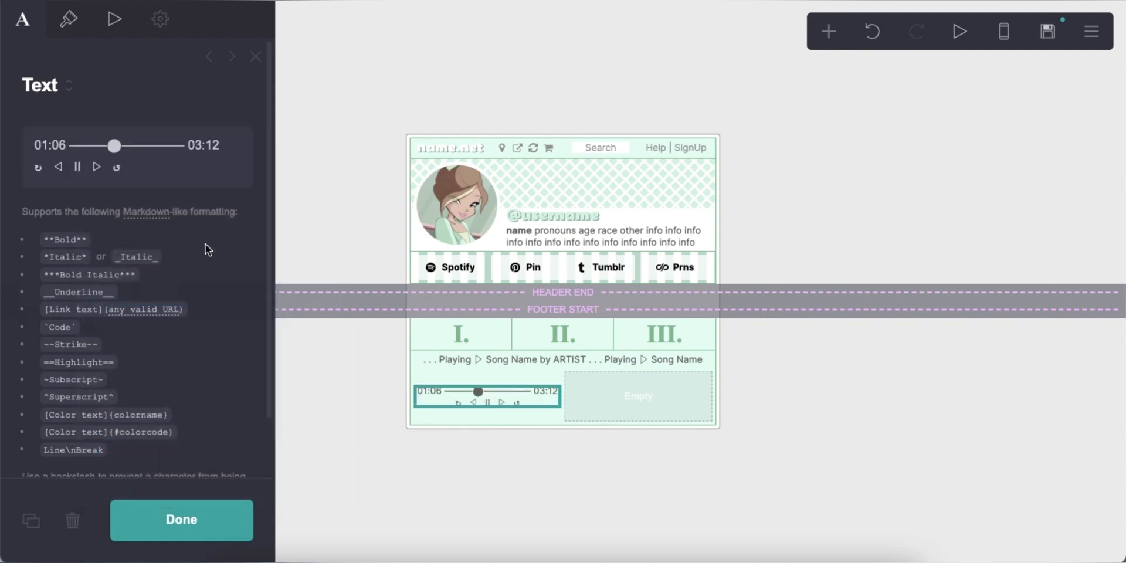
click(86, 29)
scroll(170, 371, down, 2)
click(596, 427)
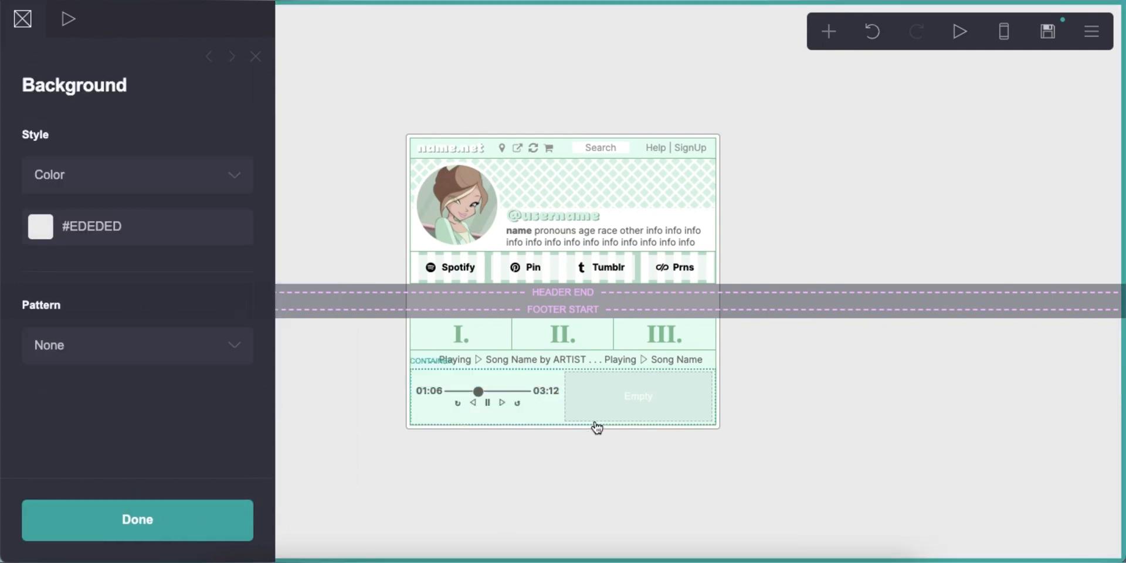
click(829, 31)
click(762, 227)
drag(476, 415, 633, 349)
key(BackSpace)
right_click(36, 330)
click(134, 368)
text(==**MySpaceURL**== ht)
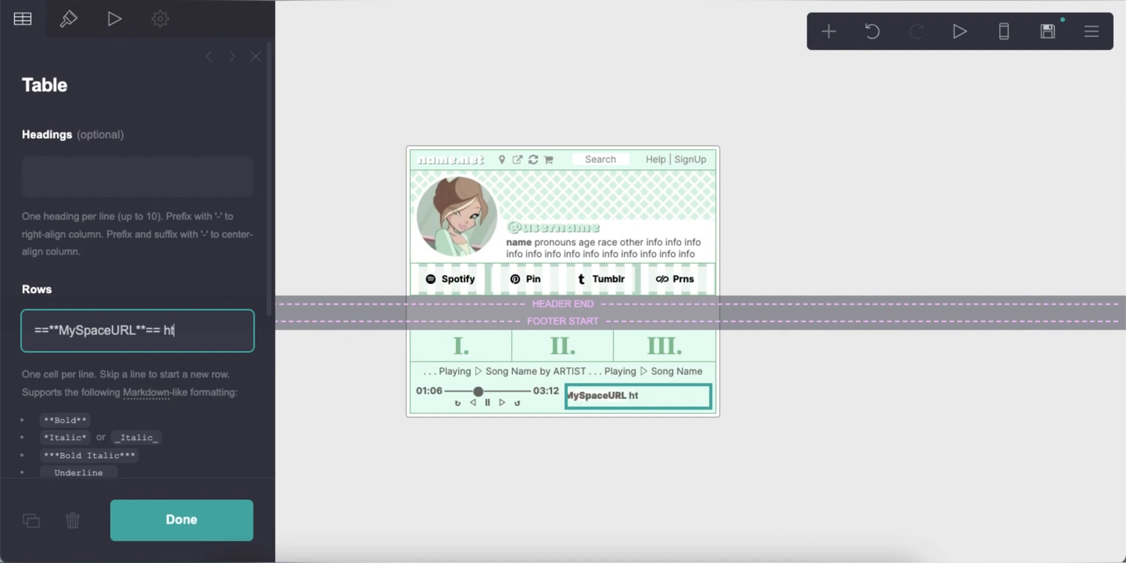
text(pace.net/)
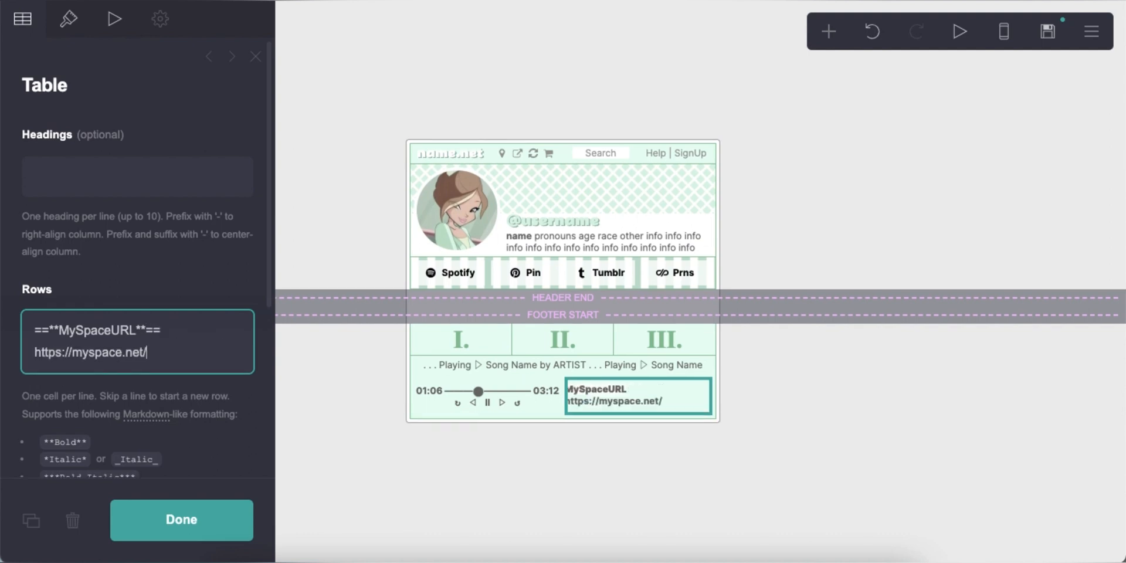
text(ername)
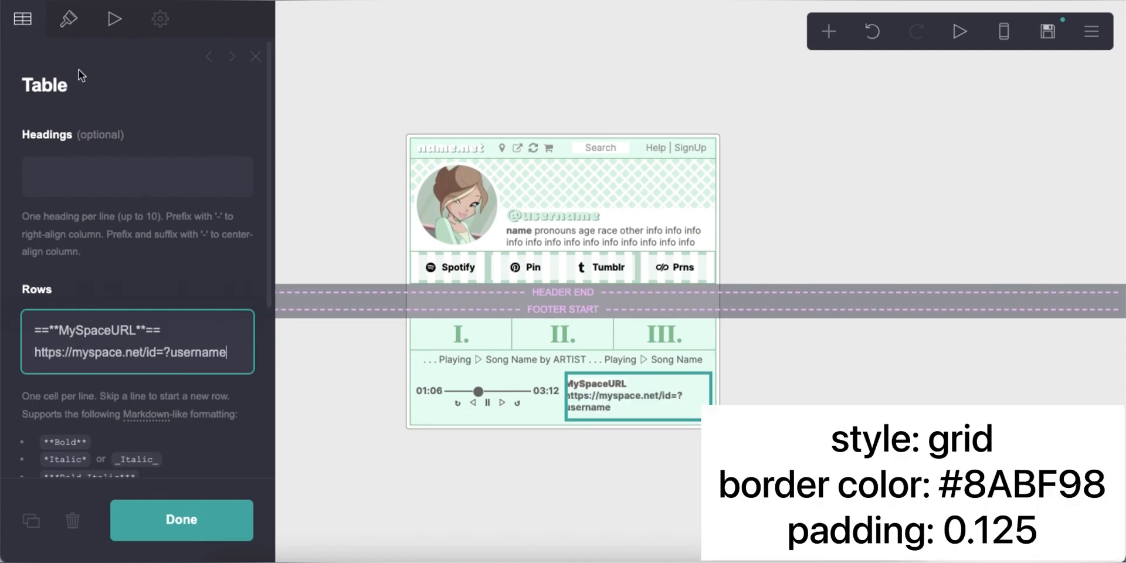
Step: Set the table's style to Grid, its border color to #8ABF98 and its padding to 0.125
click(69, 19)
click(75, 250)
click(82, 266)
scroll(107, 274, down, 2)
click(161, 316)
text(#8ABF98)
key(Return)
text(0.125)
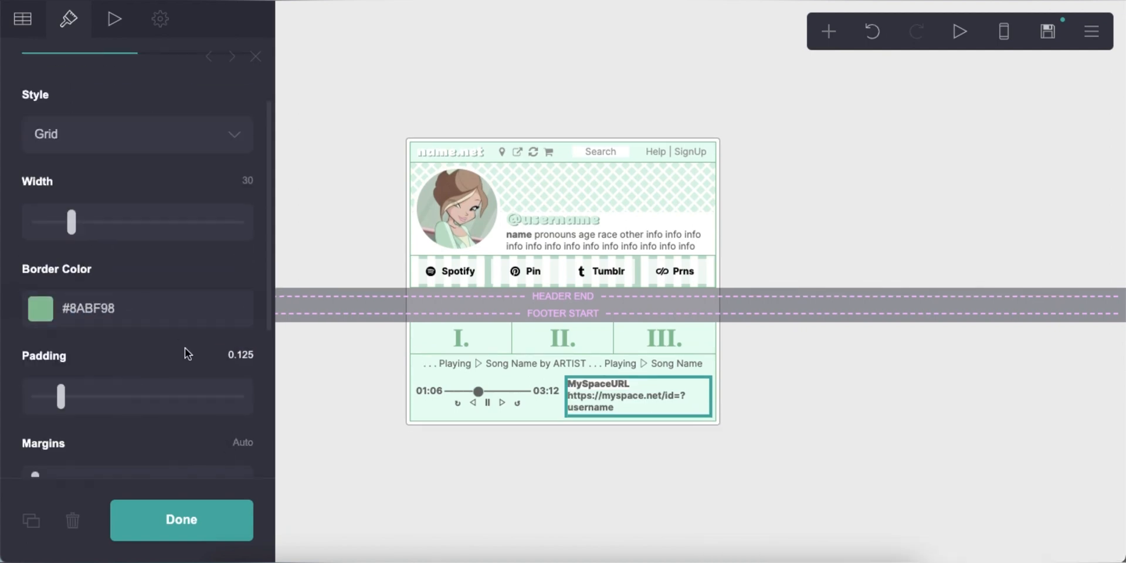
Step: Set the table's highlight text color to #8ABF98 and make its highlight background fully transparent
scroll(184, 352, up, 3)
click(200, 156)
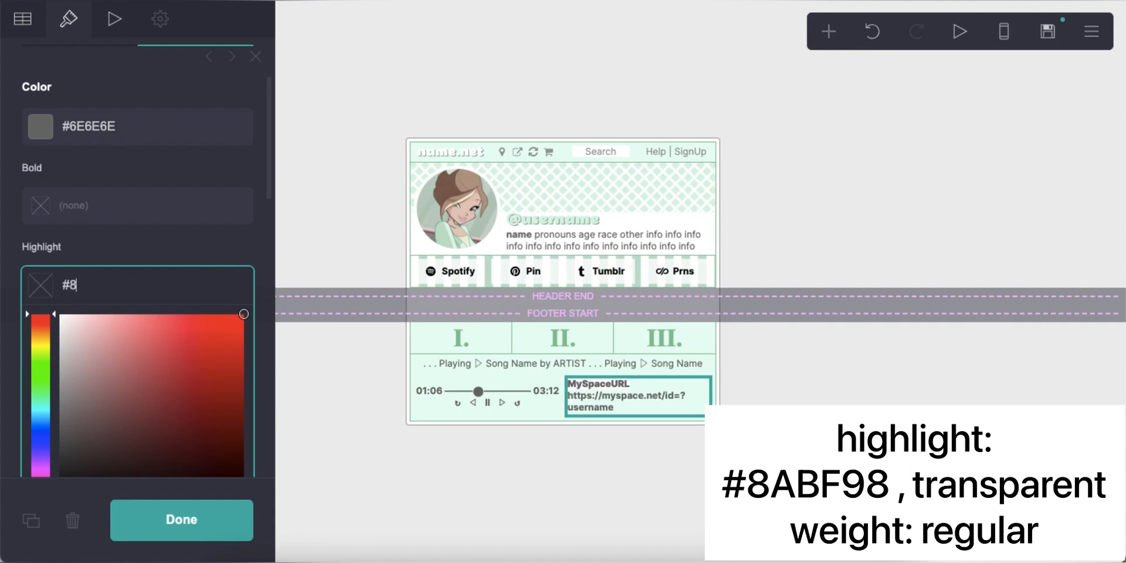
text(8)
key(Return)
click(207, 285)
scroll(207, 322, down, 5)
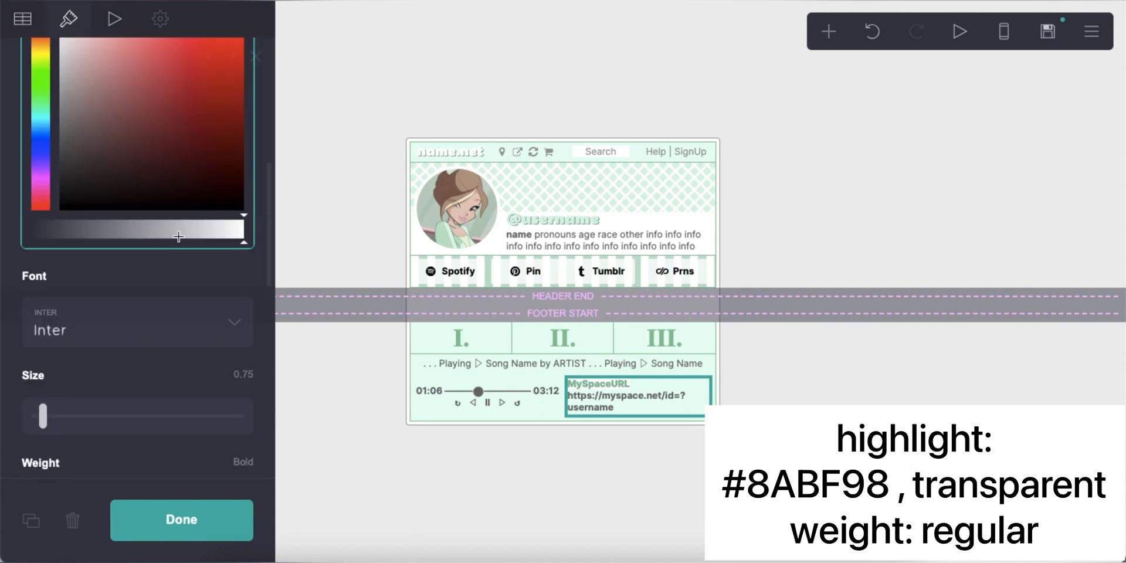
drag(243, 229, 59, 229)
scroll(207, 297, up, 7)
click(167, 351)
Step: Set the table text's weight to Regular and its size to 0.625, and check the mobile view
scroll(155, 365, down, 5)
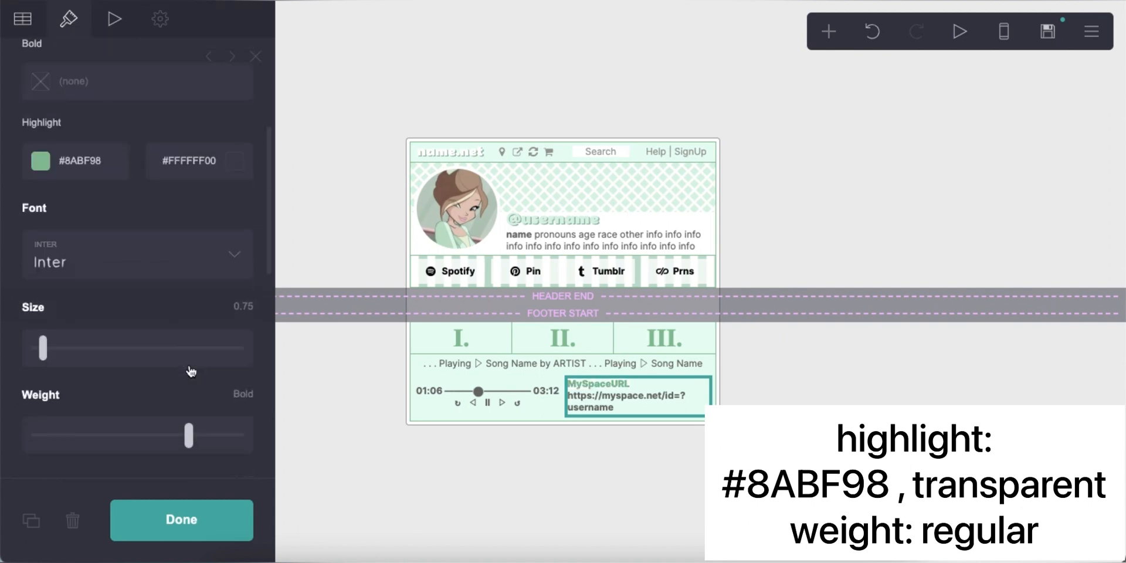
click(113, 358)
scroll(145, 317, down, 2)
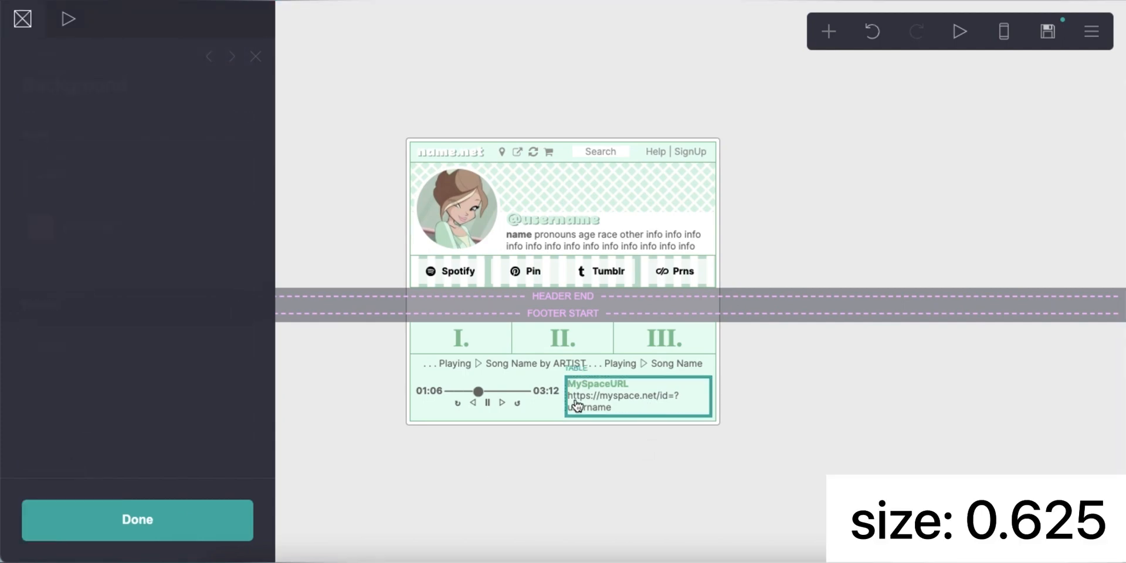
scroll(201, 376, down, 3)
text(.625)
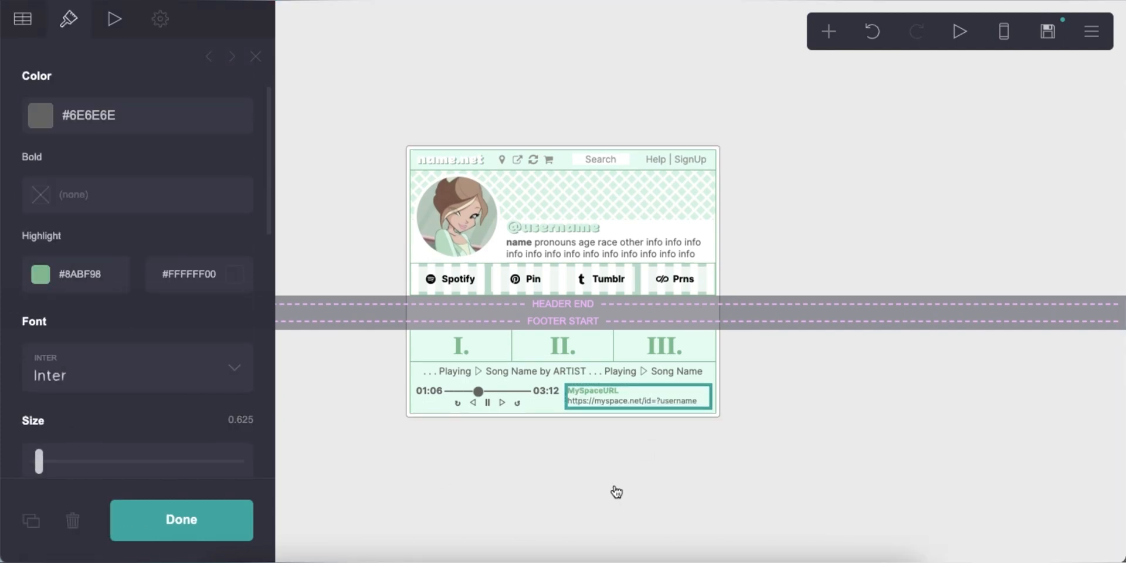
click(616, 491)
click(993, 35)
click(993, 35)
Step: Add a section break control, duplicate it, and name the break directly above the footer marker "i"
click(828, 32)
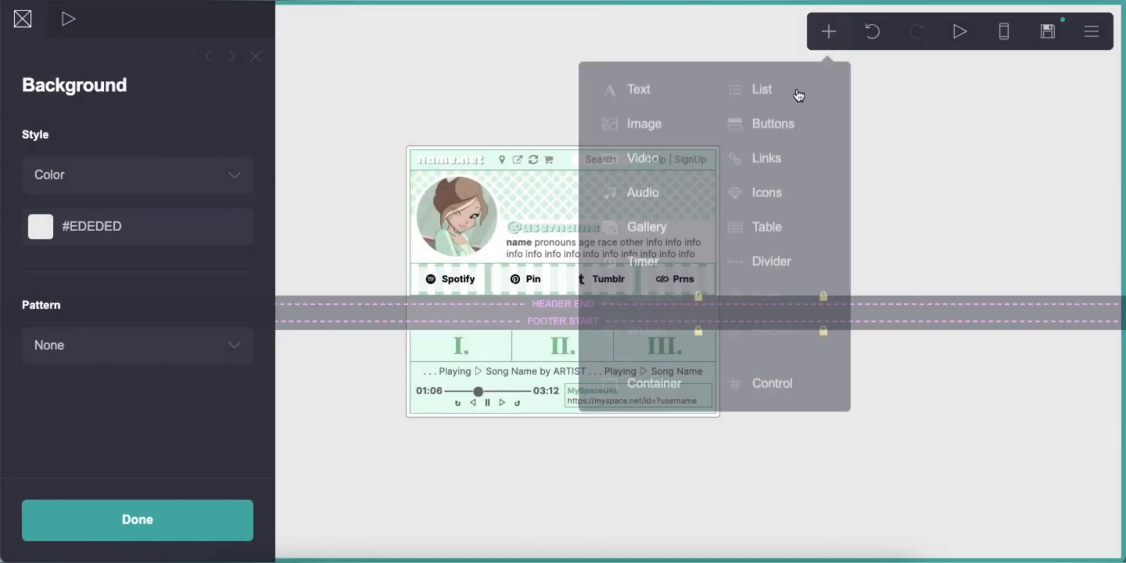
click(745, 382)
click(31, 520)
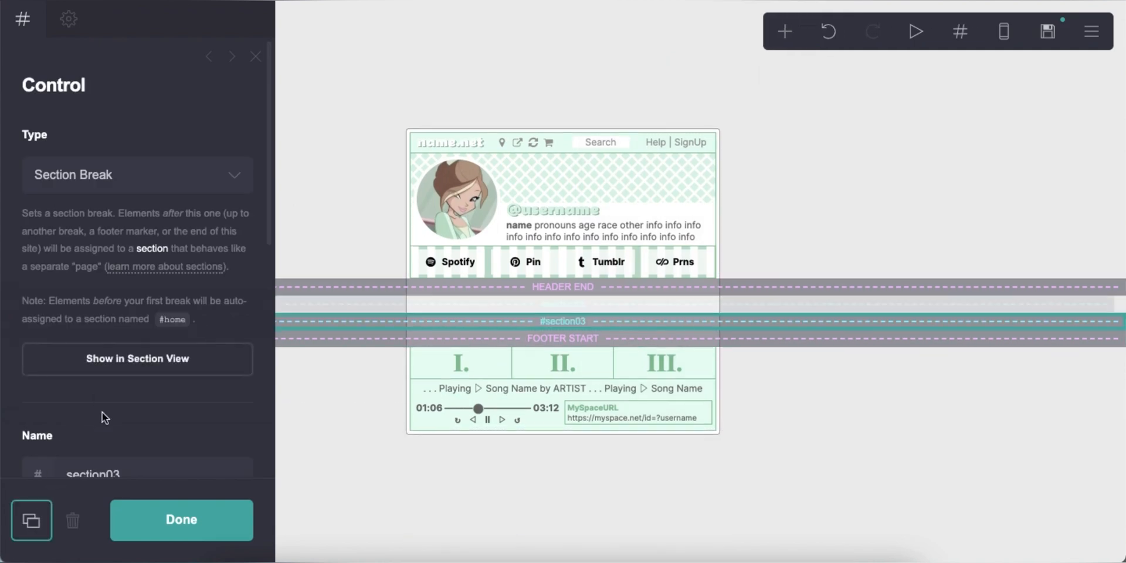
scroll(145, 422, down, 3)
double_click(161, 308)
text(i)
key(Return)
Step: Add a container of type Columns with two 50% columns below the #i section break
click(784, 31)
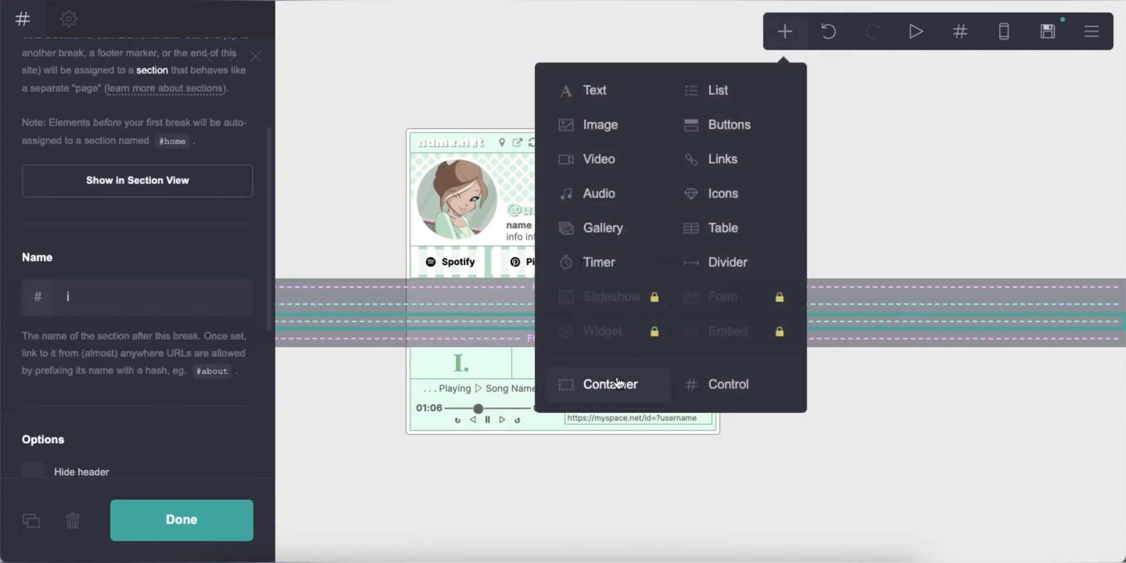
click(613, 382)
click(23, 19)
click(79, 177)
click(82, 200)
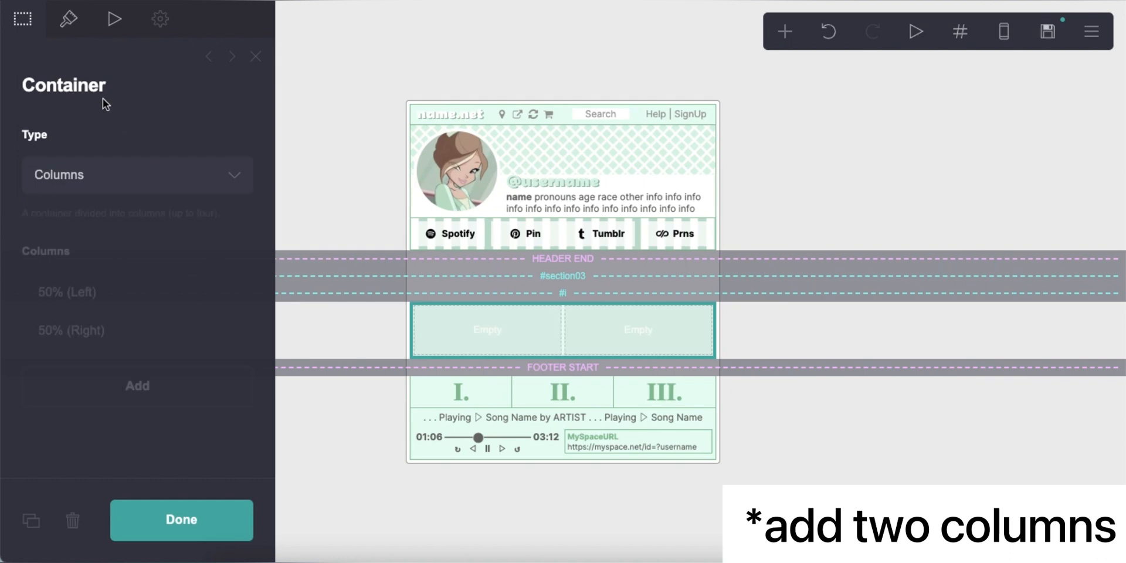
Step: Set the #i section container's background color to #FFFFFF
click(69, 19)
scroll(144, 276, down, 10)
double_click(148, 319)
text(FFFFFF)
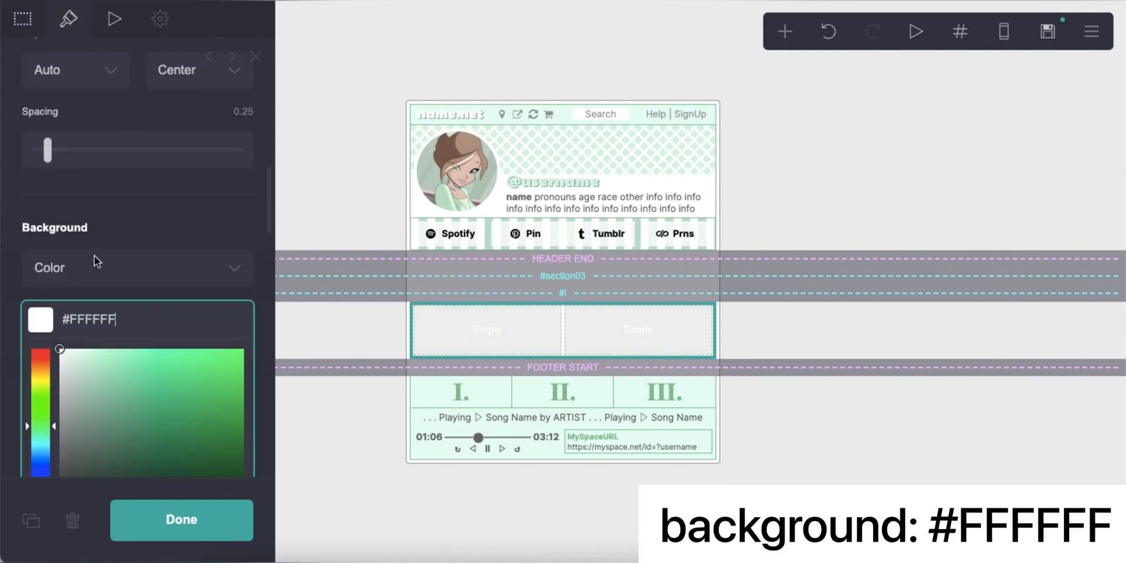
click(93, 255)
Step: Add a text element in the #i container reading "==[..]{transparent} Likes [..]{transparent}==" followed by repeated "info" filler words
click(785, 32)
click(607, 85)
click(23, 20)
click(79, 145)
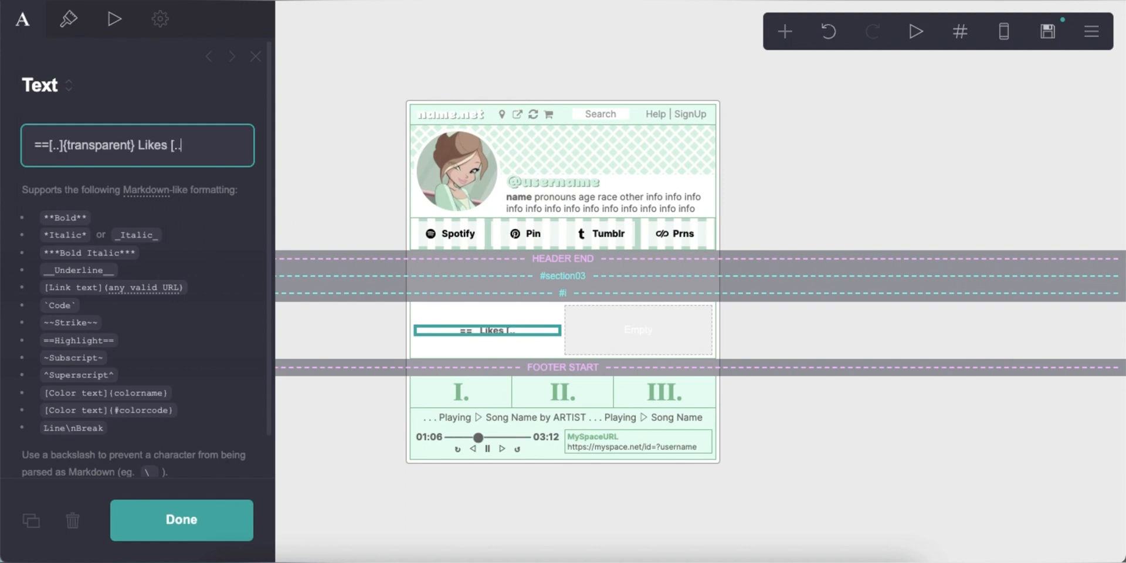
text(arent}==)
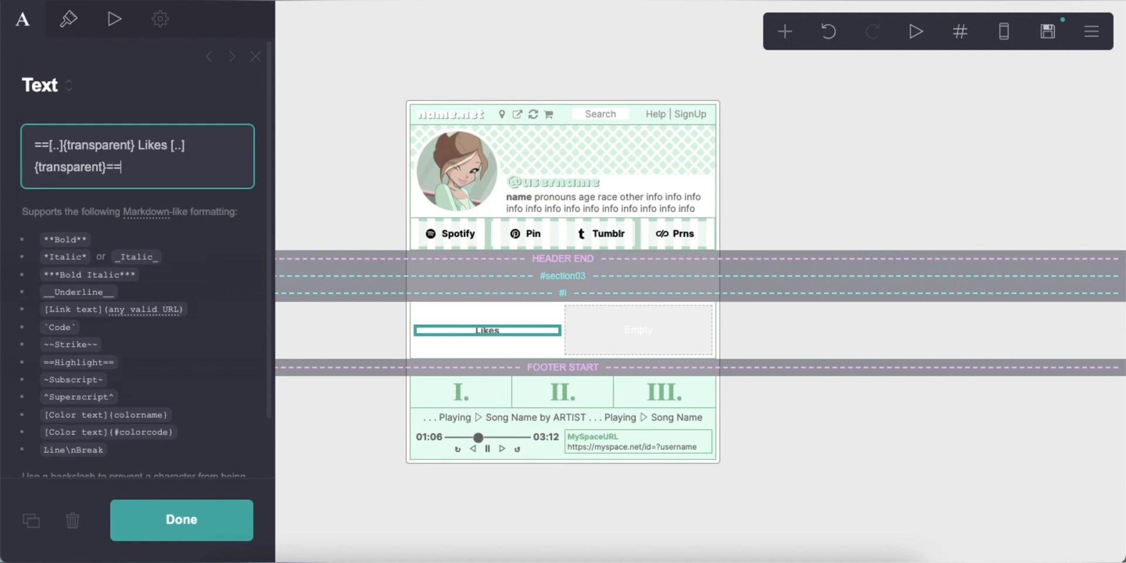
key(ctrl+v)
Step: Set the Likes text's highlight background color to #E8FFF3
click(68, 18)
scroll(156, 229, down, 2)
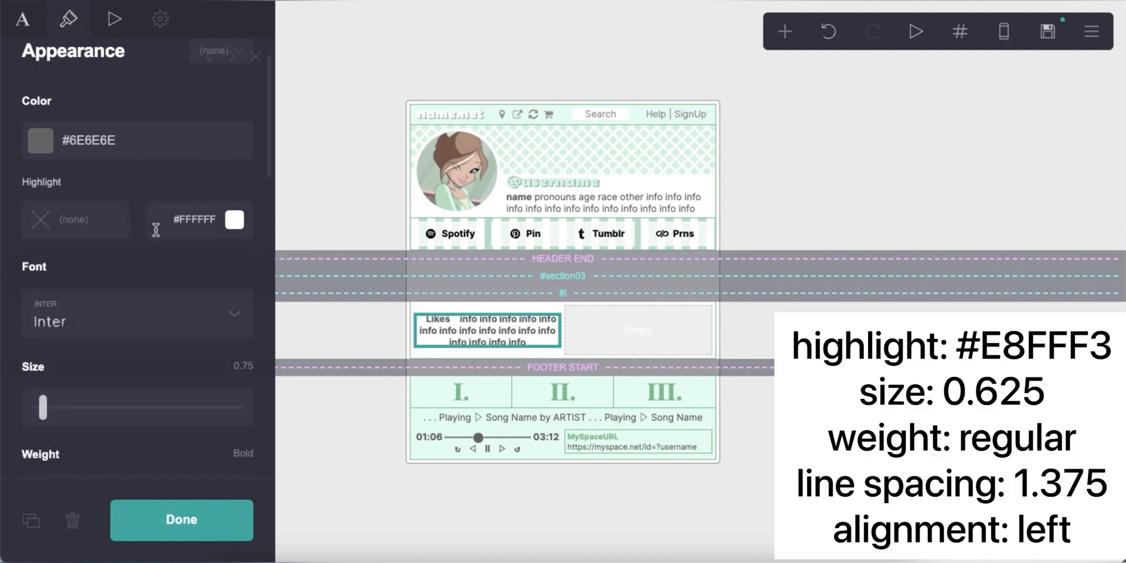
click(200, 232)
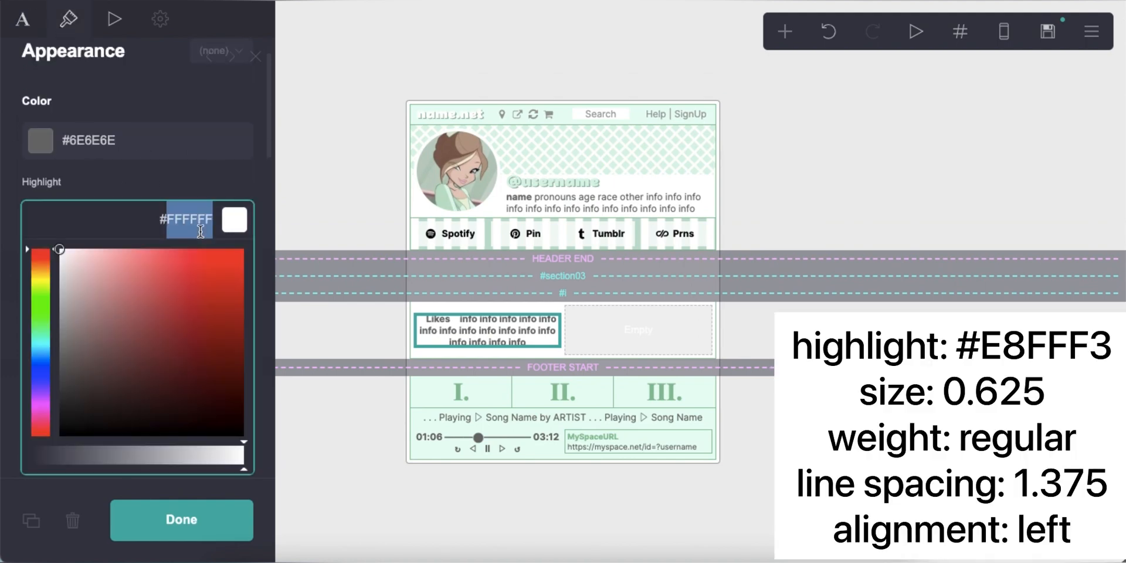
text(E8FFF3)
key(Return)
Step: Set the Likes text's size to 0.625 and its weight to Regular
scroll(176, 299, down, 2)
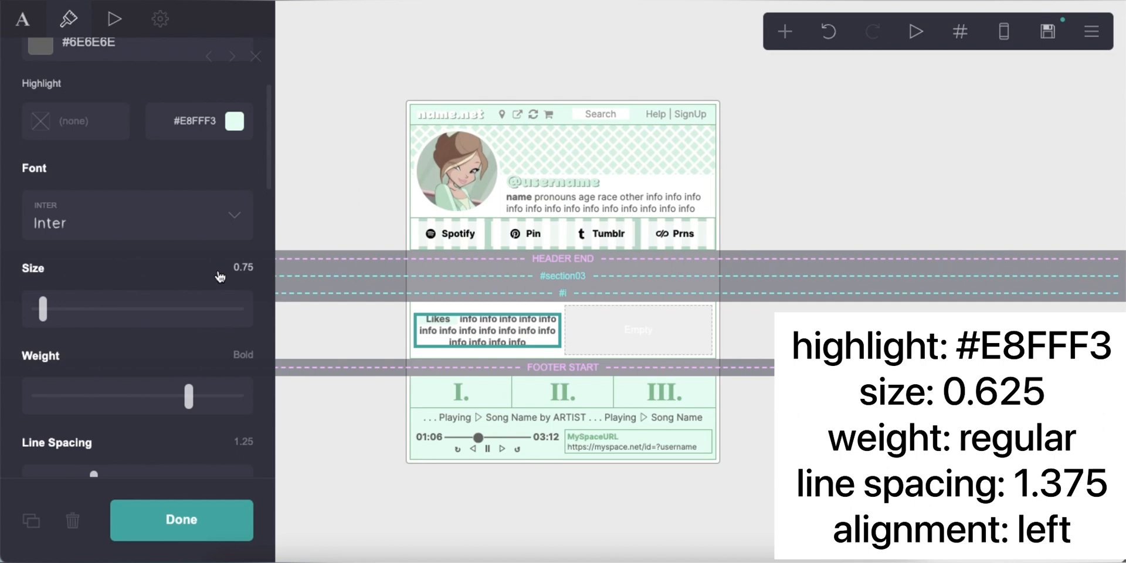
text(.625)
key(Return)
scroll(198, 322, down, 1)
drag(189, 344, 86, 344)
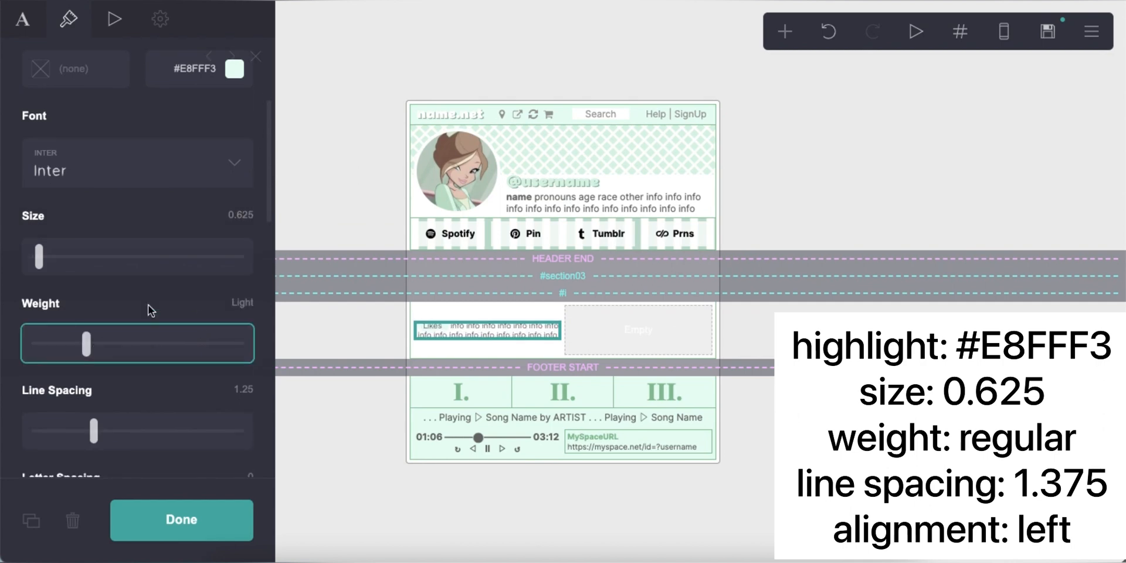
scroll(186, 388, down, 1)
Step: Set the Likes text's line spacing to 1.375 and its alignment to Left
click(239, 364)
text(1.375)
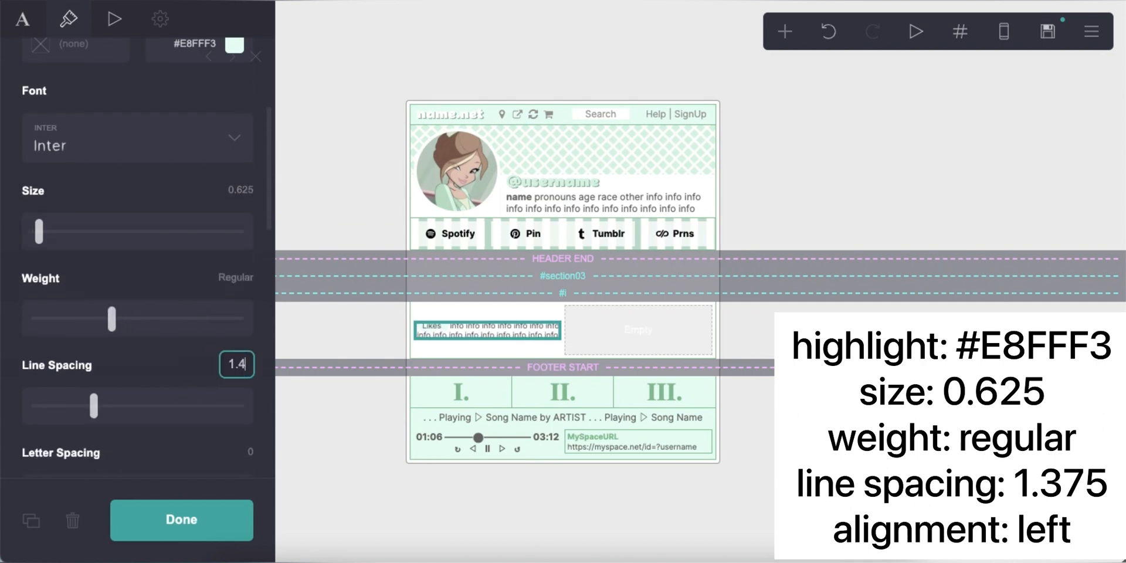
key(Return)
scroll(170, 353, down, 5)
scroll(170, 353, down, 1)
click(152, 261)
click(153, 245)
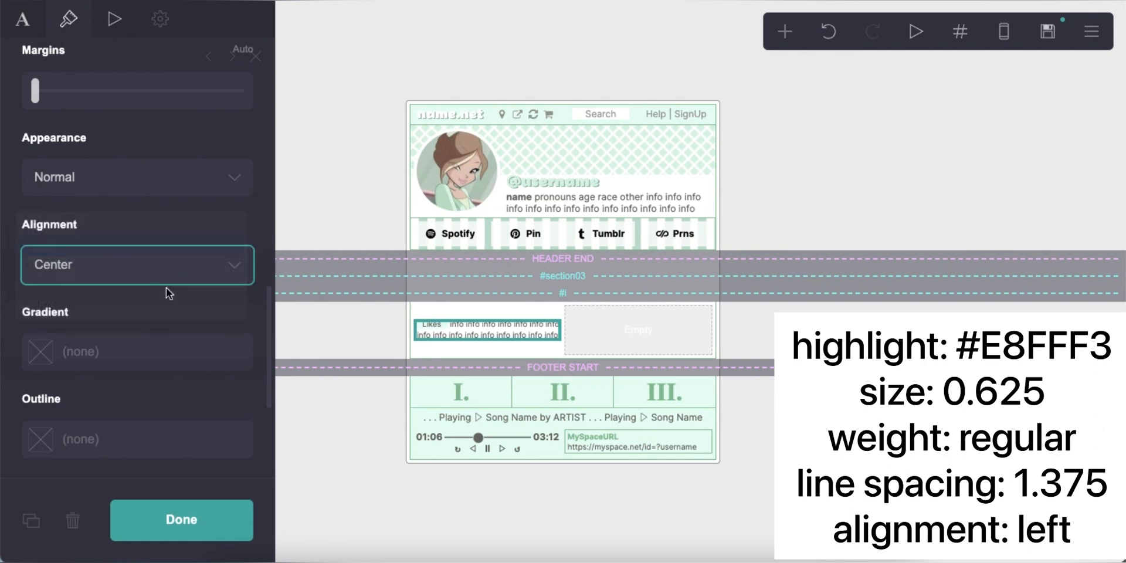
Step: Extend the Likes paragraph with more "info" filler words and trim the excess so it fills three lines
scroll(169, 308, up, 10)
click(22, 19)
click(188, 217)
key(super+v)
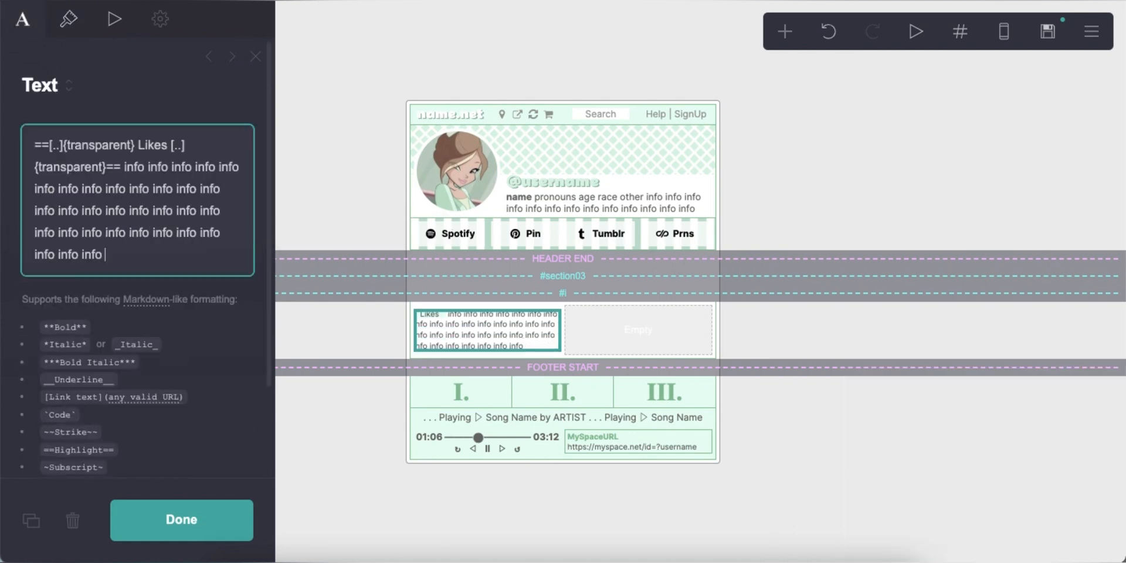
drag(149, 232, 106, 254)
key(BackSpace)
key(BackSpace)
key(BackSpace)
key(BackSpace)
key(BackSpace)
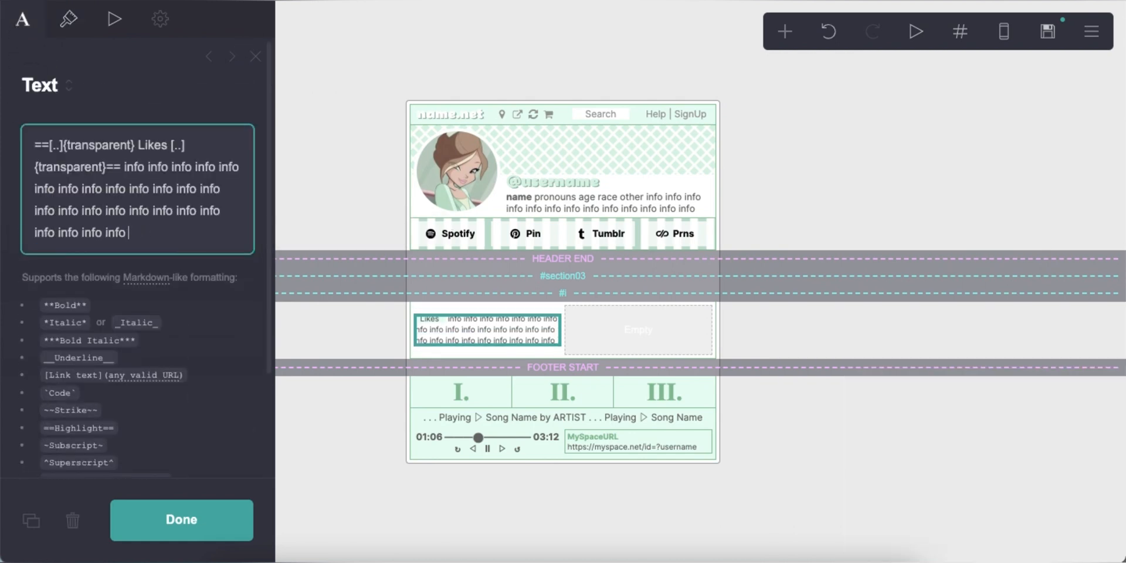
Step: Copy the whole Likes paragraph and paste a second copy below it after a blank line
key(super+a)
right_click(73, 167)
click(107, 292)
key(Right)
key(Return)
key(Return)
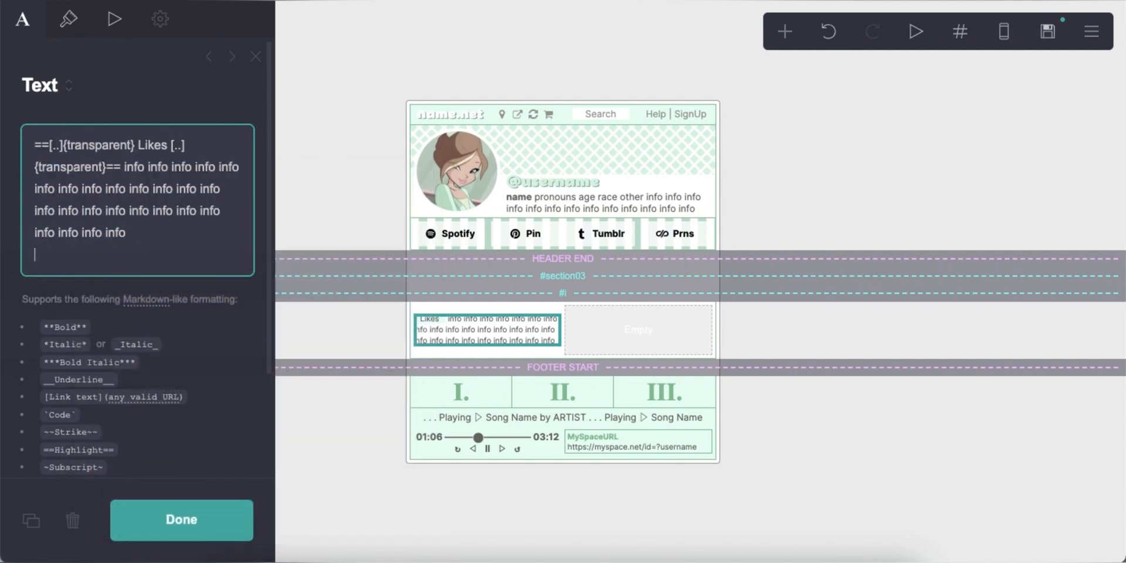
right_click(88, 275)
click(110, 386)
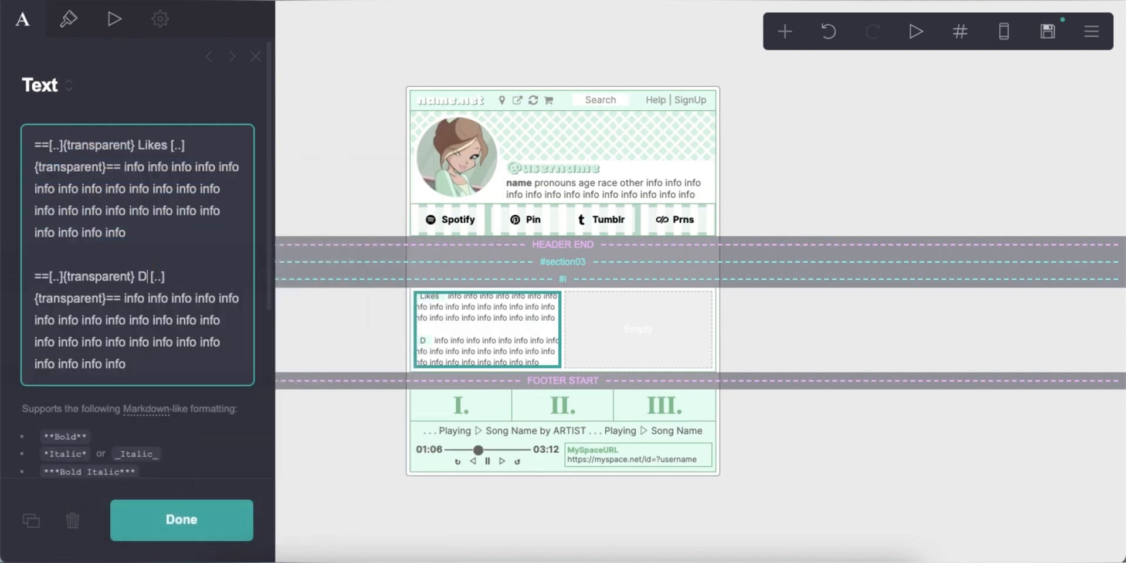
Step: Change the second paragraph's heading to "Dislikes", trim its last filler words and check the mobile view
text(islikes)
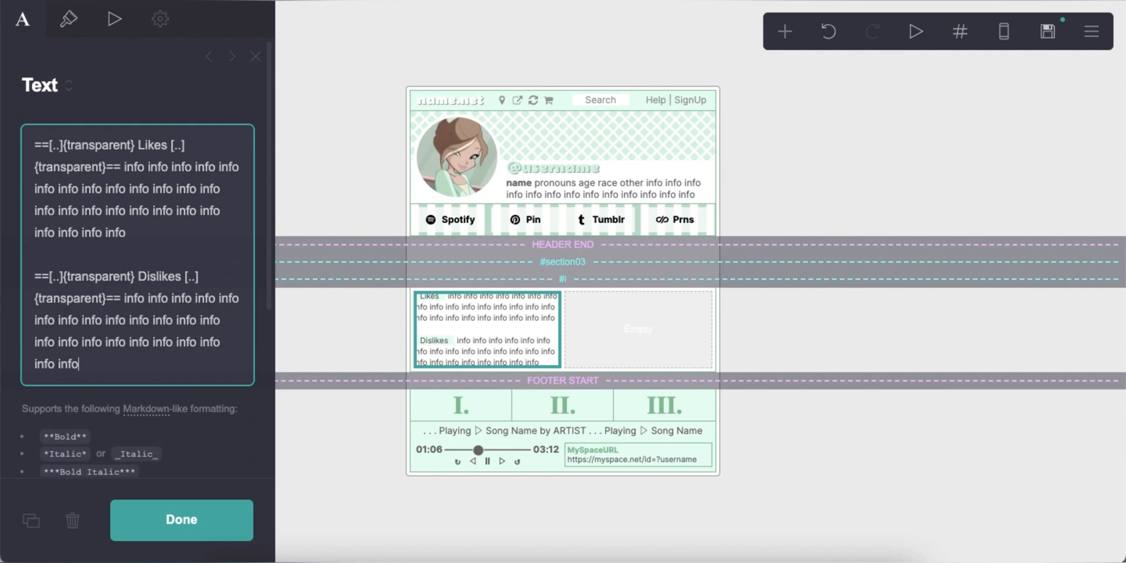
click(712, 340)
click(988, 42)
click(987, 40)
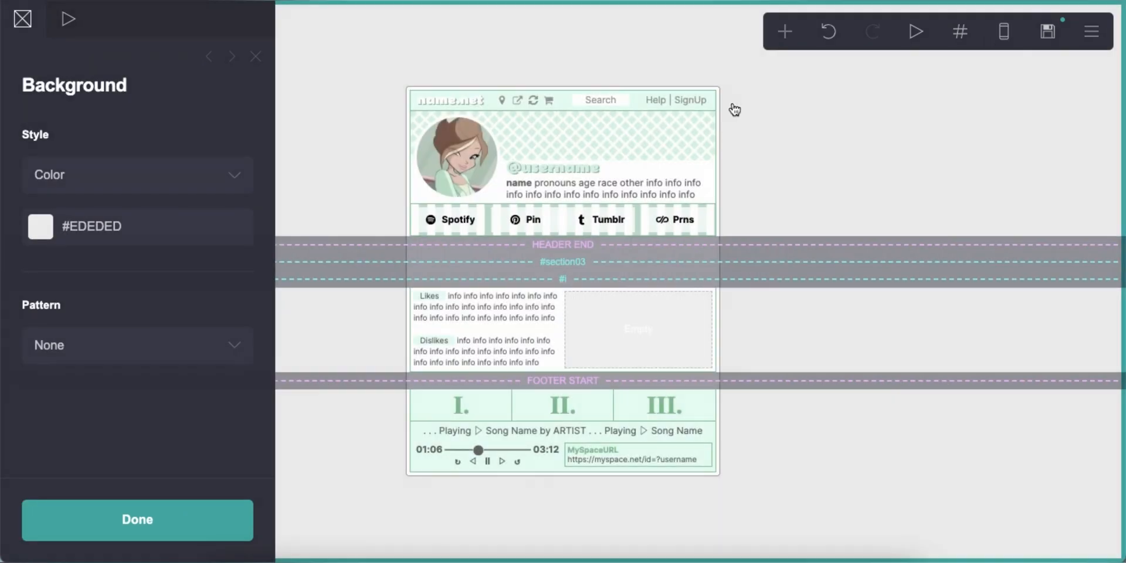
Step: Add an image in the empty column beside the Likes and Dislikes text and give it square corners
click(784, 31)
click(537, 130)
drag(612, 323, 616, 206)
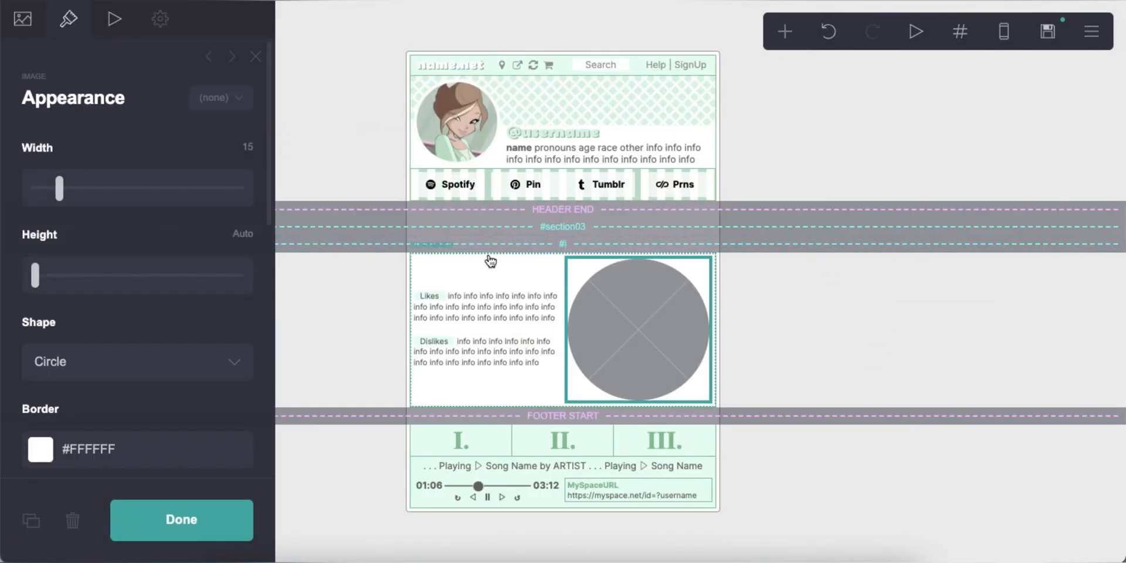
click(25, 22)
click(65, 28)
scroll(136, 299, down, 1)
click(100, 333)
click(161, 303)
Step: Load the picture of the white cartoon dog into the image beside the Likes and Dislikes text
scroll(146, 320, down, 6)
click(159, 164)
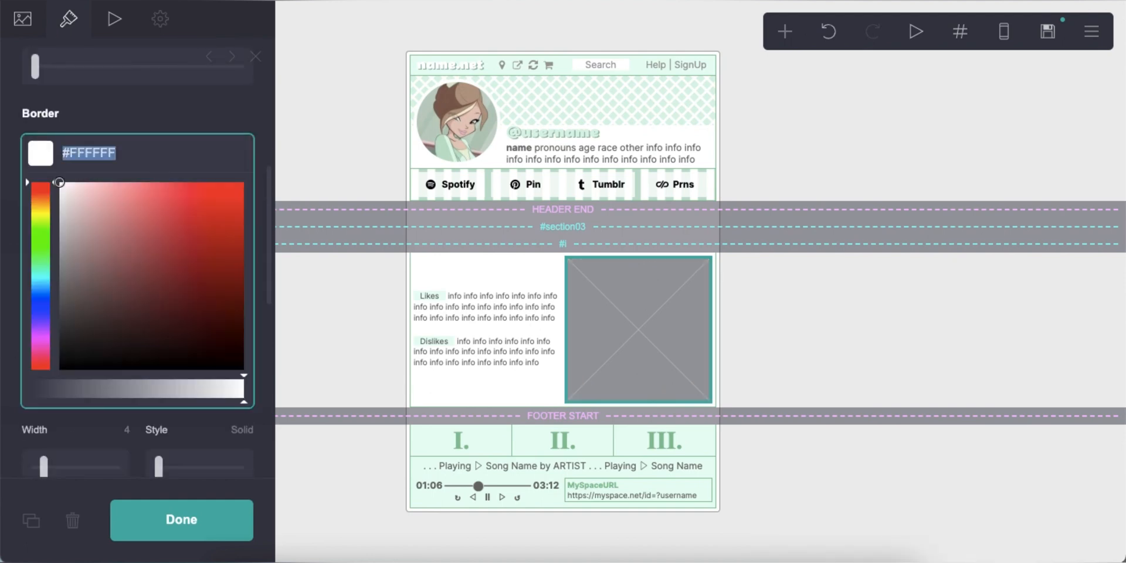
click(23, 20)
click(122, 194)
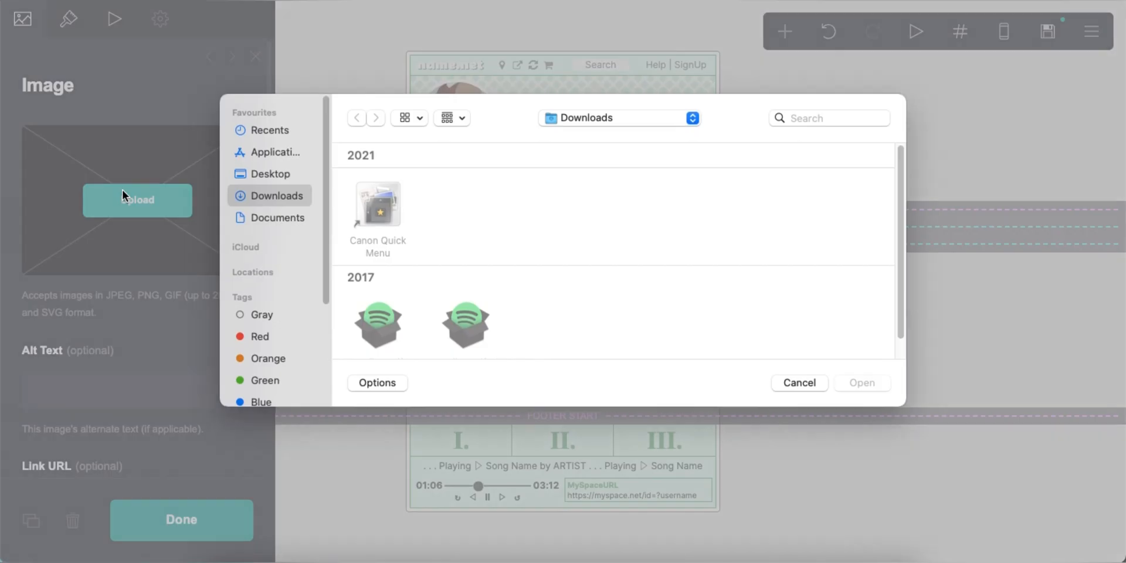
double_click(357, 223)
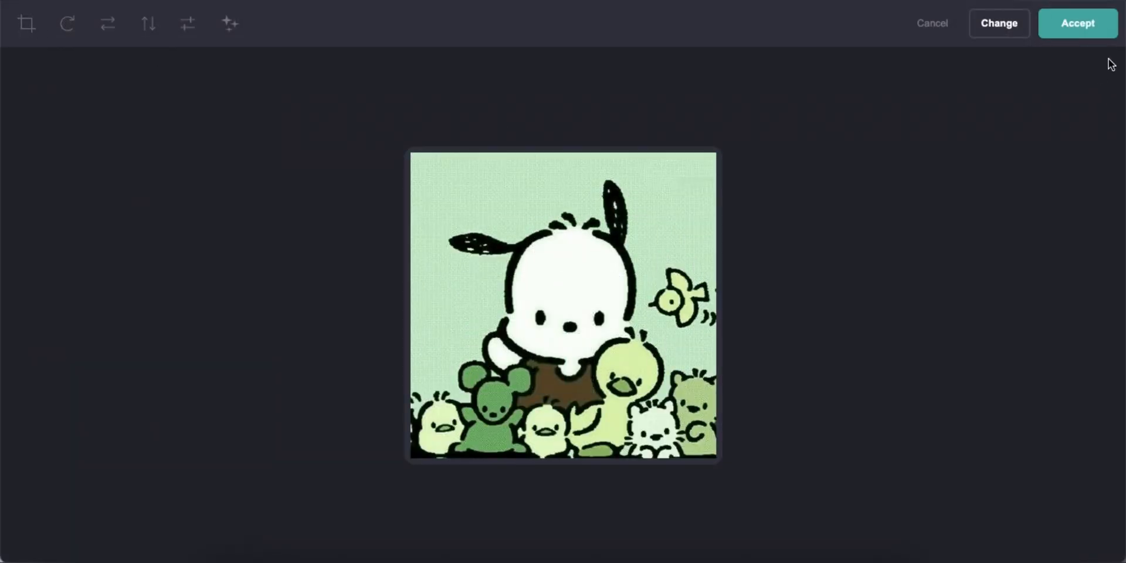
click(1077, 23)
Step: Set the dog picture's height to 6 and check the mobile view
click(68, 19)
key(Return)
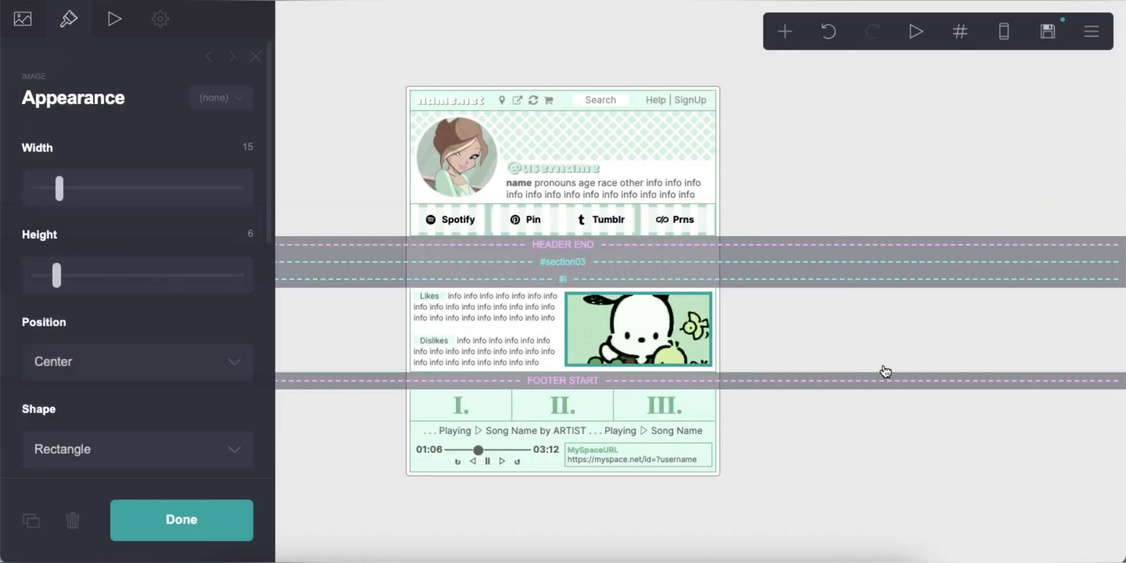
click(883, 371)
click(1002, 36)
click(1001, 36)
Step: Add a container between the Likes and Dislikes section and the footer start marker
click(783, 40)
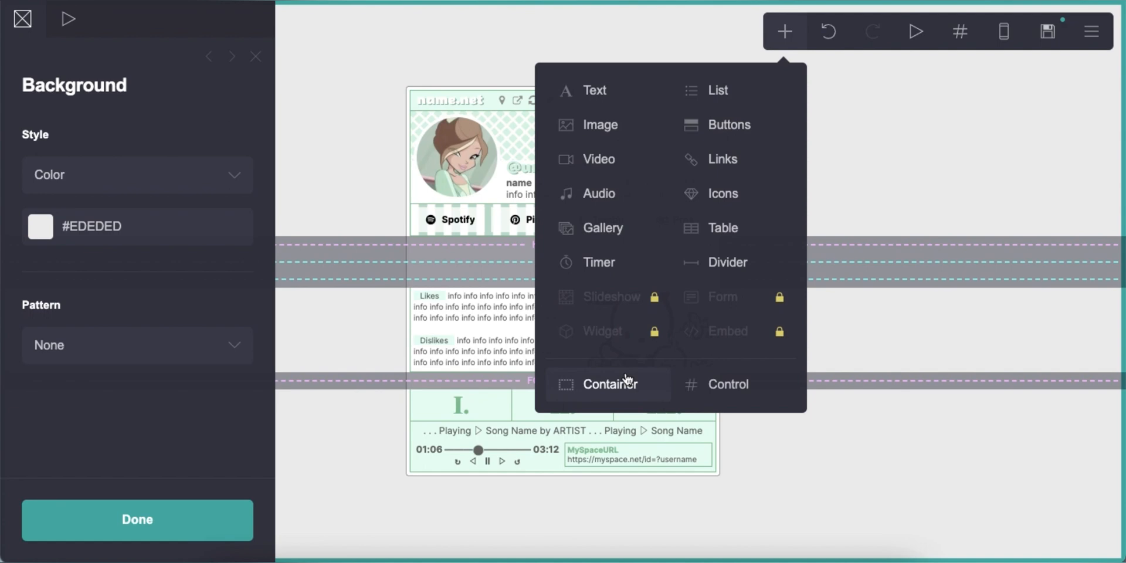
click(623, 382)
drag(490, 469, 439, 350)
Step: Give the new container a #C3DECF background with the Lines (Vertical) pattern
scroll(111, 308, down, 10)
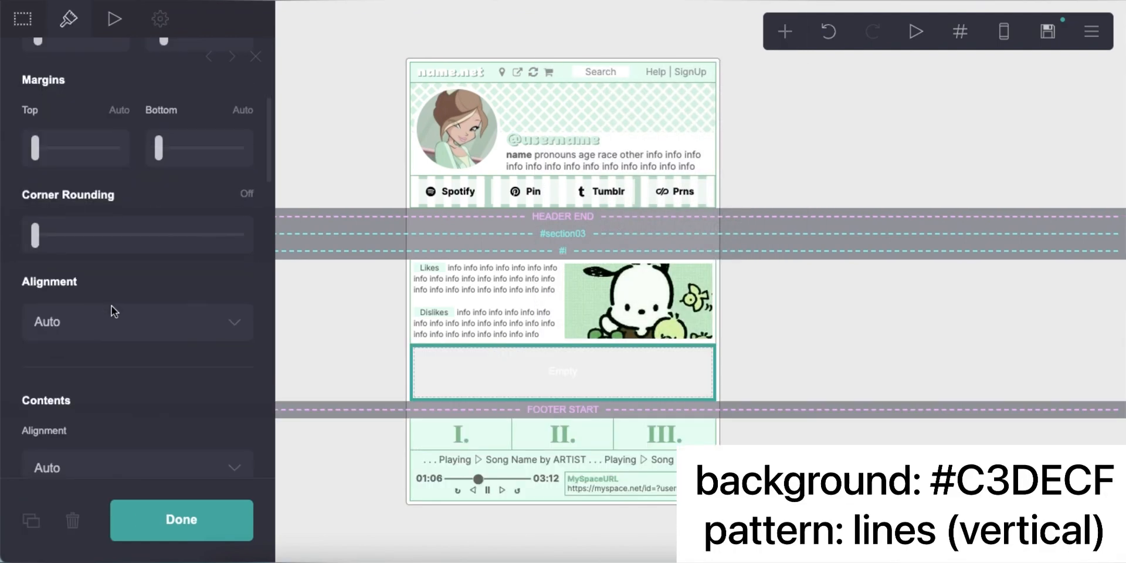
scroll(162, 225, up, 1)
click(162, 176)
text(C3DECF)
key(Return)
scroll(107, 270, down, 1)
click(107, 260)
scroll(135, 334, down, 10)
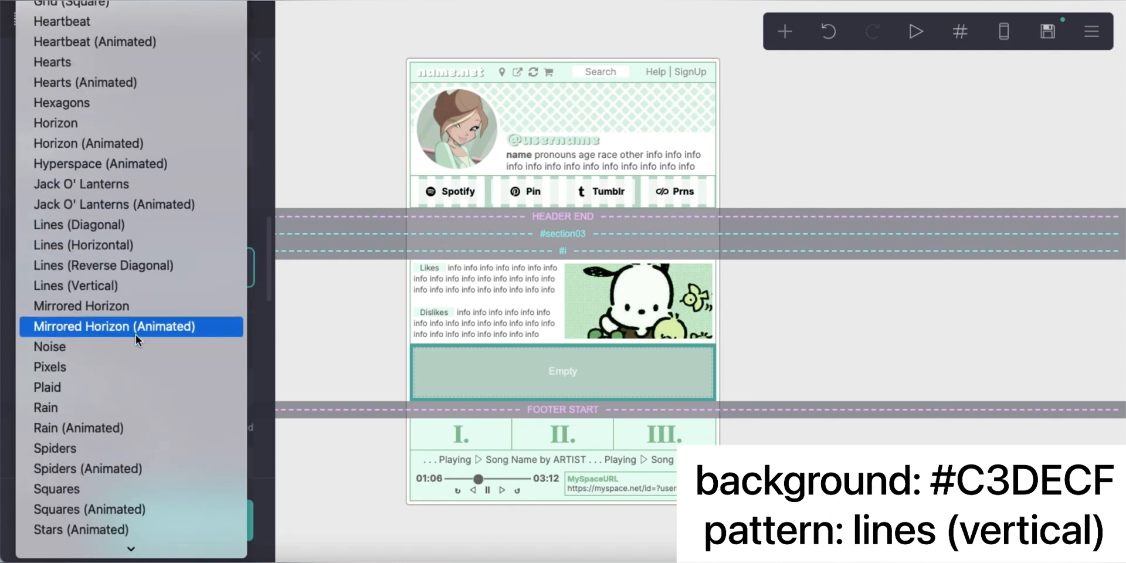
click(137, 285)
scroll(135, 317, down, 6)
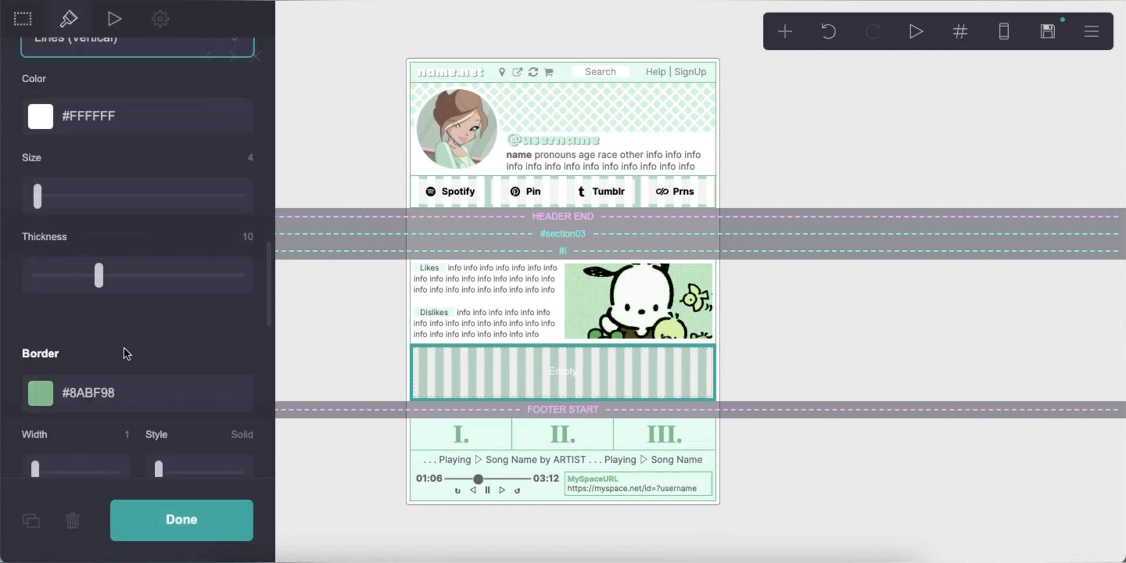
Step: Add a buttons element inside the striped container and set its style to Icon + Wide Label
click(785, 31)
click(730, 123)
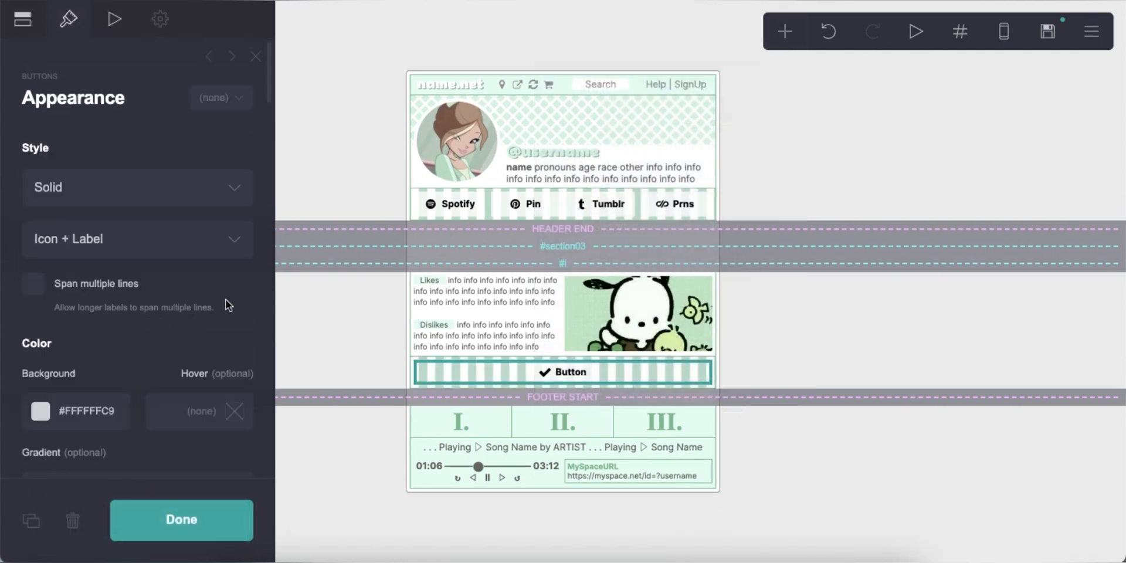
click(184, 240)
click(171, 272)
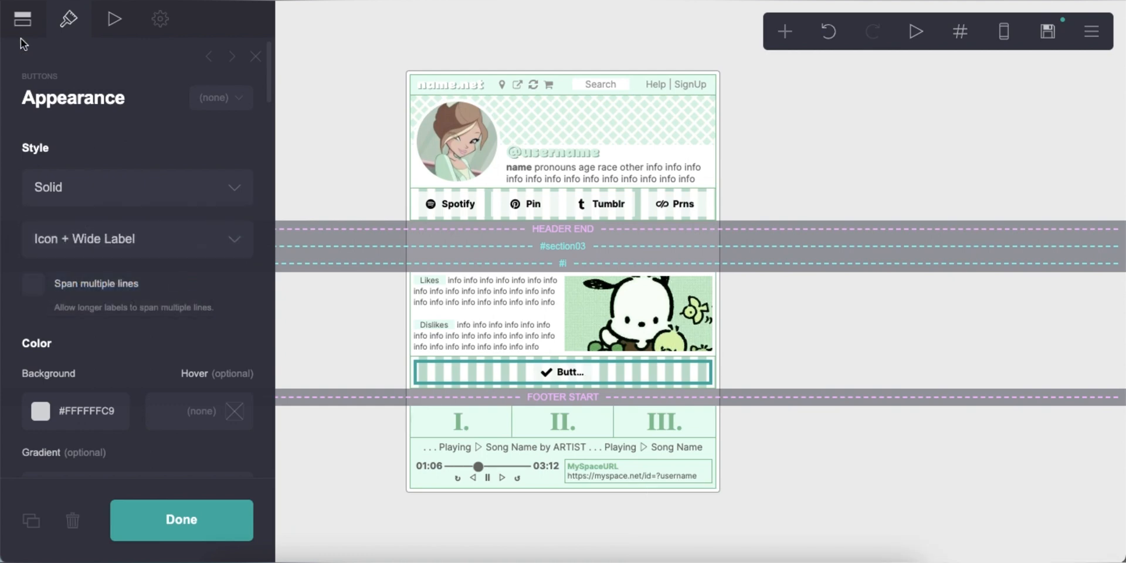
Step: Add a second button, label the first one "Go Away" and give it the Information icon
click(38, 76)
click(100, 210)
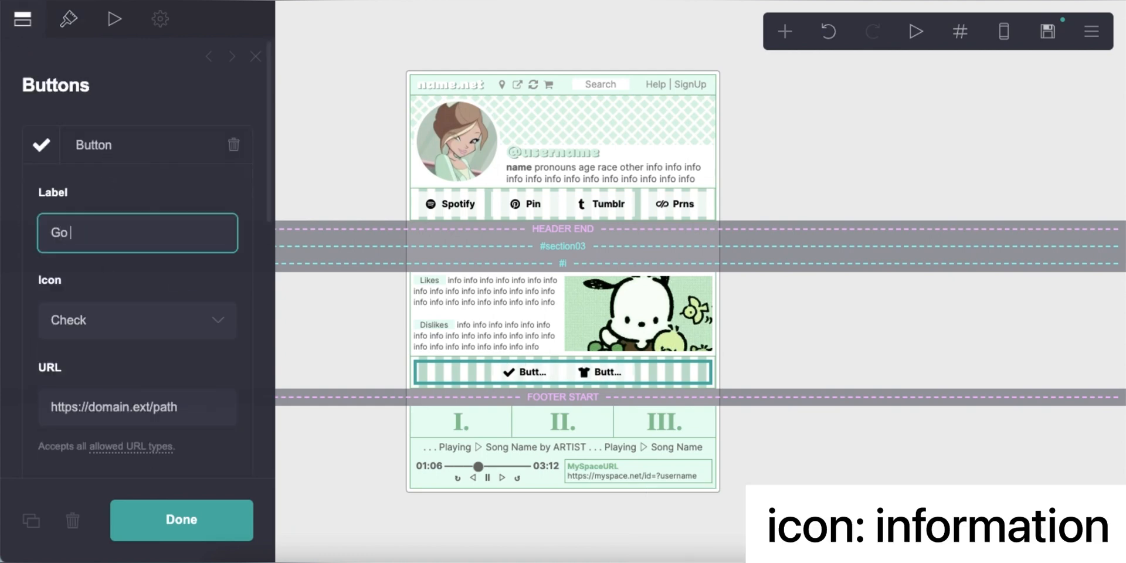
click(99, 330)
scroll(103, 335, down, 5)
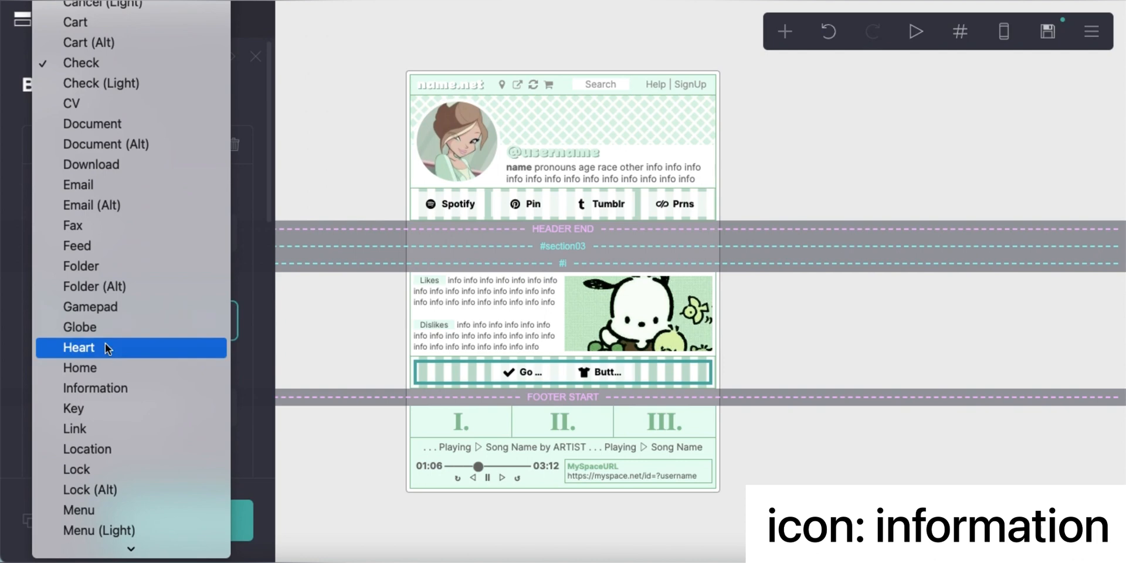
click(106, 371)
Step: Label the second button "To Know" and give it the Question icon
click(118, 199)
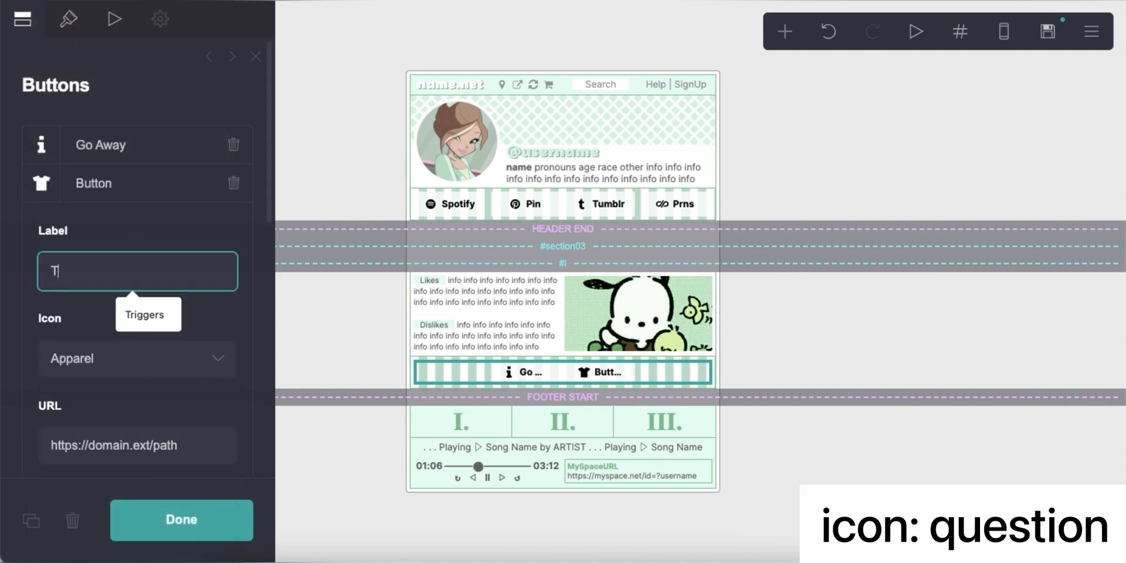
click(138, 374)
scroll(141, 364, down, 5)
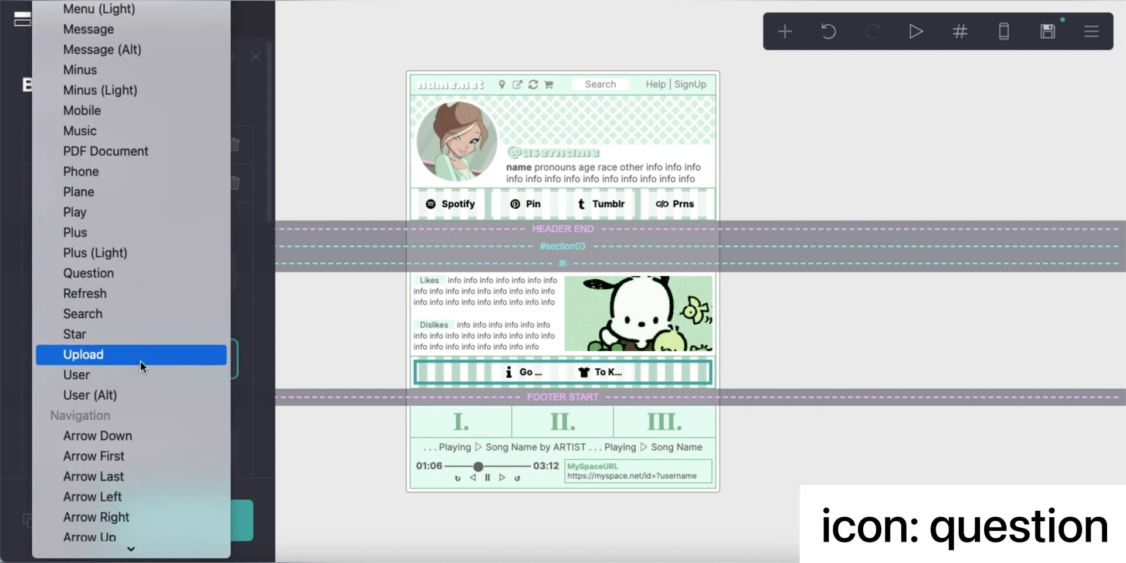
click(127, 270)
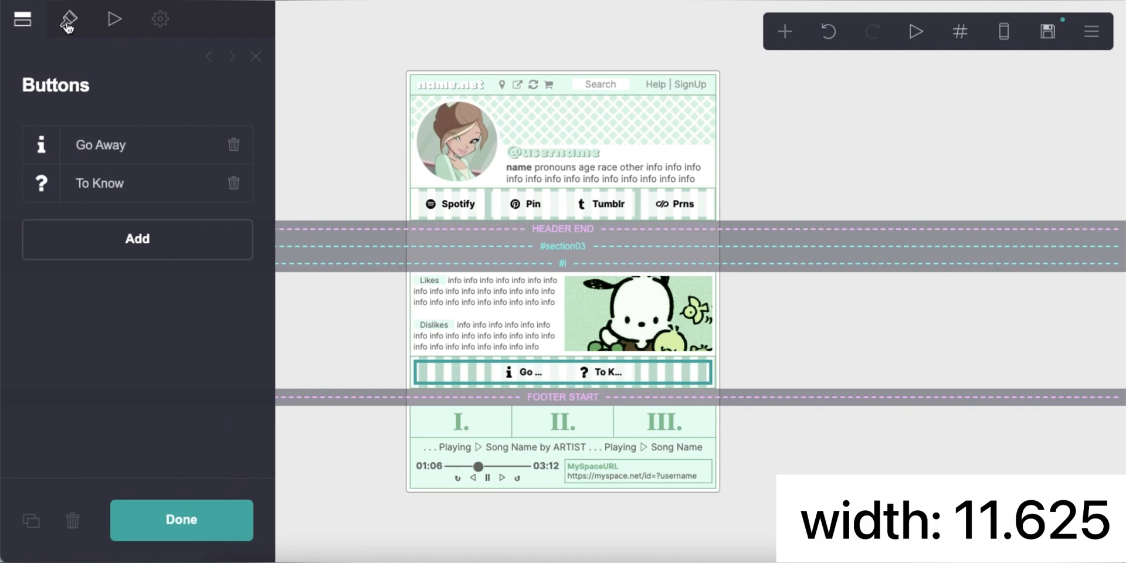
Step: Set the width of the Go Away and To Know buttons to 11.625 and check the mobile view
click(69, 18)
scroll(73, 319, down, 10)
scroll(235, 245, up, 2)
text(11.)
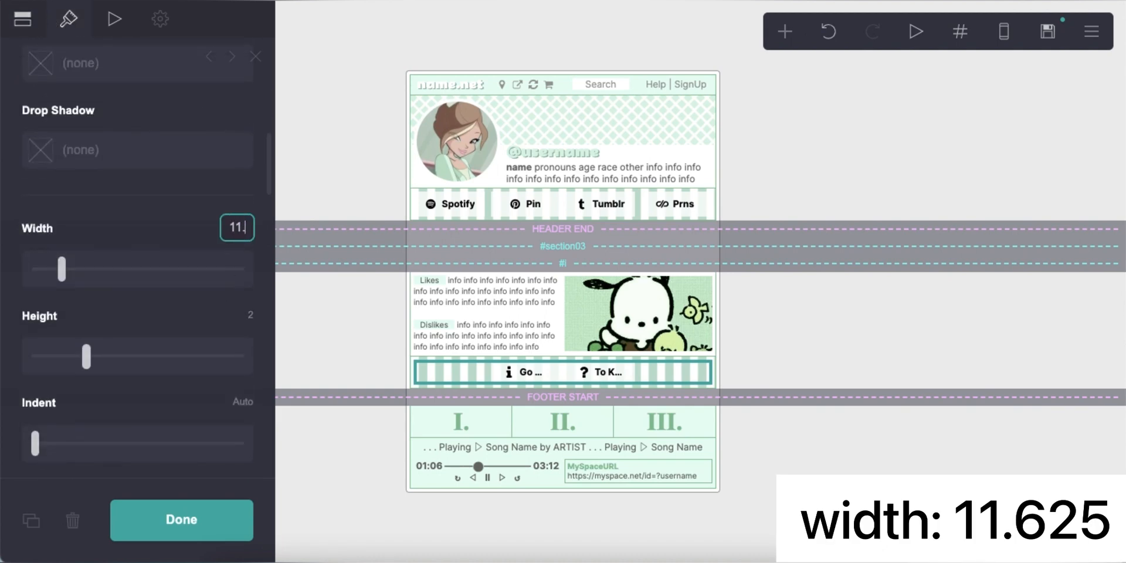
text(625)
key(Return)
scroll(222, 293, down, 4)
scroll(206, 334, up, 6)
scroll(172, 379, down, 2)
scroll(174, 378, down, 12)
scroll(199, 373, down, 3)
click(787, 369)
click(1003, 32)
Step: Add a container below the Go Away and To Know buttons and divide it into two 50% columns
click(784, 31)
click(587, 382)
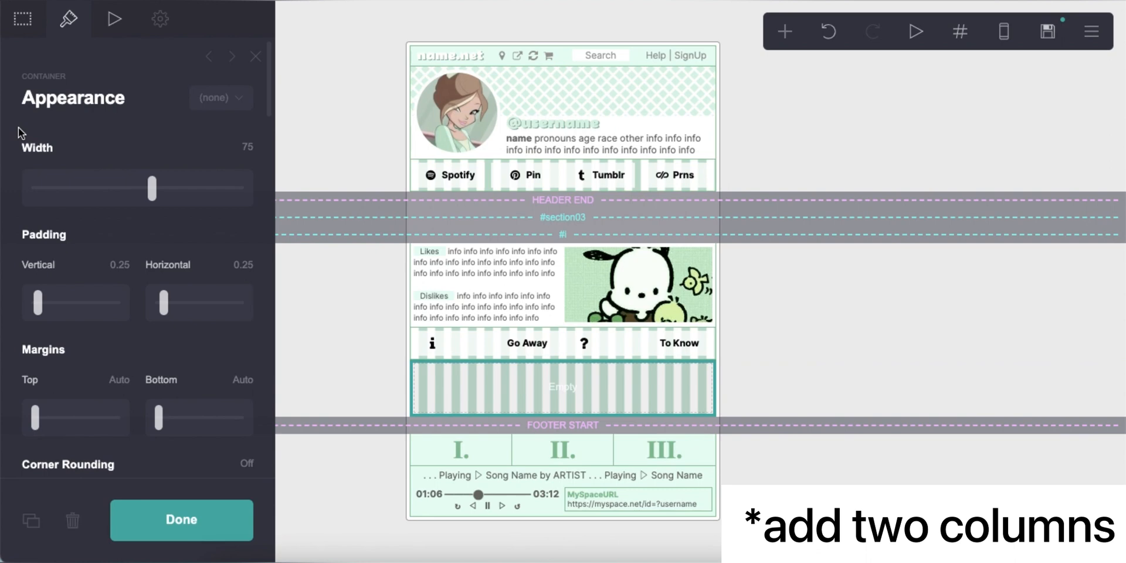
click(23, 18)
click(76, 174)
click(76, 195)
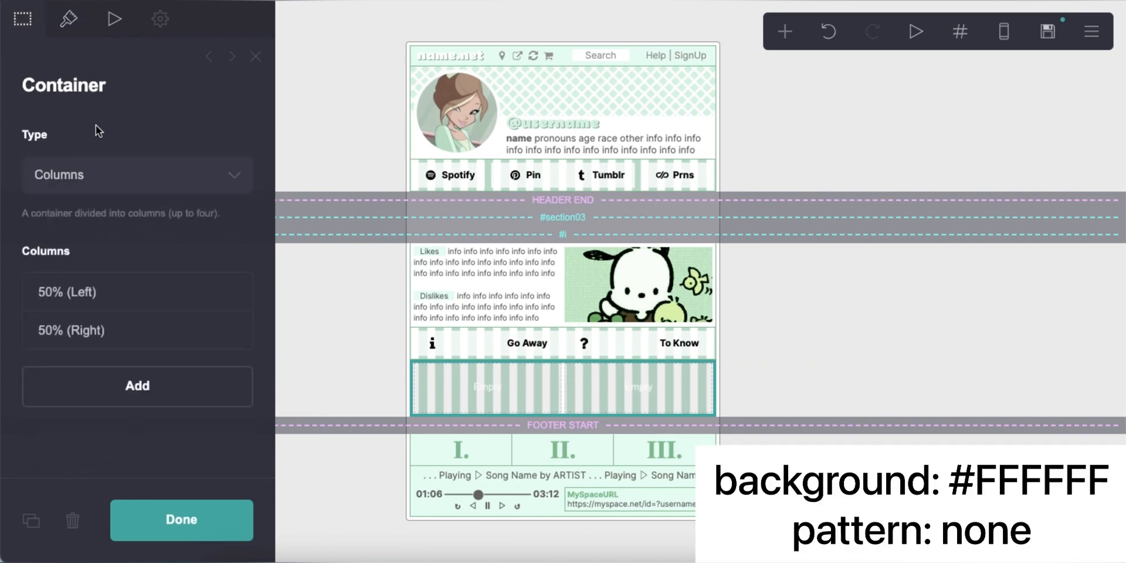
Step: Set the two-column container's background to #FFFFFF and its pattern to None
click(82, 27)
scroll(105, 298, down, 10)
click(97, 259)
drag(93, 289, 3, 245)
click(118, 165)
scroll(121, 326, down, 2)
click(121, 254)
scroll(121, 246, up, 8)
click(122, 20)
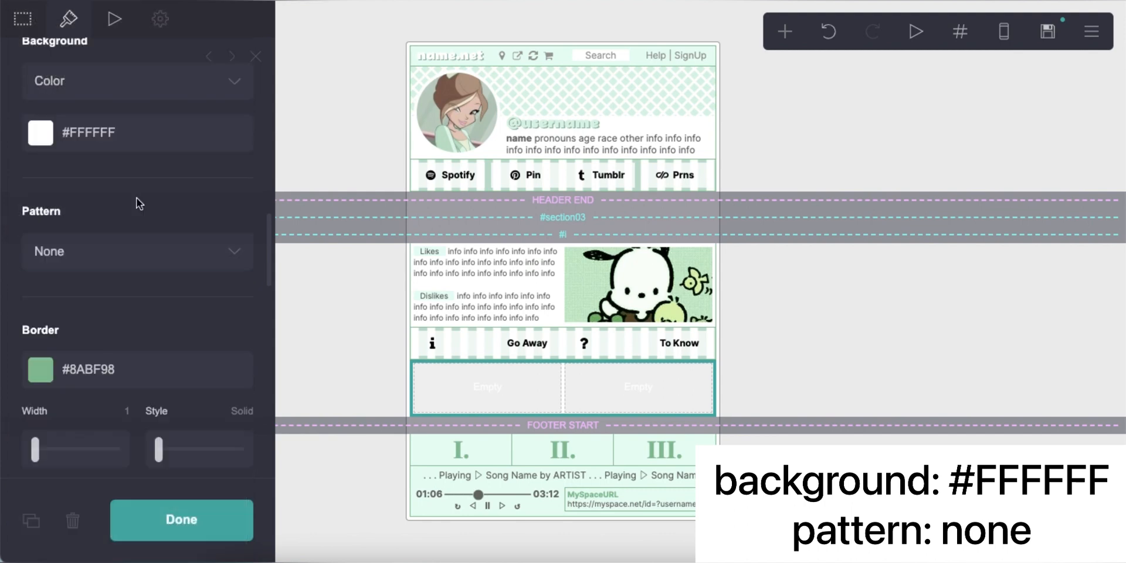
scroll(130, 297, down, 1)
Step: Add a table in the container's left column and replace its sample content with repeated "info" filler words, without headings
click(789, 34)
click(703, 226)
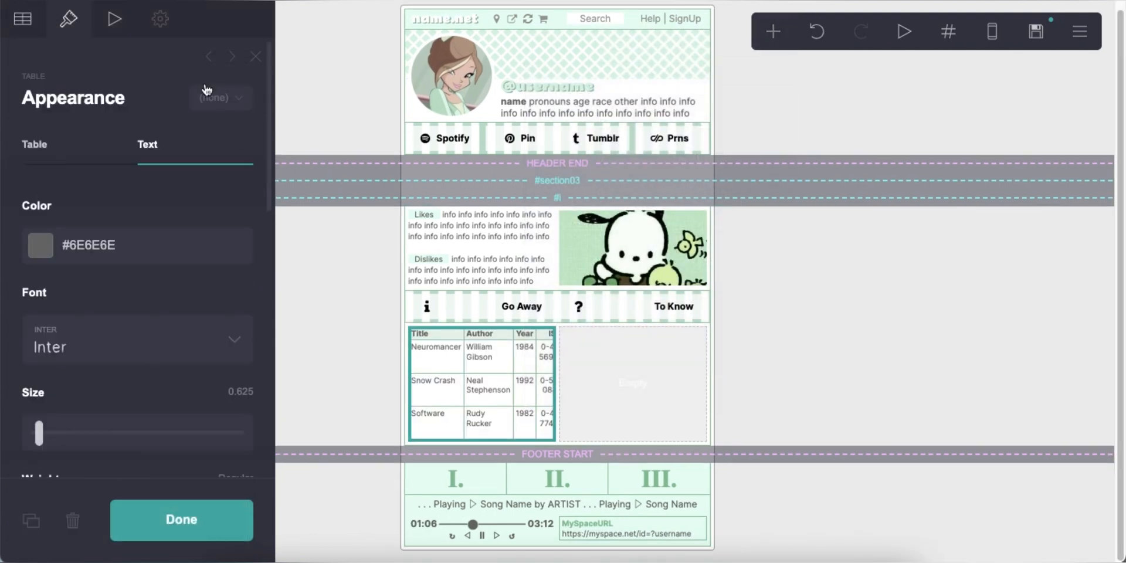
drag(73, 243, 3, 154)
key(BackSpace)
right_click(181, 354)
click(201, 424)
key(super+v)
key(super+v)
Step: End the table's text with a bold inspiration and credit note, preceded by extra "info" words to fill the last line
text(**ib iabiom, c)
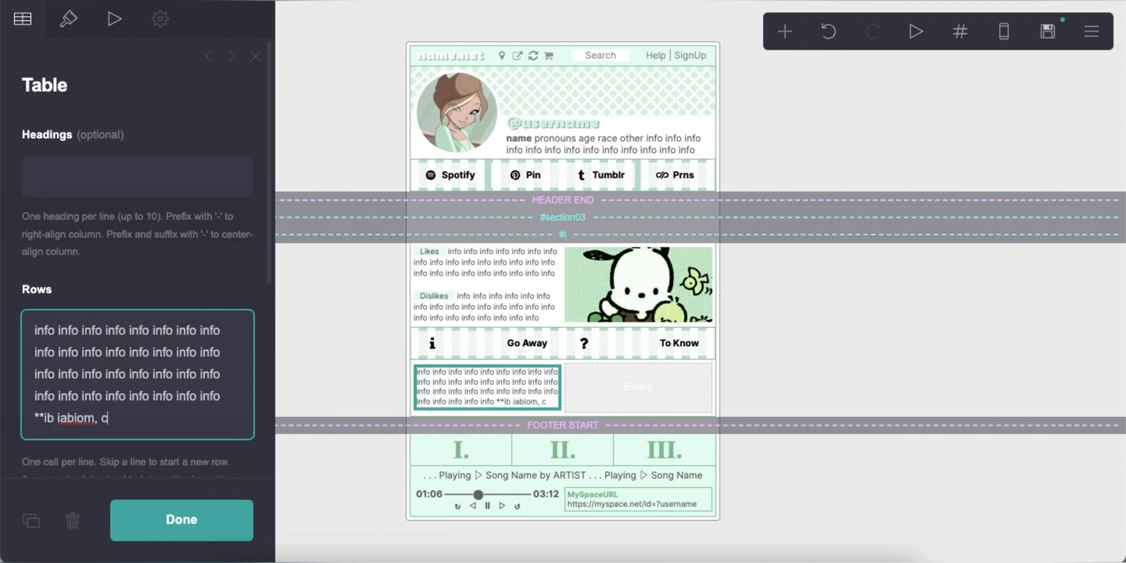
text(redit i3shiras)
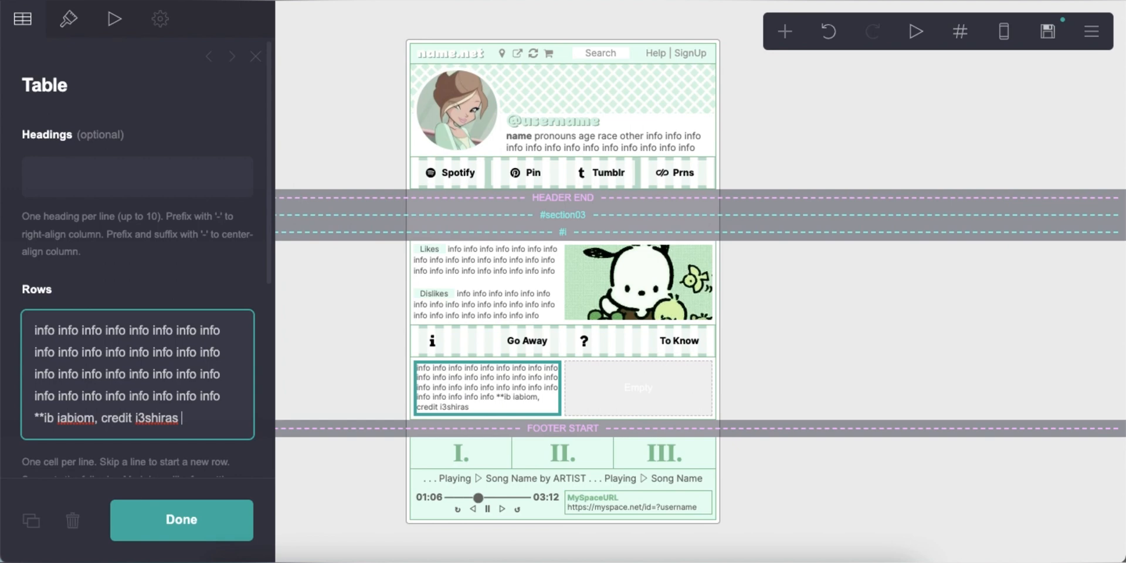
text(info i)
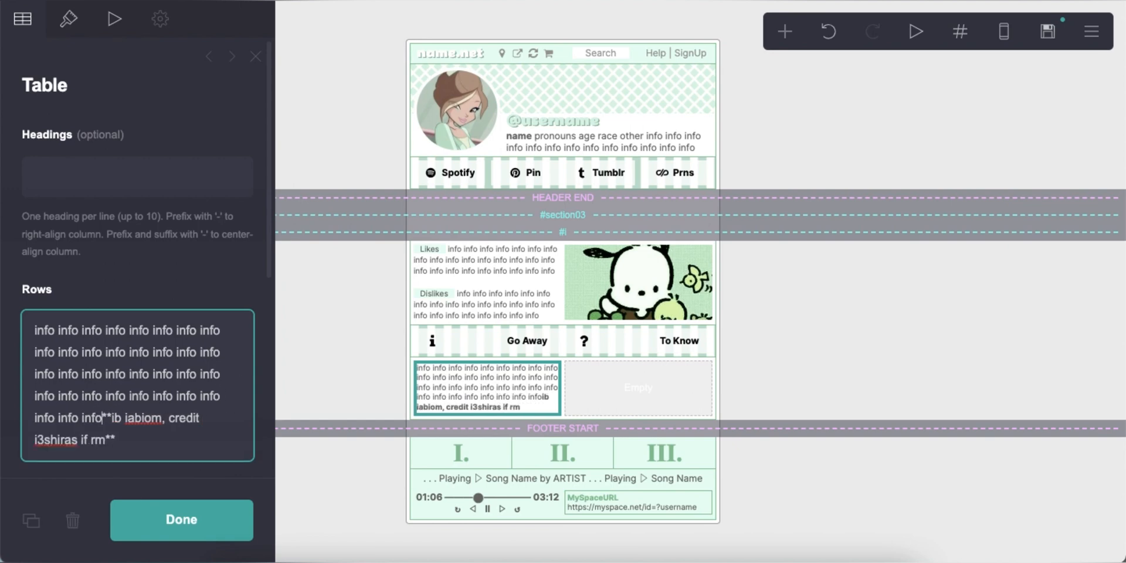
text(nfo)
click(874, 373)
Step: Set the filler table's border color to #6E6E6E and review its text settings
click(503, 405)
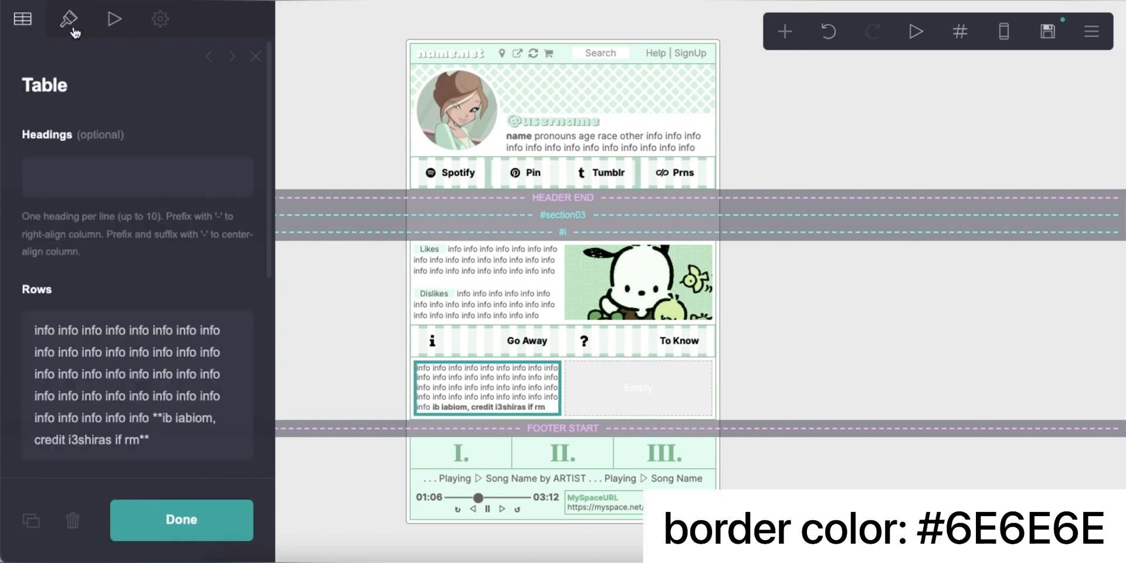
click(69, 24)
scroll(149, 293, down, 1)
click(161, 389)
text(6E6E6E)
scroll(171, 382, down, 10)
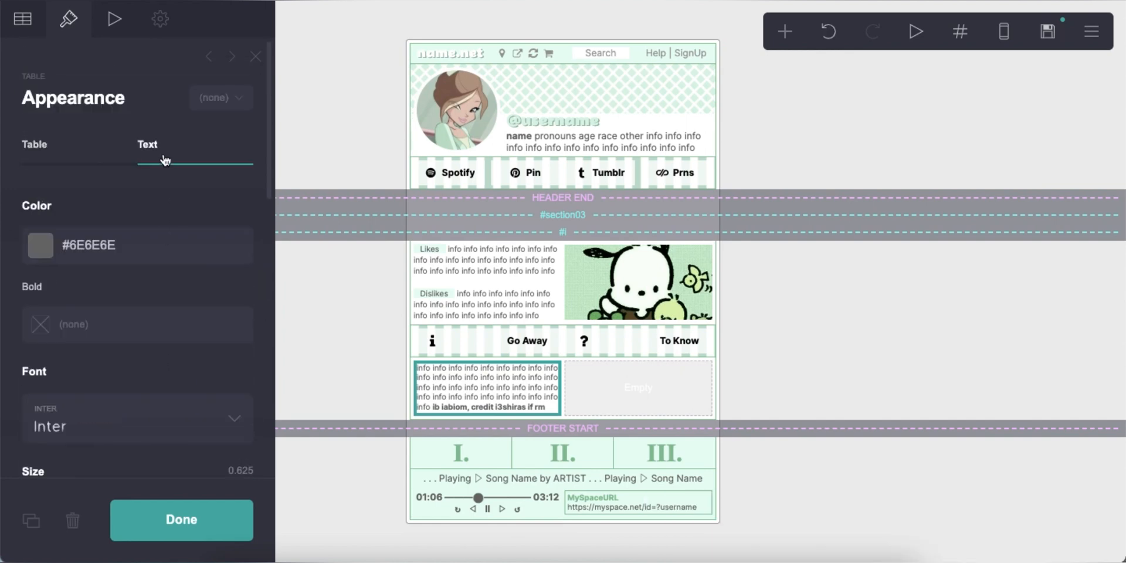
scroll(179, 325, down, 13)
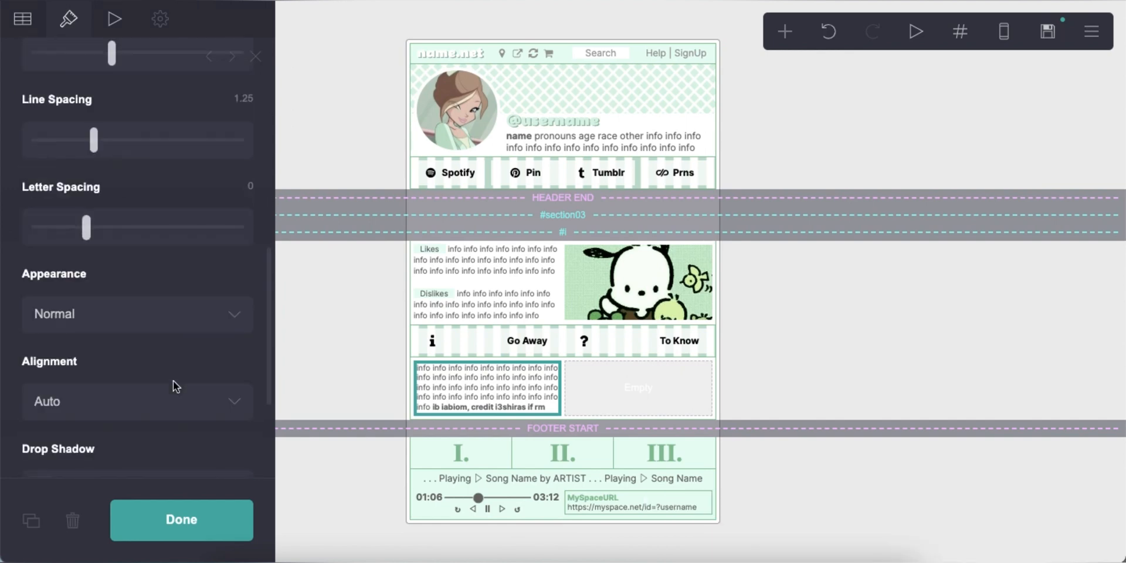
Step: Duplicate the table into the empty right column, replace its bold credit note with "info" filler and check the mobile view
click(31, 520)
drag(481, 434, 633, 382)
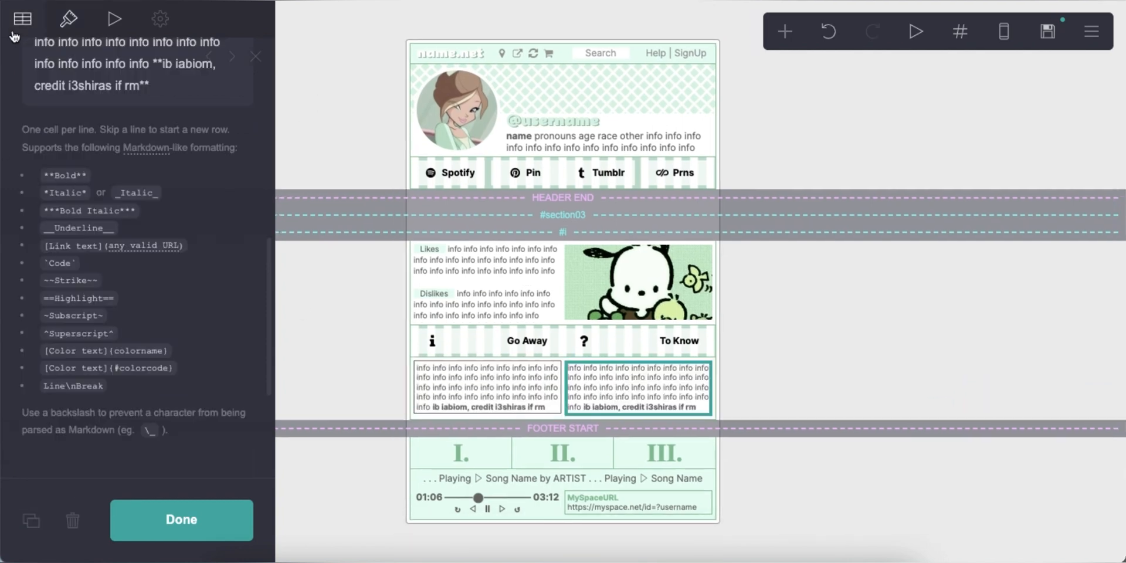
scroll(110, 239, up, 10)
drag(157, 341, 235, 368)
text(info info i)
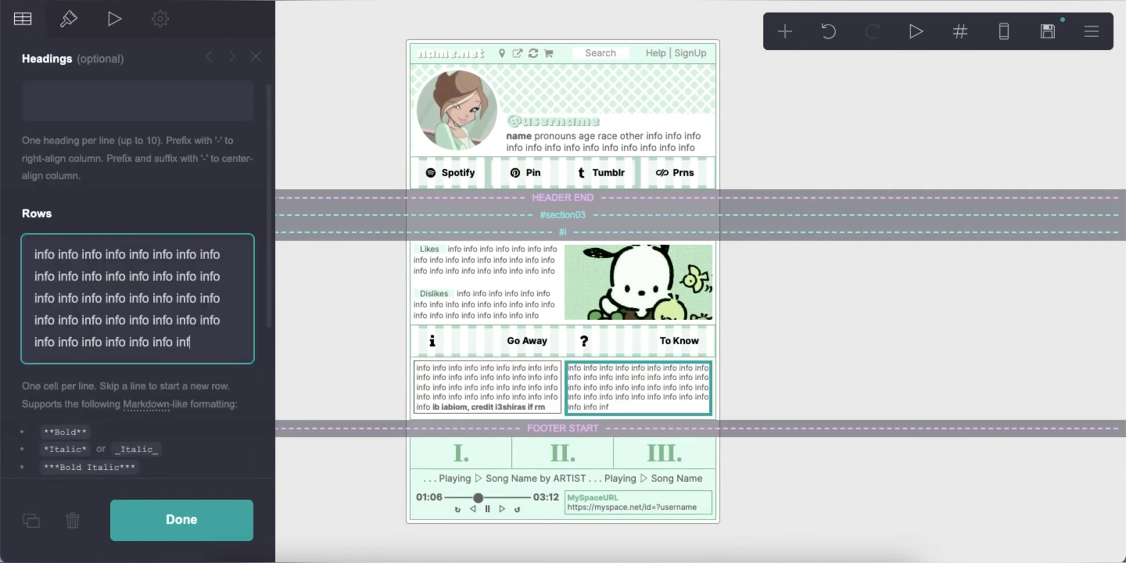
text(nfo info info info)
click(884, 385)
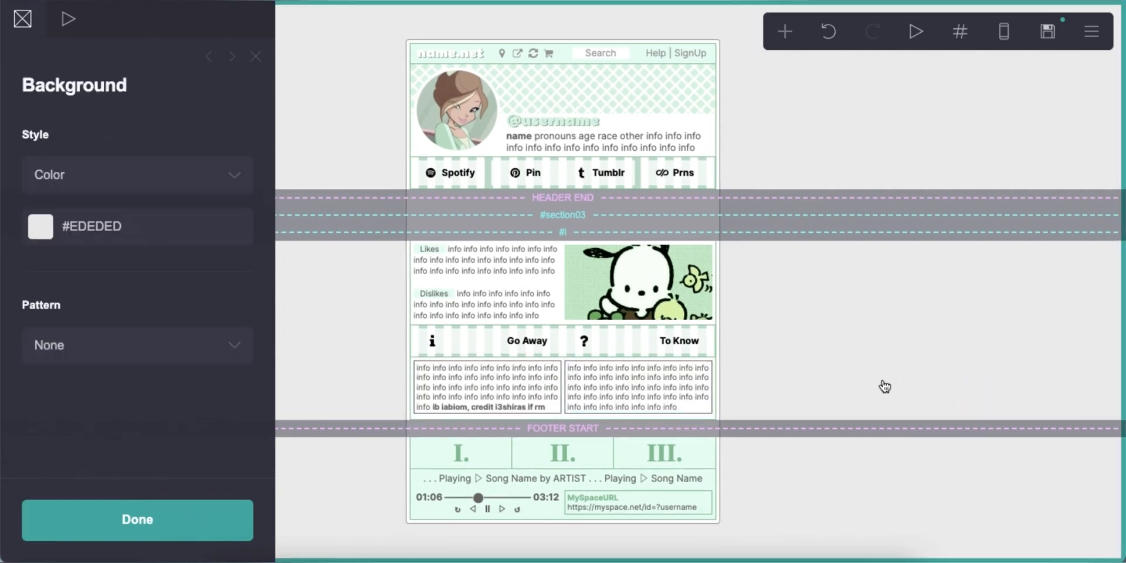
click(1003, 32)
click(1003, 33)
Step: Add a section break just above the footer start marker and name it "ii"
click(785, 31)
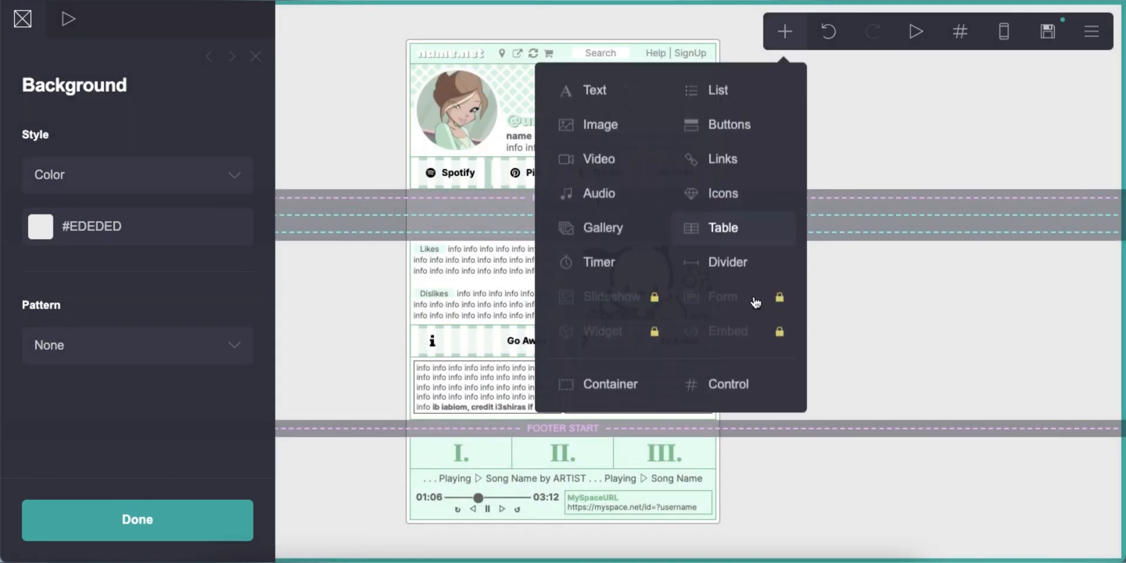
click(727, 385)
drag(532, 506, 519, 420)
scroll(187, 361, down, 2)
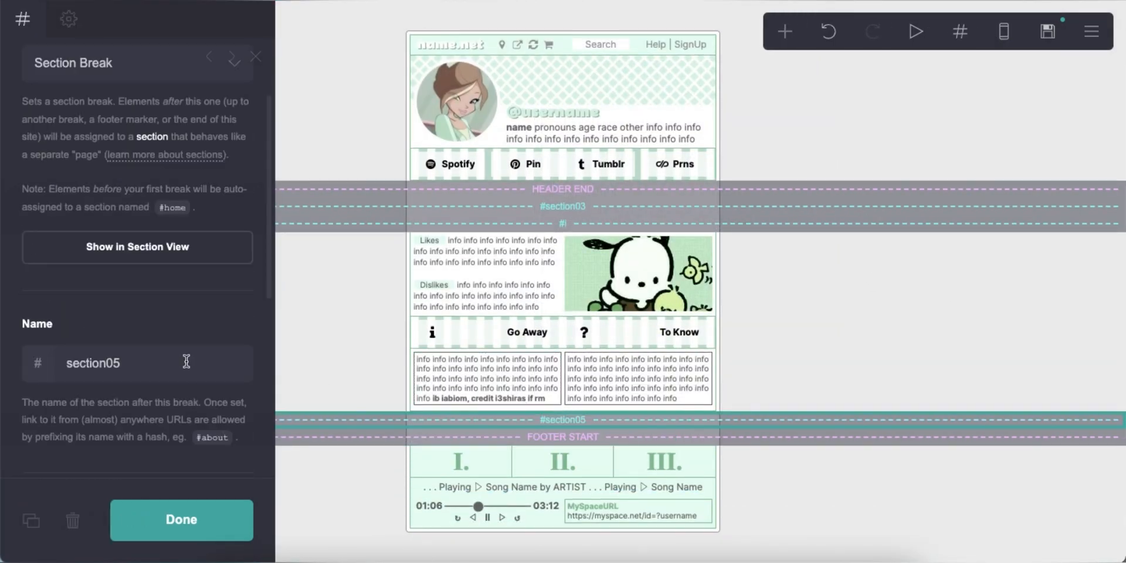
Step: Add a two-column container under the ii section break and set its contents spacing to Auto
click(785, 31)
click(610, 382)
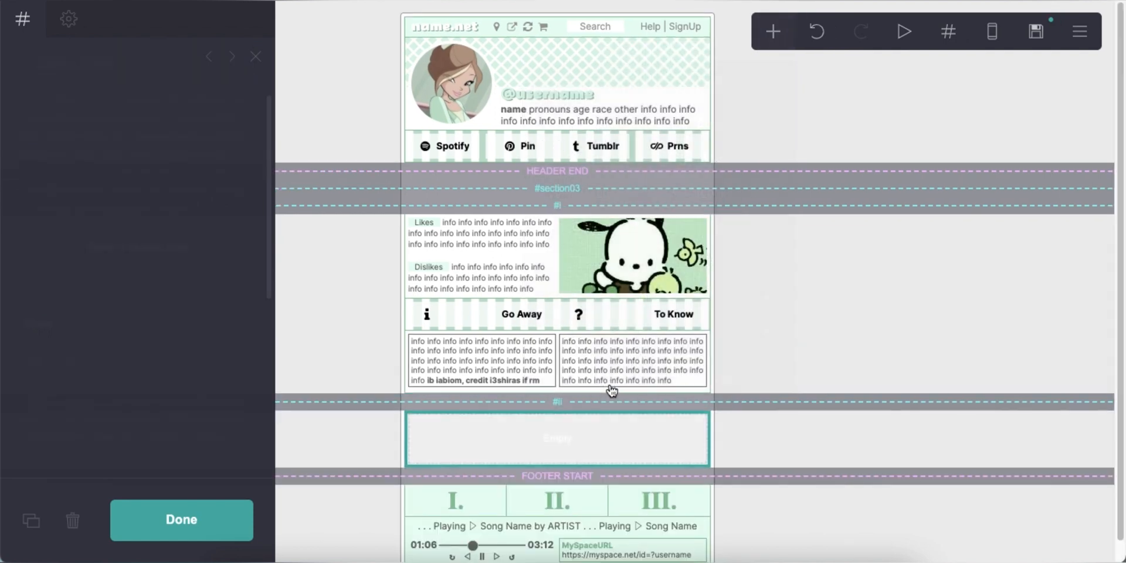
click(22, 18)
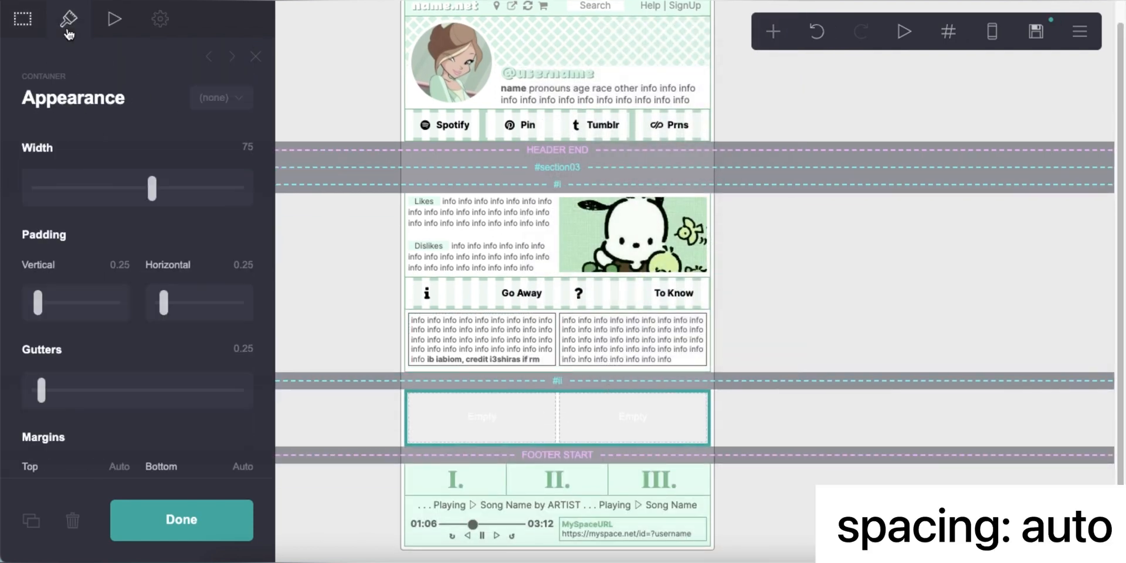
scroll(120, 309, down, 5)
scroll(129, 312, down, 2)
drag(47, 316, 26, 318)
scroll(150, 354, down, 5)
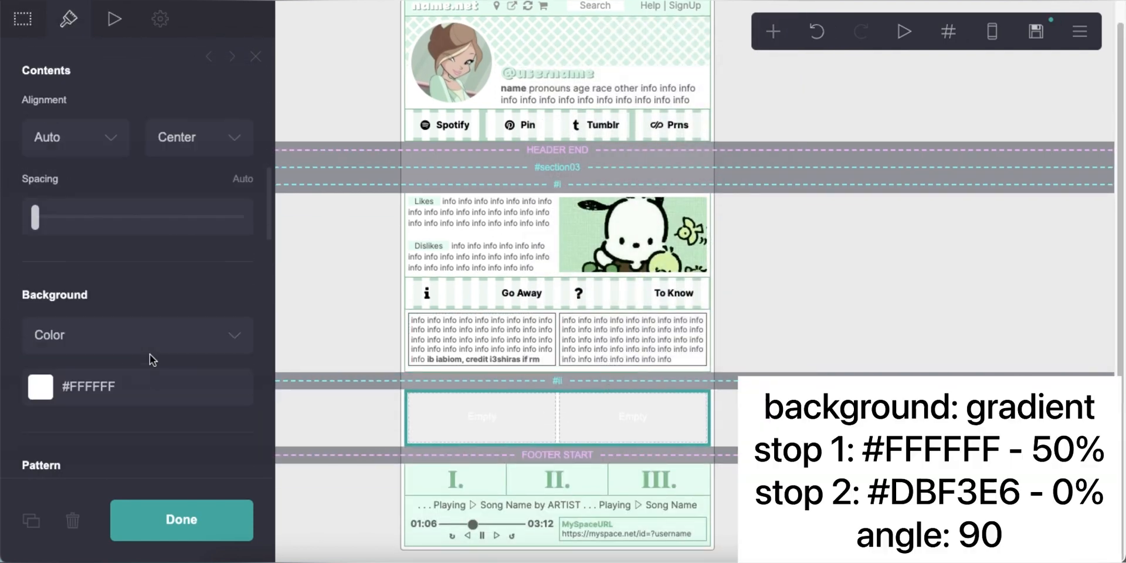
Step: Give the section ii container a gradient background with #FFFFFF at 50%, #DBF3E6 at 0% and a 90° angle
click(112, 224)
click(107, 241)
click(133, 365)
text(DBF3E6)
key(Return)
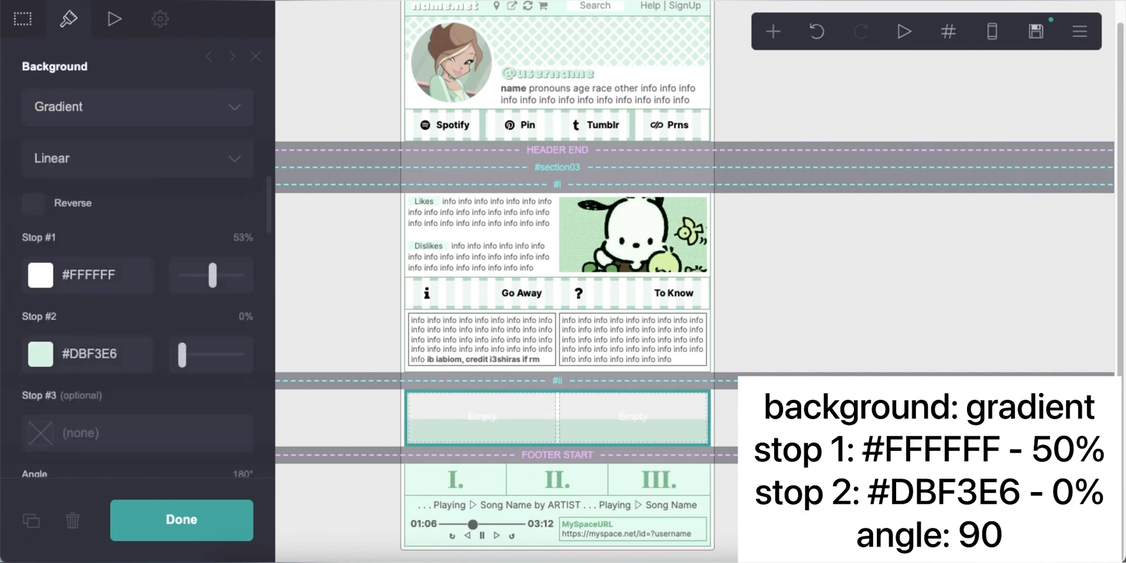
scroll(168, 342, down, 2)
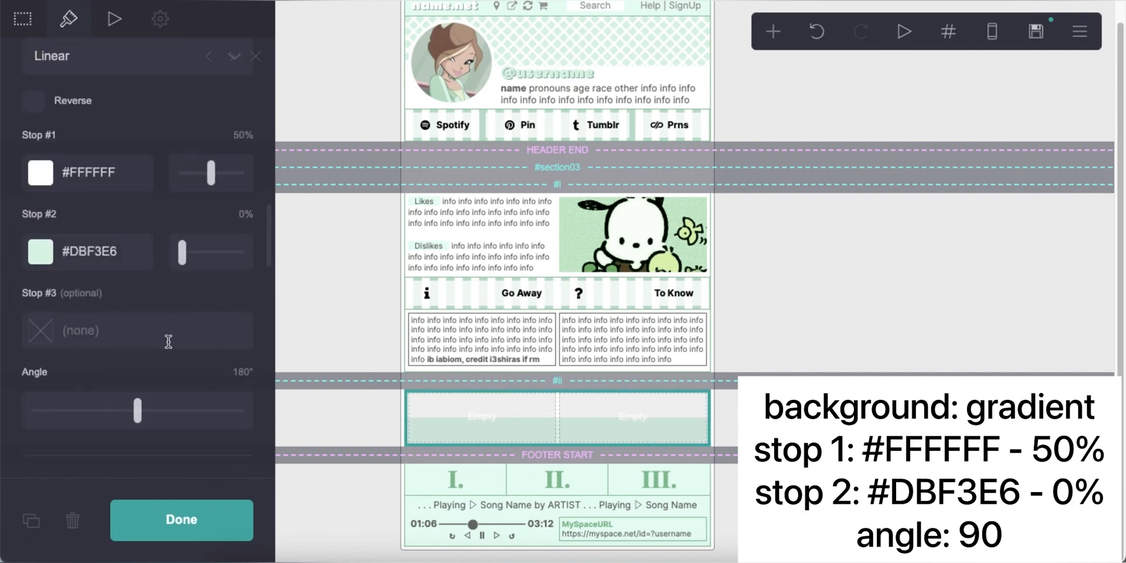
click(235, 346)
text(90)
key(Return)
scroll(141, 380, down, 2)
Step: Add the text "What did you think about this video?" to the container's left column and adjust its appearance
click(773, 31)
click(584, 95)
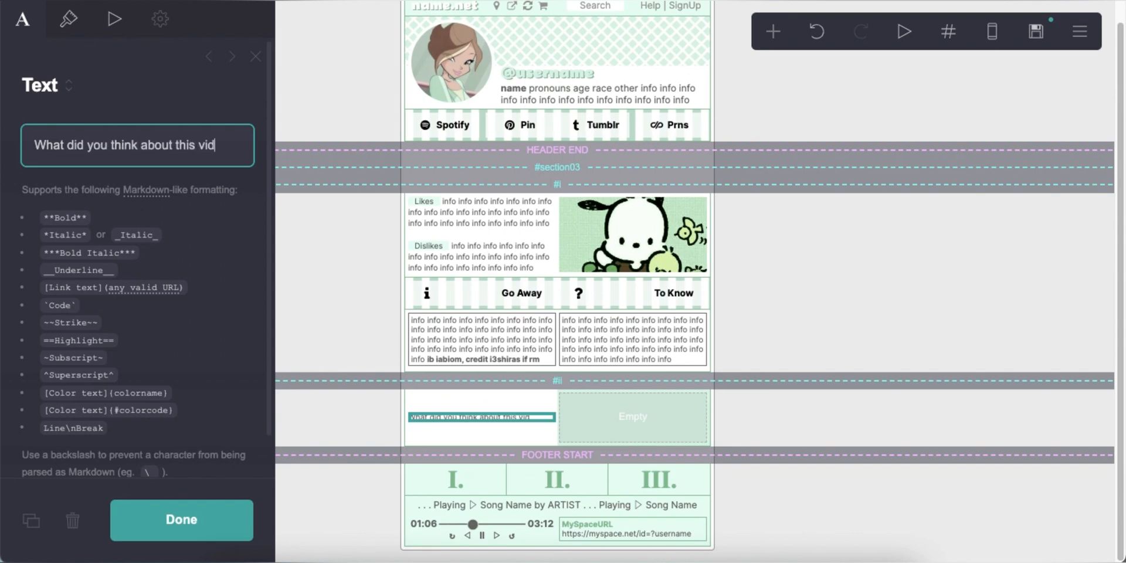
click(69, 19)
scroll(176, 293, down, 5)
click(169, 317)
scroll(170, 376, down, 8)
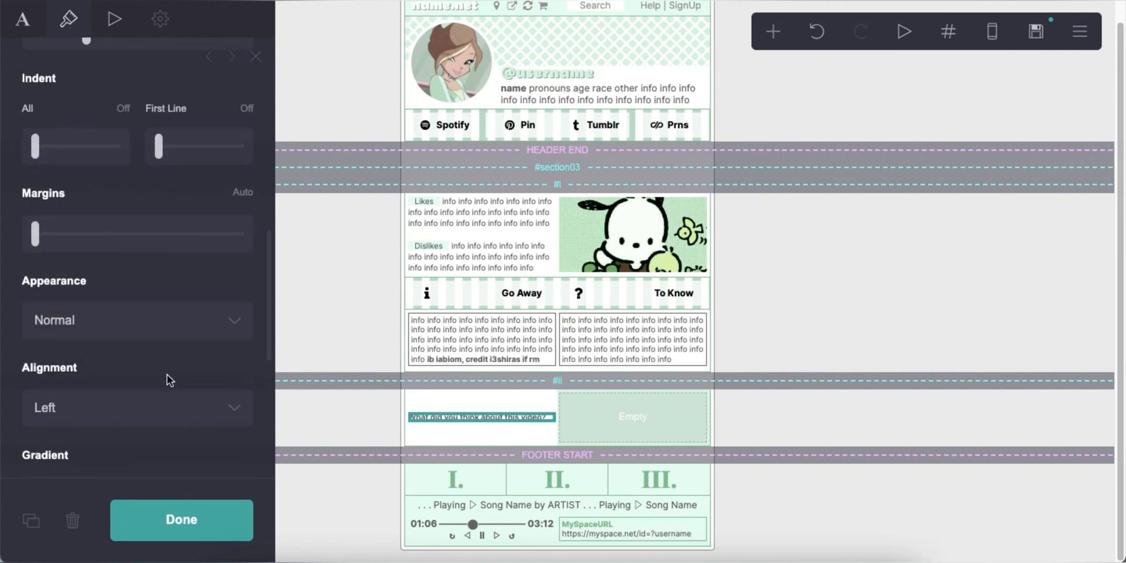
click(771, 37)
click(580, 161)
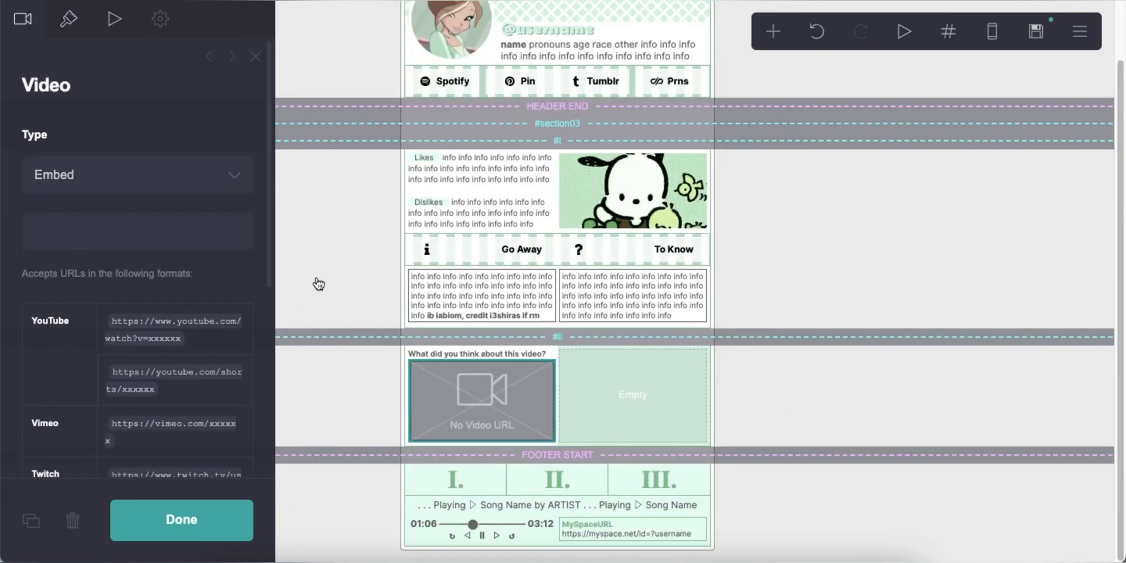
click(367, 561)
drag(234, 191, 51, 190)
right_click(137, 190)
click(163, 211)
click(38, 232)
right_click(61, 224)
click(92, 339)
Step: Add the text "Please Tell Us Why?" below the video
click(772, 31)
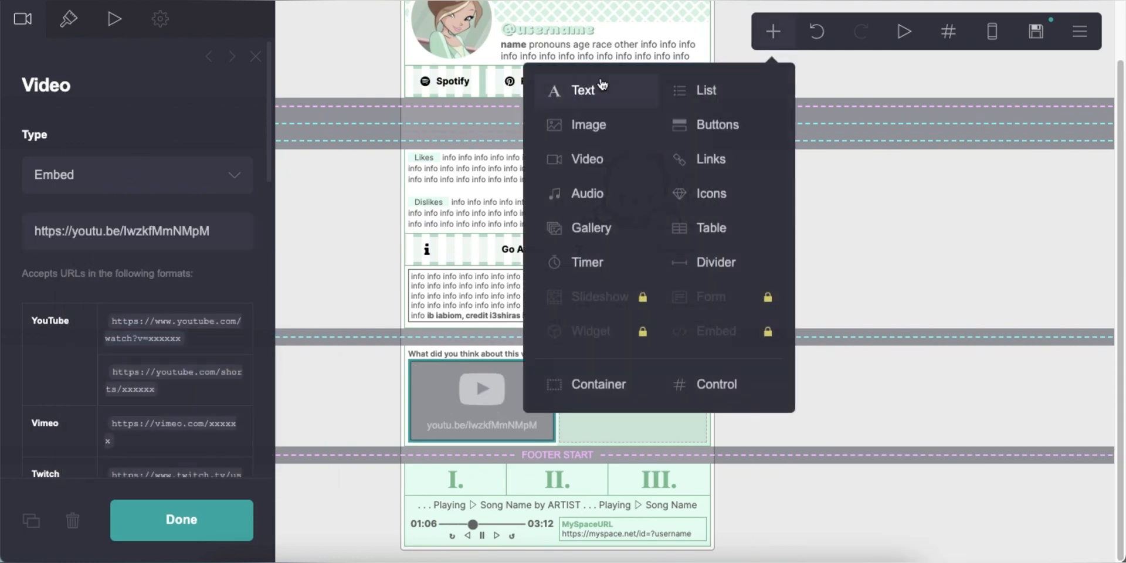
click(609, 88)
click(22, 25)
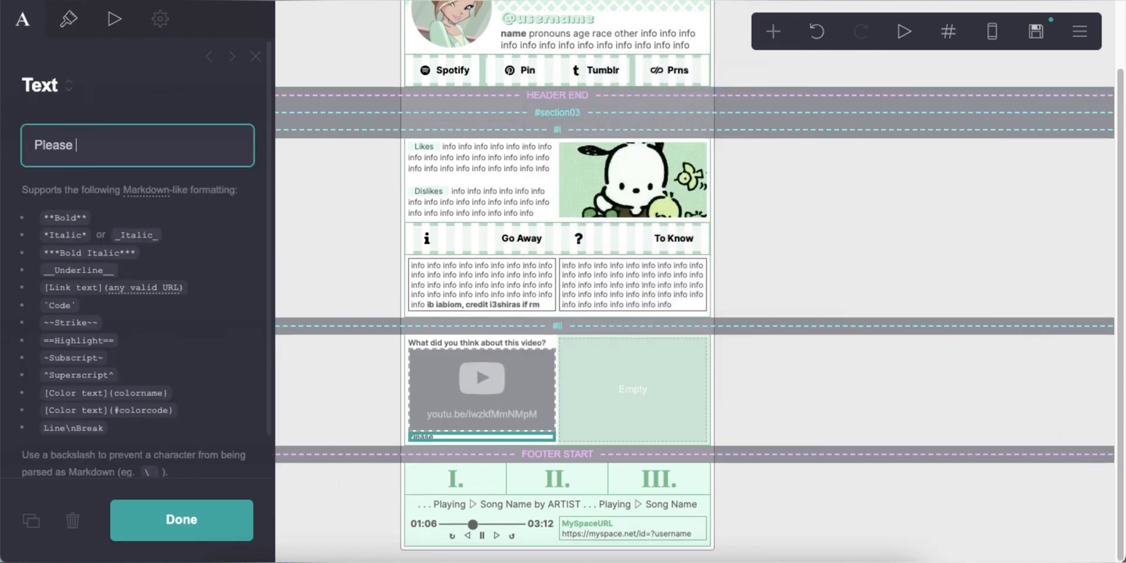
Step: Add a table below "Please Tell Us Why?", clear its headings and replace the sample rows with a ✓ copied from the notes
click(771, 34)
click(678, 291)
drag(65, 235, 12, 151)
key(BackSpace)
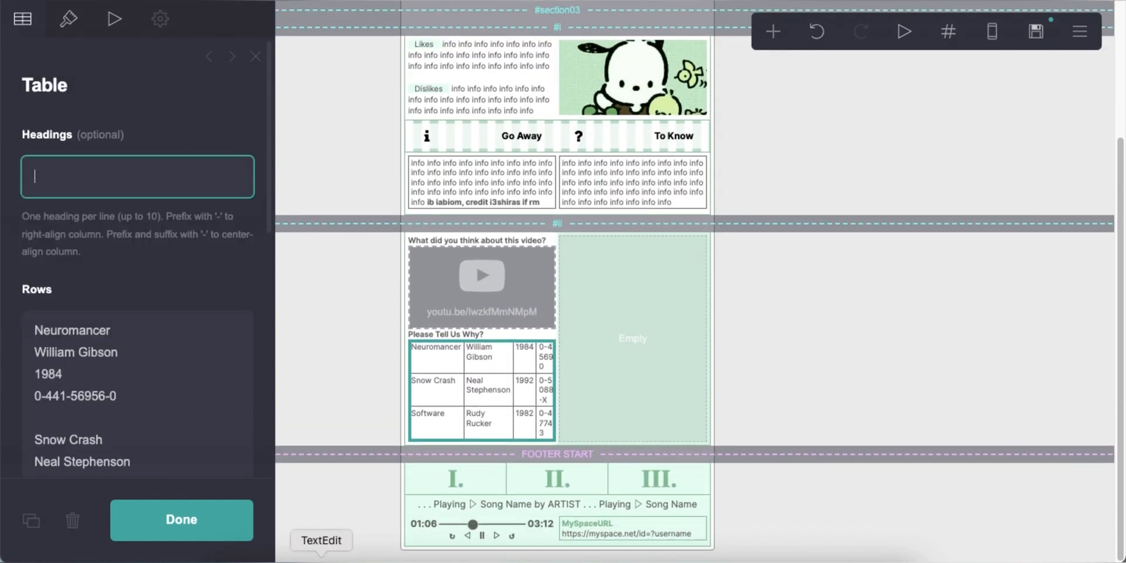
click(368, 561)
right_click(93, 120)
click(126, 213)
click(19, 295)
right_click(91, 328)
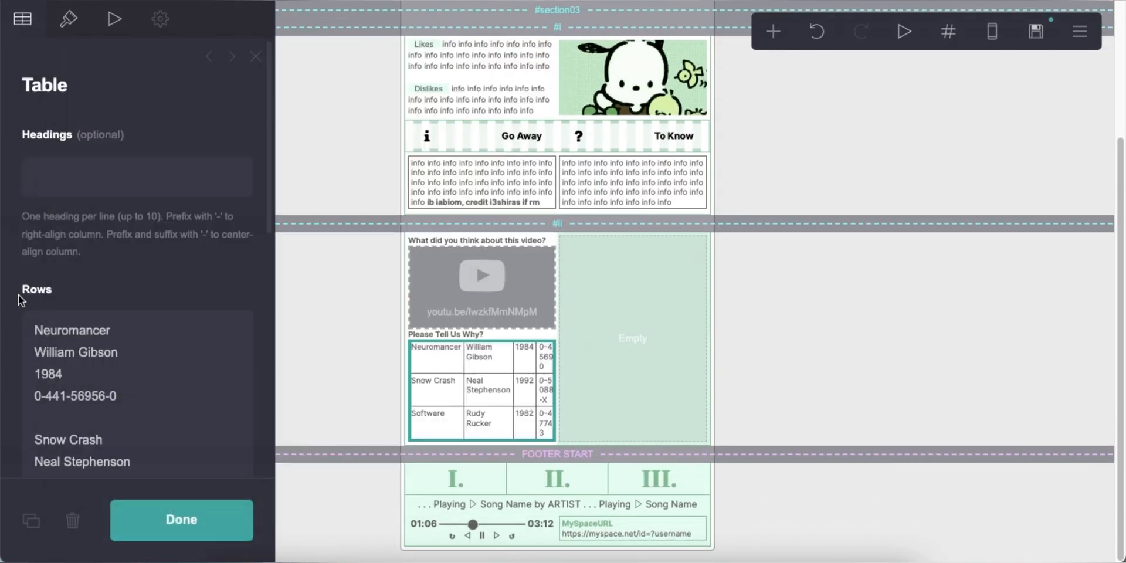
click(103, 365)
right_click(103, 366)
click(105, 347)
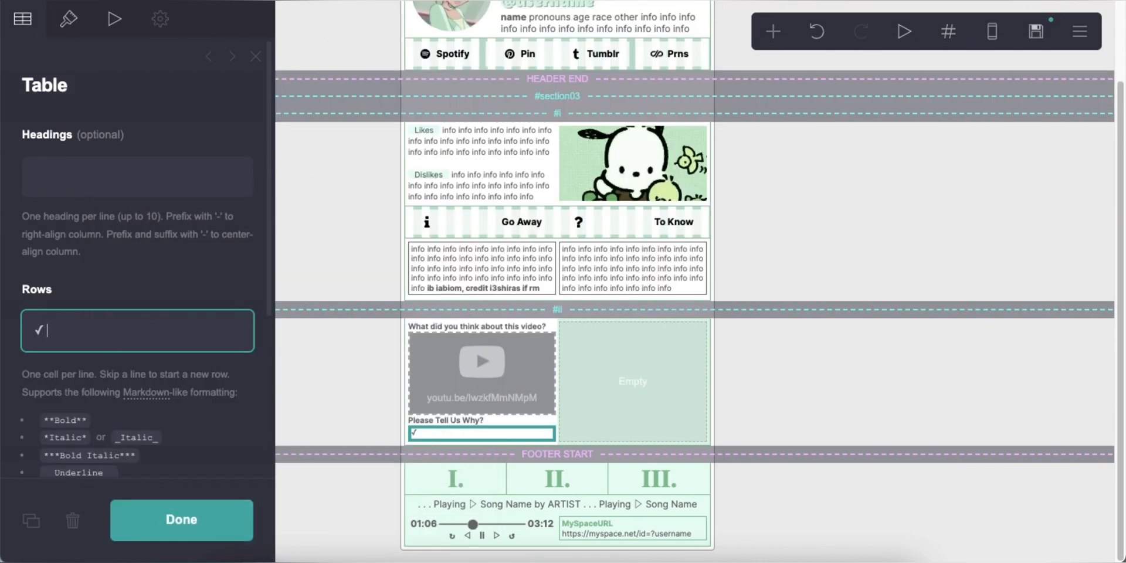
Step: Fill the table with four ✓-marked rows: Life Changing, Enjoyable, Heartwarming and Inspiring
text(Life Changing)
key(Return)
key(Return)
right_click(122, 388)
click(221, 415)
text(Enjoyable)
key(Return)
key(Return)
right_click(126, 423)
click(147, 415)
text(Heartwarming)
key(Return)
key(Return)
right_click(112, 461)
click(176, 432)
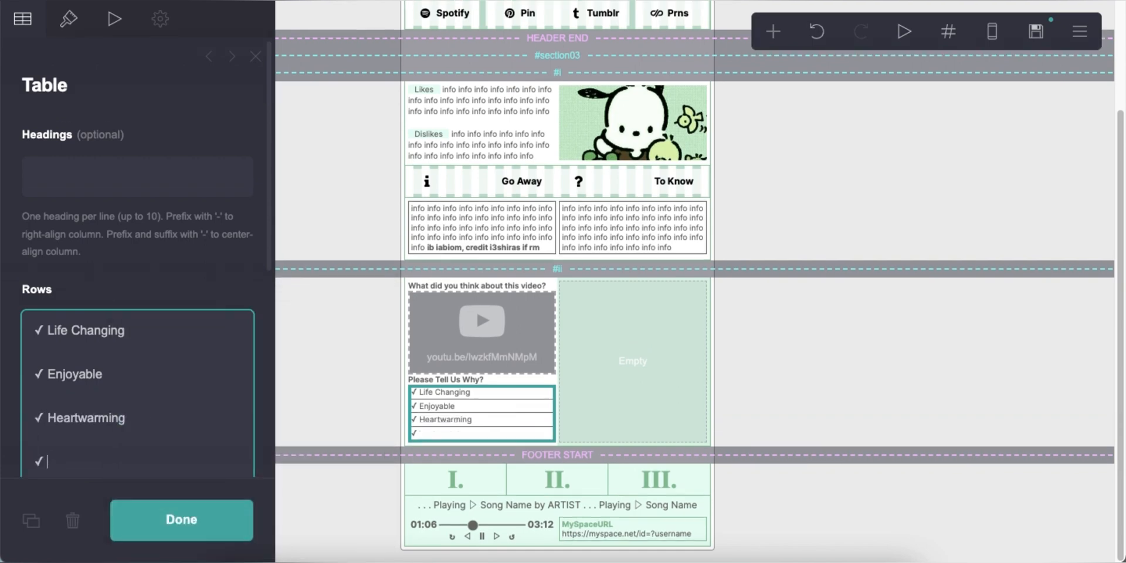
click(78, 30)
click(865, 394)
Step: Add another table, move it into the empty right column and clear its headings and sample rows
click(772, 34)
click(731, 226)
drag(562, 503, 647, 308)
click(22, 19)
drag(75, 241, 5, 176)
key(BackSpace)
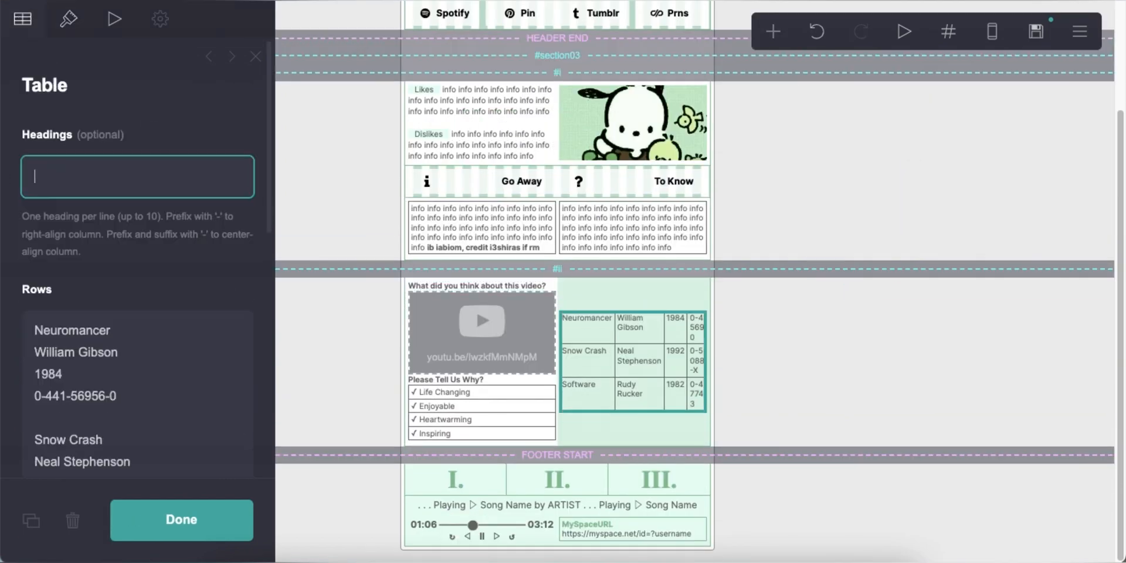
right_click(89, 330)
click(145, 367)
Step: Enter an INTERESTS cell padded with transparent dots and a second cell of [.]{transparent} followed by ↺ copied from the notes
text(INTERESTS[..........]{transparent)
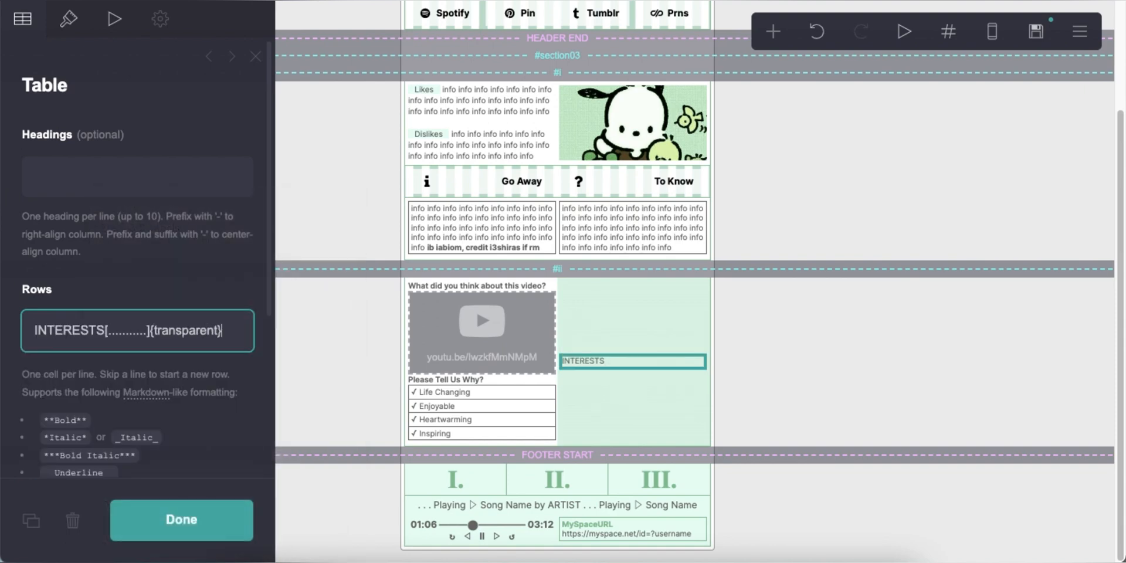
key(Return)
key(BackSpace)
text(transparent})
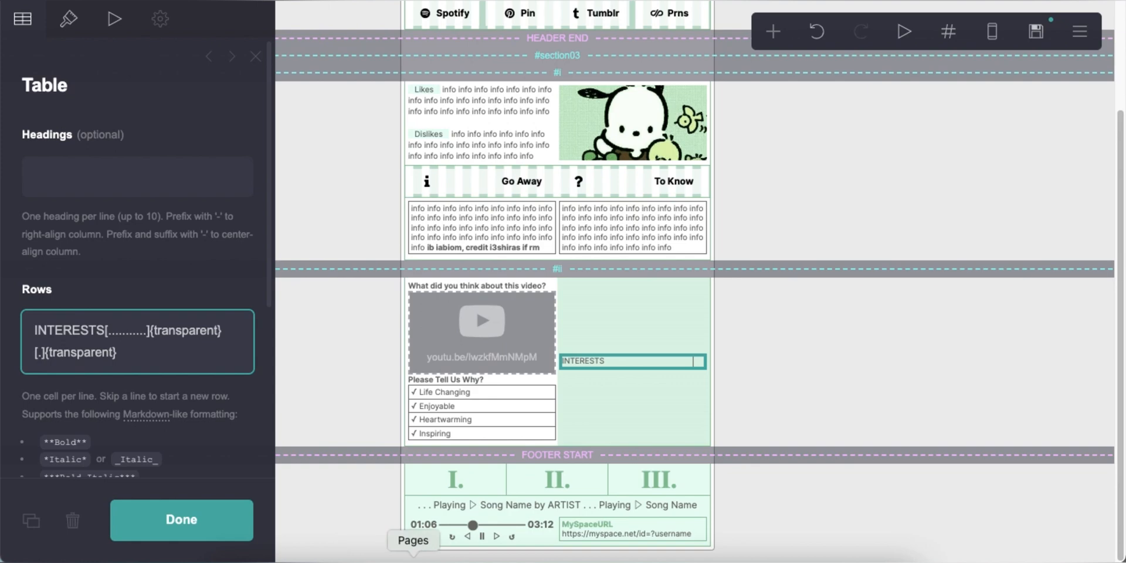
click(369, 561)
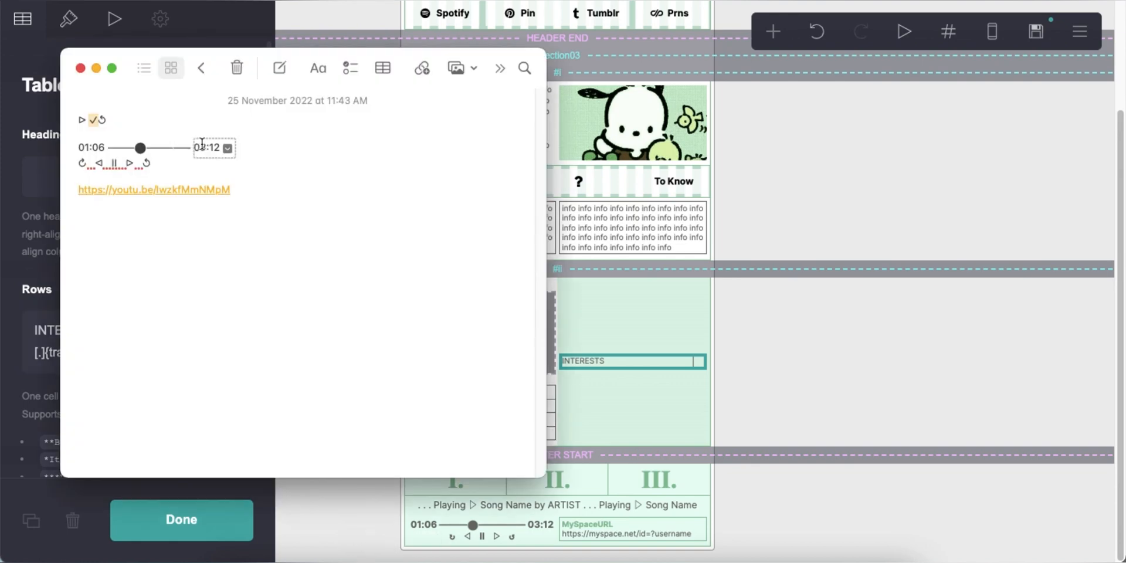
right_click(102, 119)
right_click(121, 350)
click(170, 412)
click(868, 372)
Step: Add more transparent padding dots to the INTERESTS cell and check the mobile view
click(661, 363)
click(137, 326)
text(......)
click(733, 370)
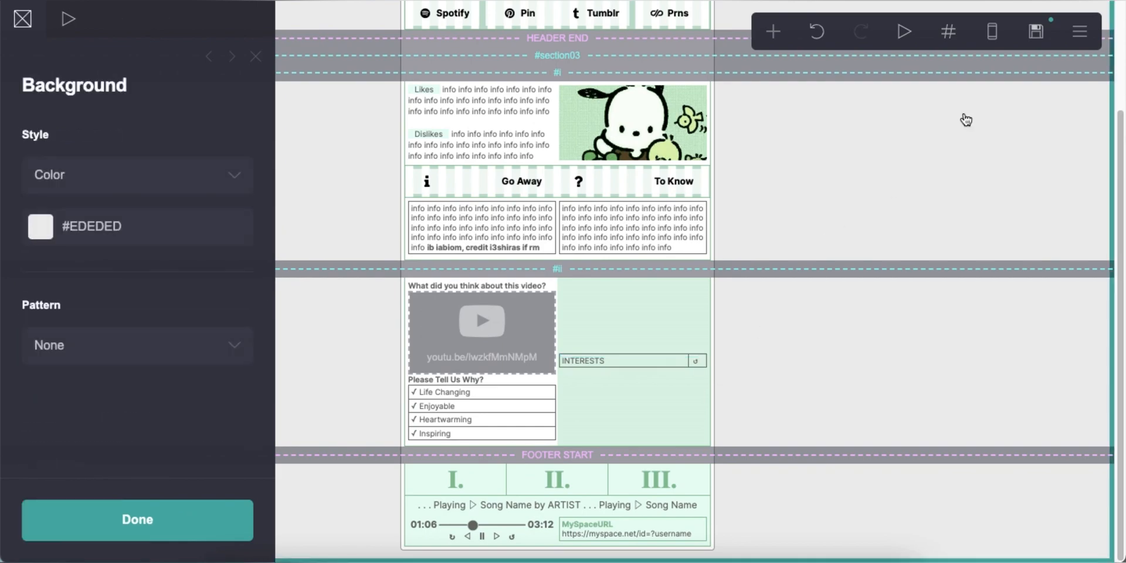
click(992, 31)
click(992, 32)
scroll(704, 390, down, 3)
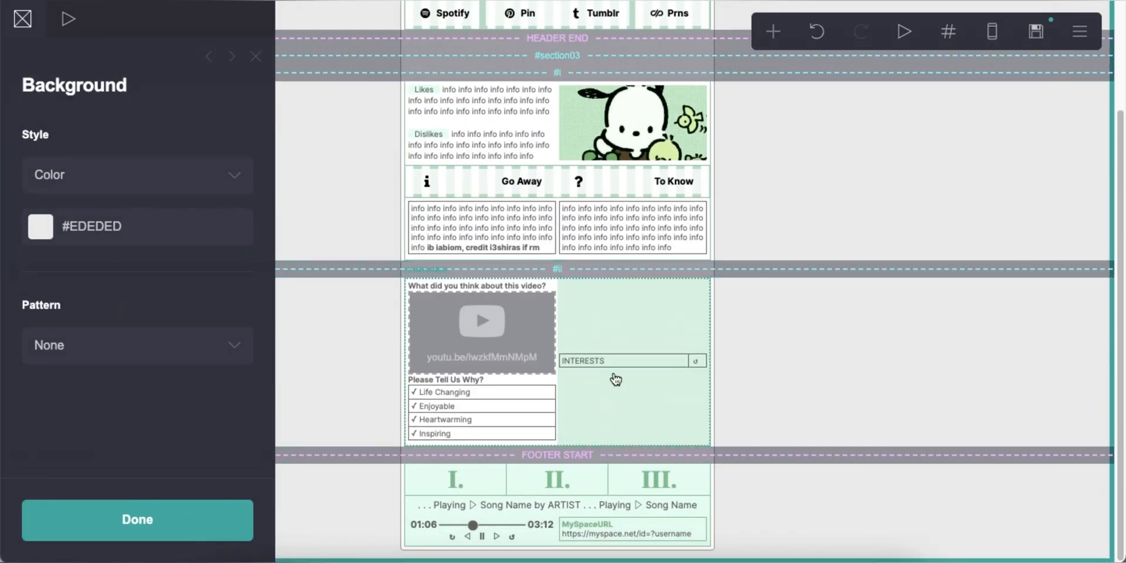
Step: Add text below the INTERESTS table with a bold, highlighted "stanlist" label followed by repeated "info" filler
click(622, 368)
click(773, 31)
click(586, 90)
key(ctrl+a)
key(BackSpace)
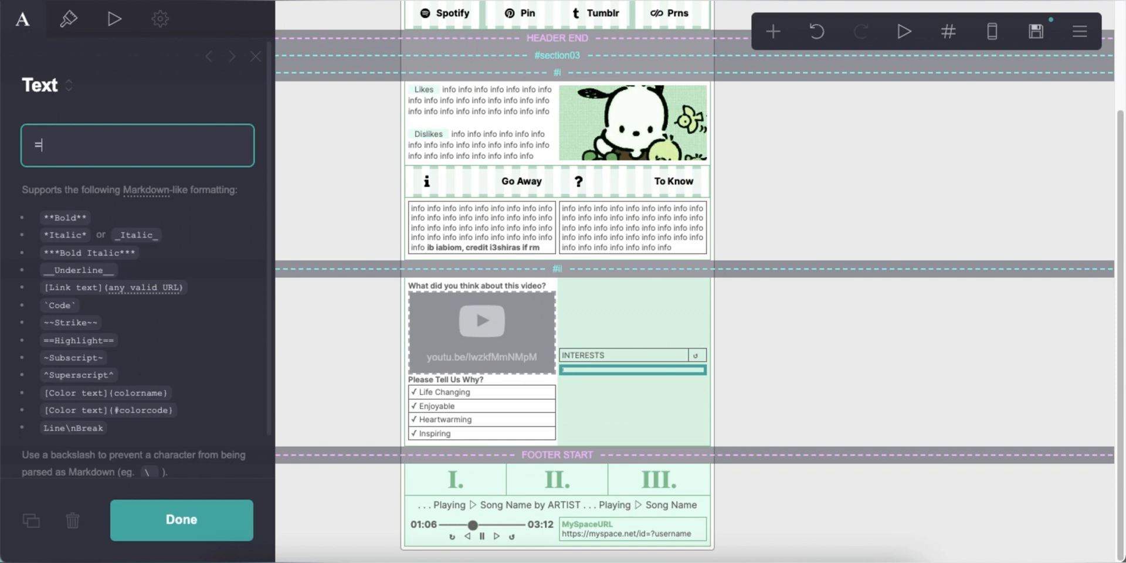
text(==**stanlist**== info info info info info info info info info info info info info info info info info info info info info info info info info info info info info info info info info info info info)
Step: Add a dashed divider line to the text, followed by a bold, highlighted "music" label with repeated "info" filler
key(Return)
right_click(113, 277)
click(221, 389)
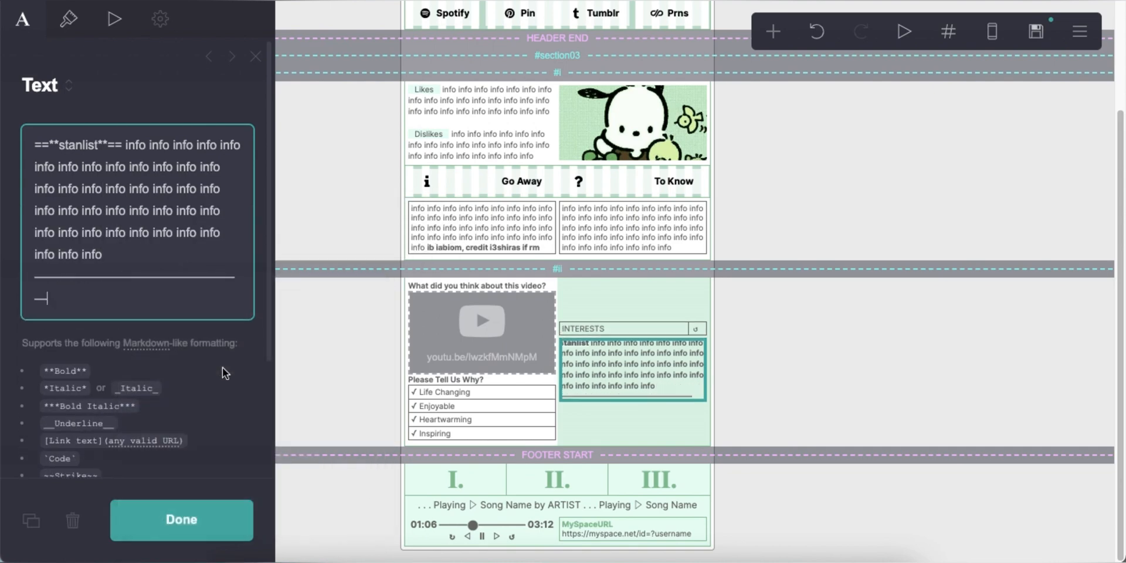
key(Return)
text(==**m)
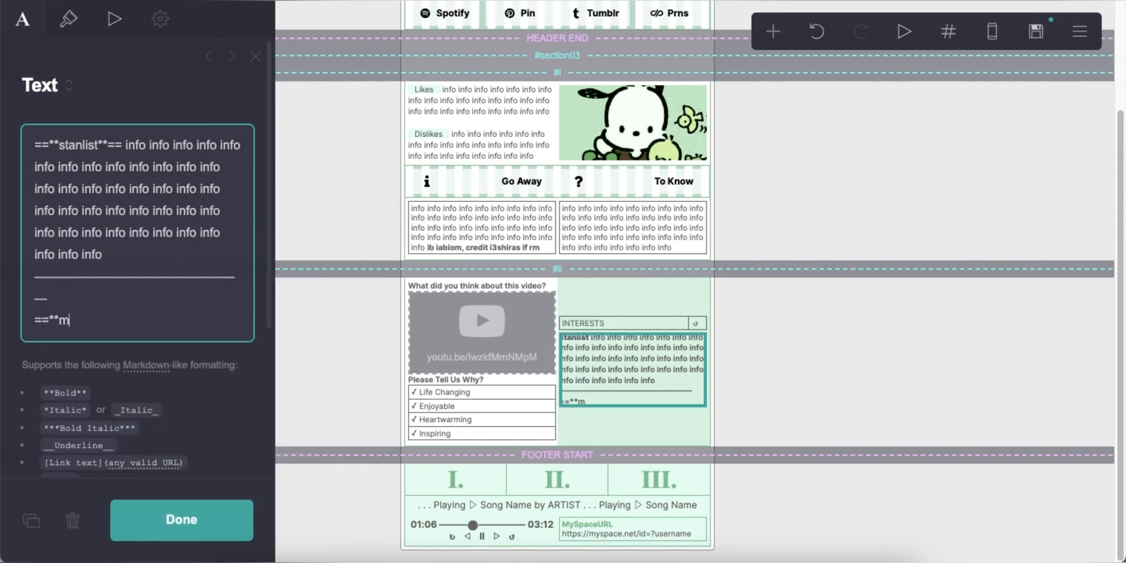
text(usic**== info info info info info info info info info info info info info info info info info info info info info info info info info info info info info info info info)
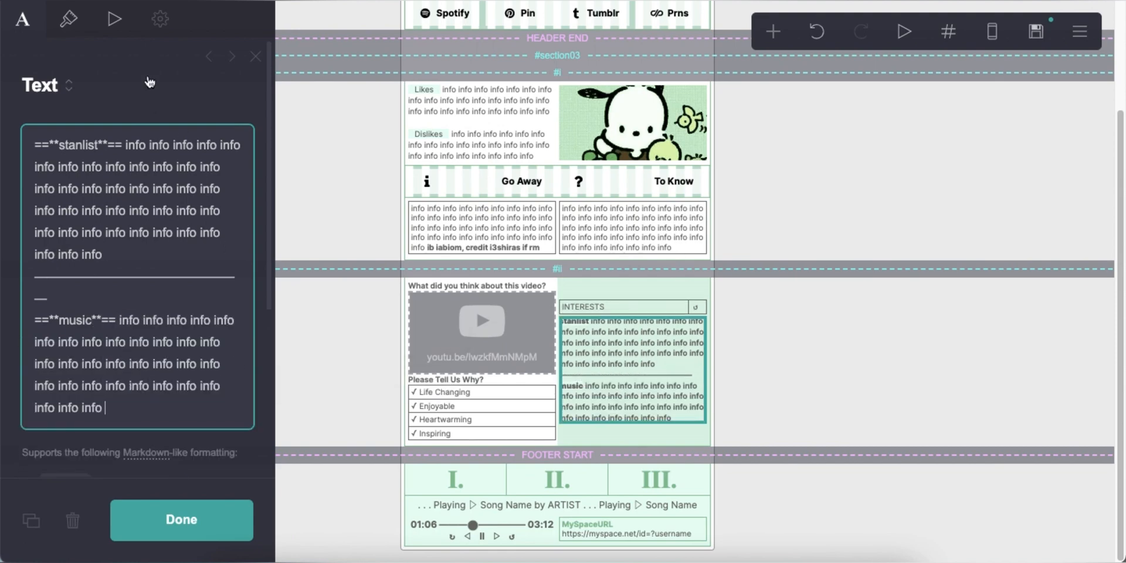
Step: Set the interests text's highlight to #63916F on a transparent background and its weight to Regular
click(69, 20)
scroll(119, 312, down, 1)
click(112, 320)
text(#63916F)
key(Return)
click(197, 326)
scroll(200, 331, down, 4)
drag(187, 300, 31, 301)
scroll(174, 319, up, 5)
click(175, 323)
scroll(168, 383, down, 5)
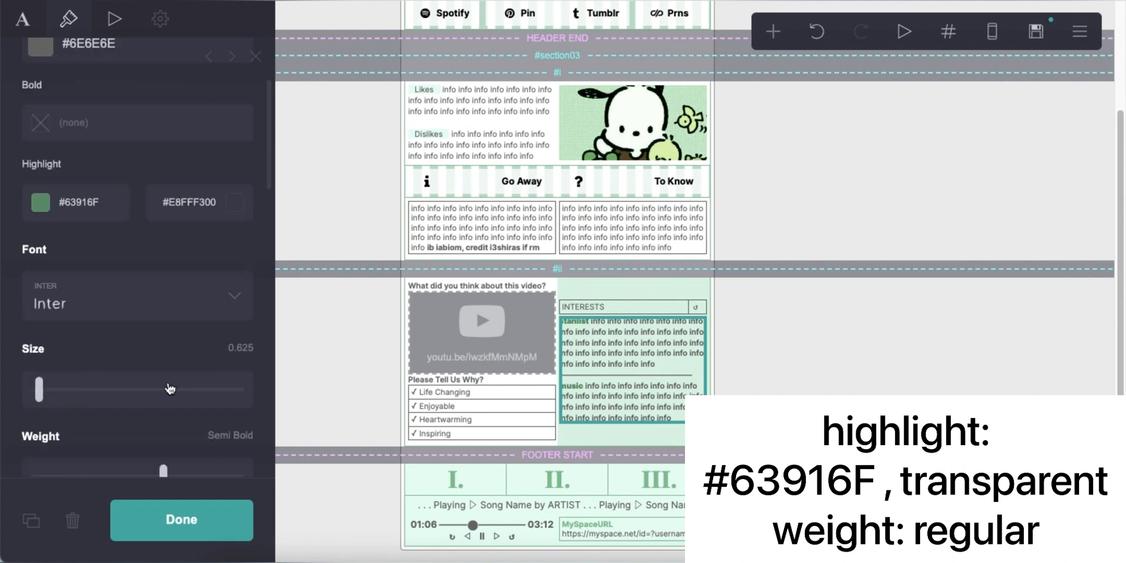
click(107, 374)
click(850, 332)
Step: Duplicate the INTERESTS table below the music text, retitle it BUDDIES with adjusted transparent padding and check the mobile view
click(591, 306)
drag(625, 310, 623, 424)
double_click(77, 331)
text(BUDDIES[.....................]{transparent)
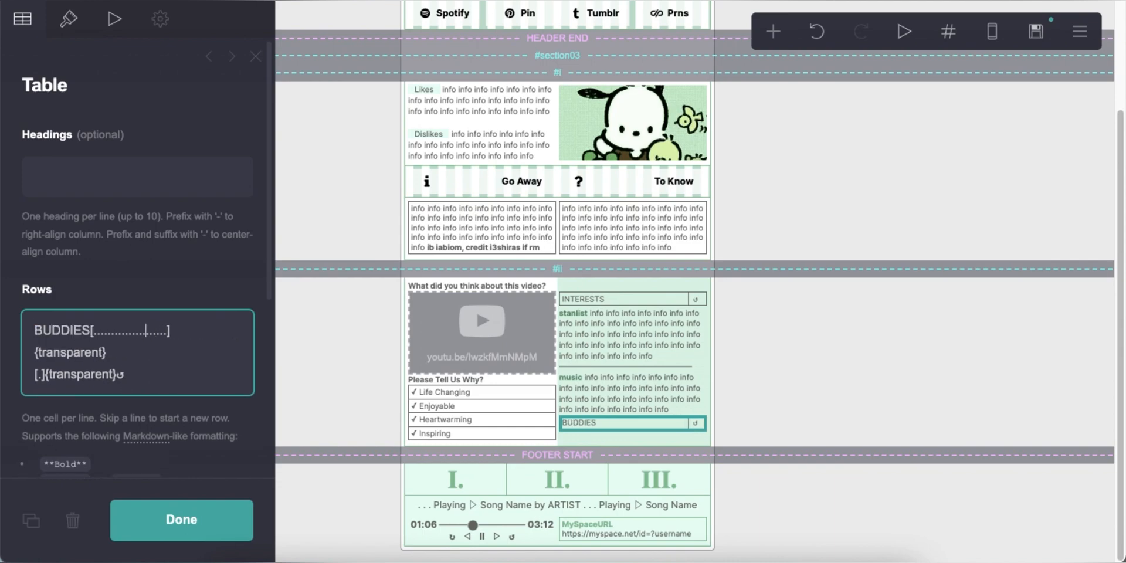
click(856, 298)
click(992, 34)
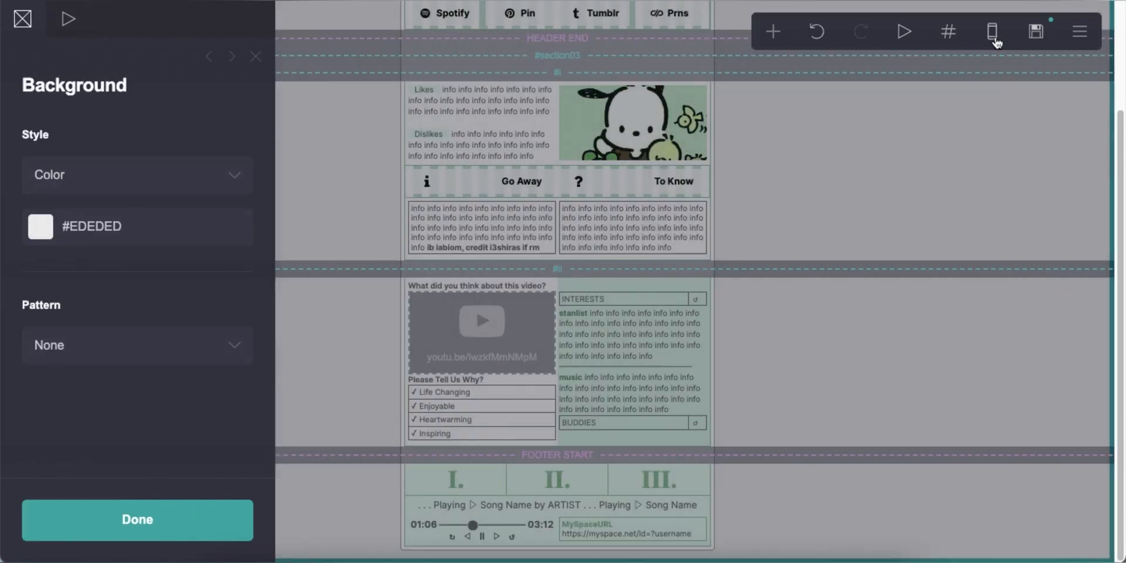
click(995, 39)
Step: Add two lines of repeated "info" filler text below the BUDDIES table and check the mobile view
click(677, 407)
click(674, 422)
click(775, 36)
click(604, 95)
click(11, 36)
drag(65, 146, 2, 146)
text(info info info info info info info info info info info info info info info info)
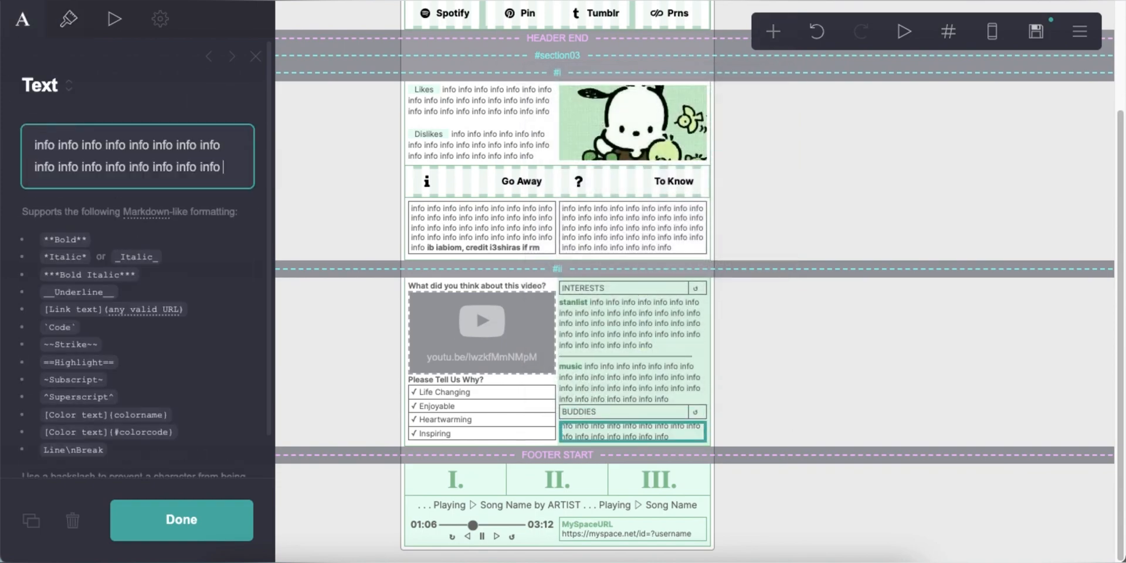
click(857, 374)
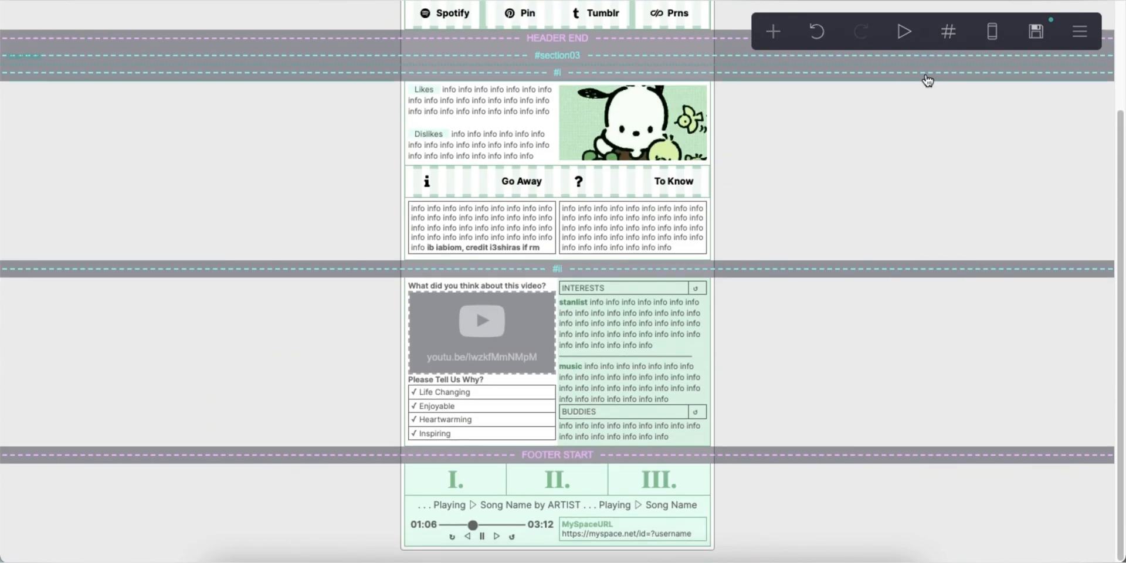
click(985, 34)
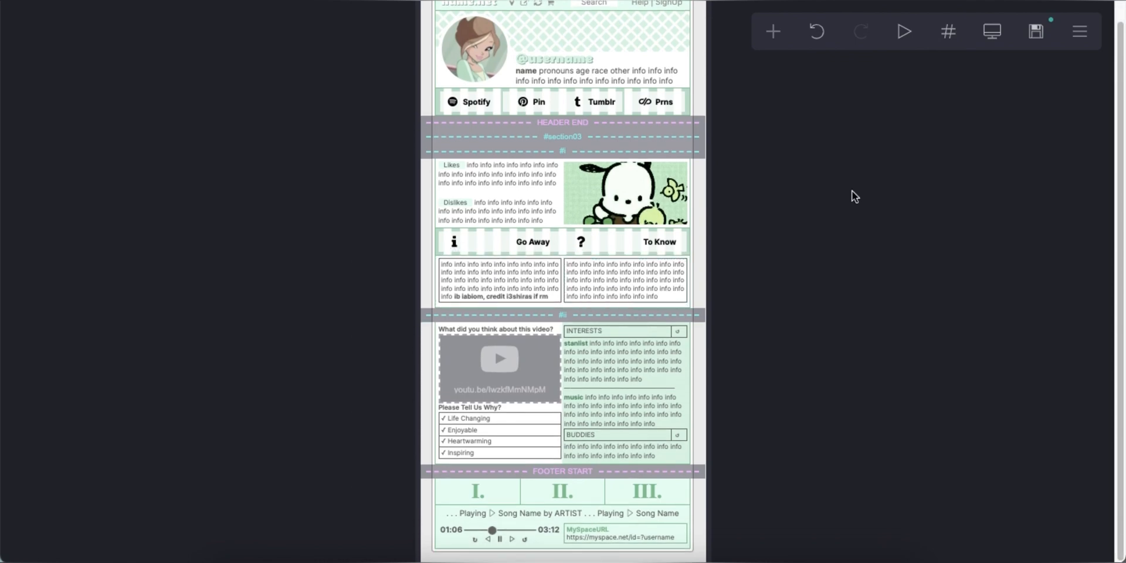
click(989, 35)
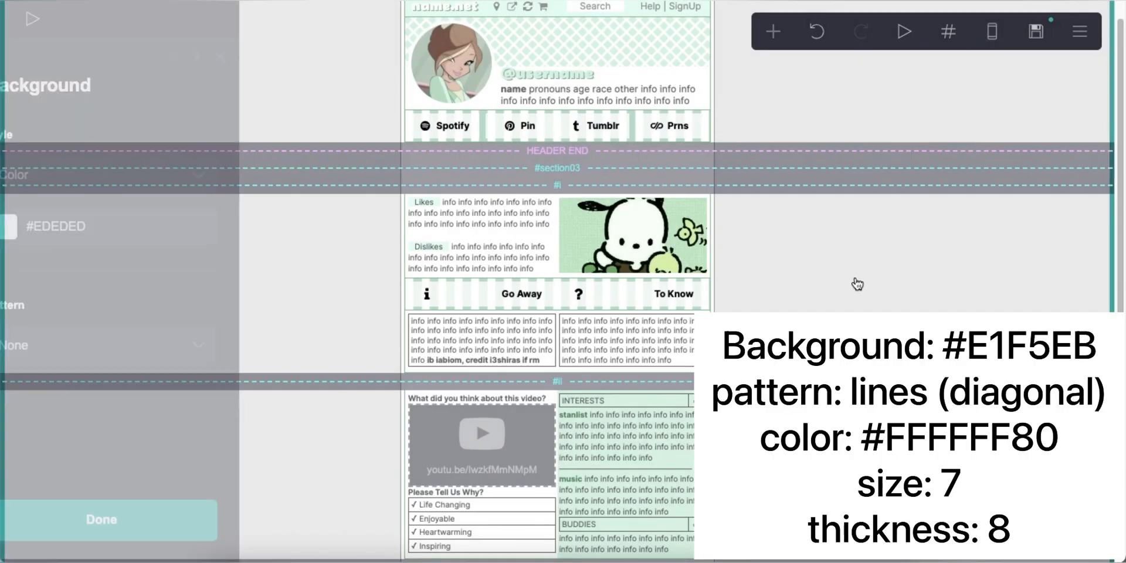
Step: Set the page background color to #E1F5EB
click(153, 231)
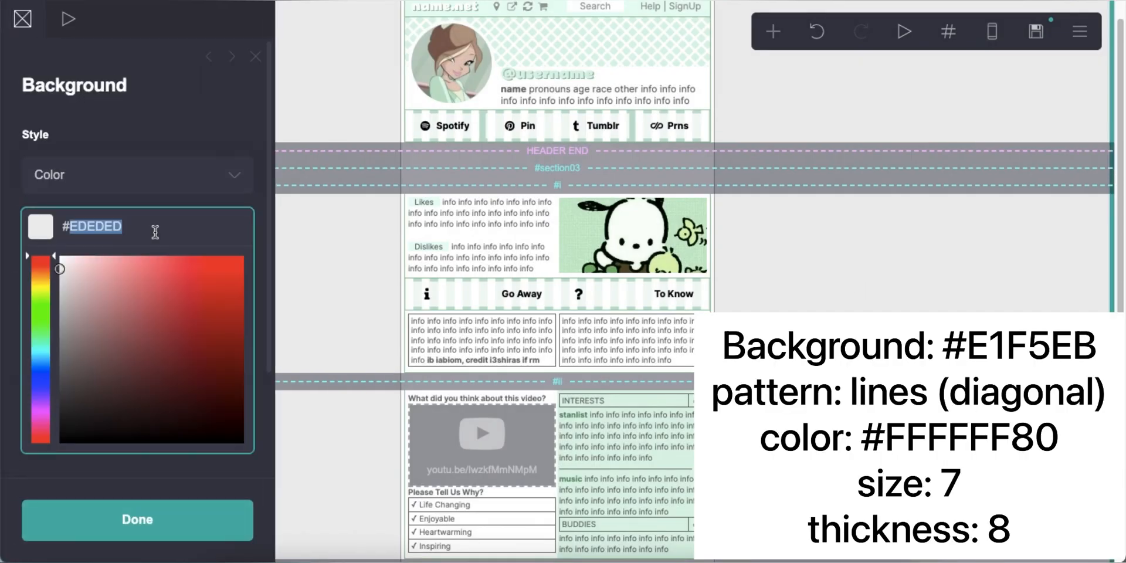
text(E1F5)
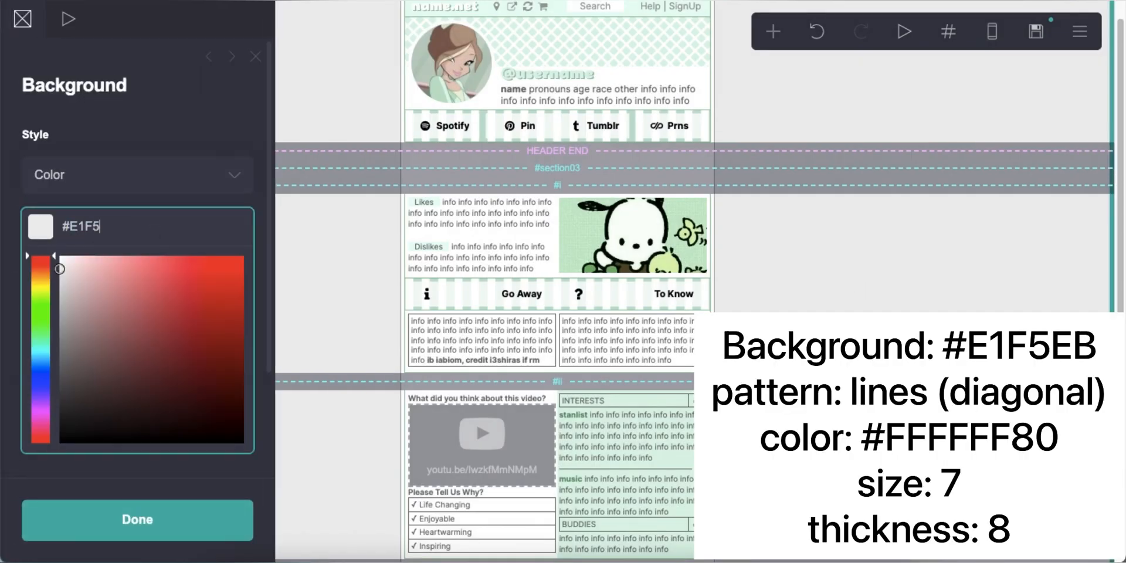
text(EB)
key(Return)
Step: Apply a Lines (Diagonal) pattern to the page background with color #FFFFFF80, size 7 and thickness 8
click(150, 343)
scroll(153, 343, down, 5)
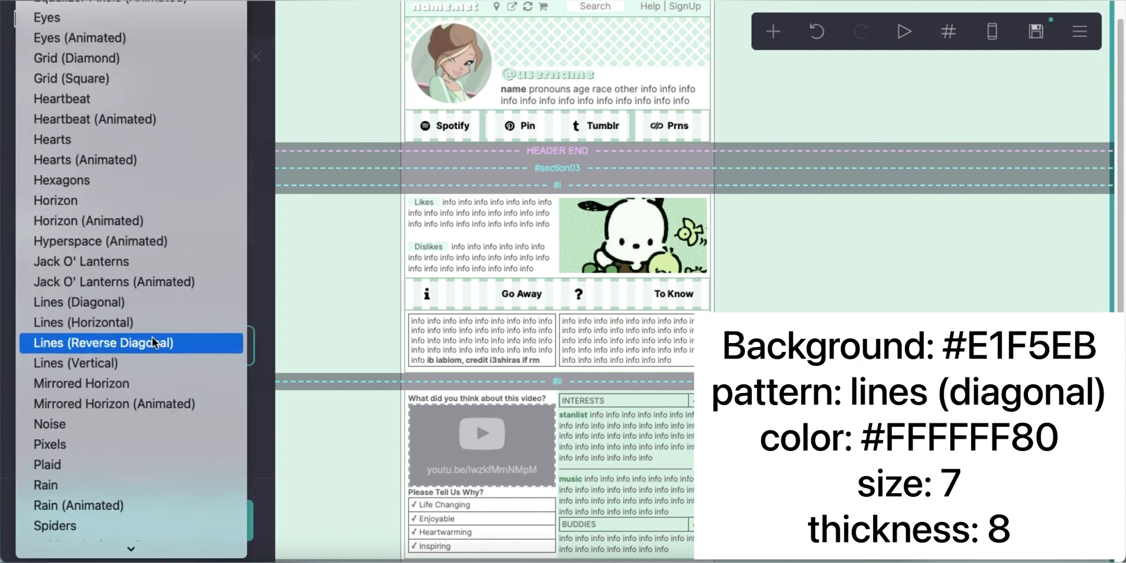
click(143, 310)
scroll(144, 317, down, 4)
click(140, 264)
drag(82, 314, 57, 287)
click(100, 241)
click(245, 303)
text(7)
key(Return)
click(239, 383)
key(Return)
Step: Save the site and check the finished page by switching through its roman-numeral sections
click(1036, 31)
click(73, 176)
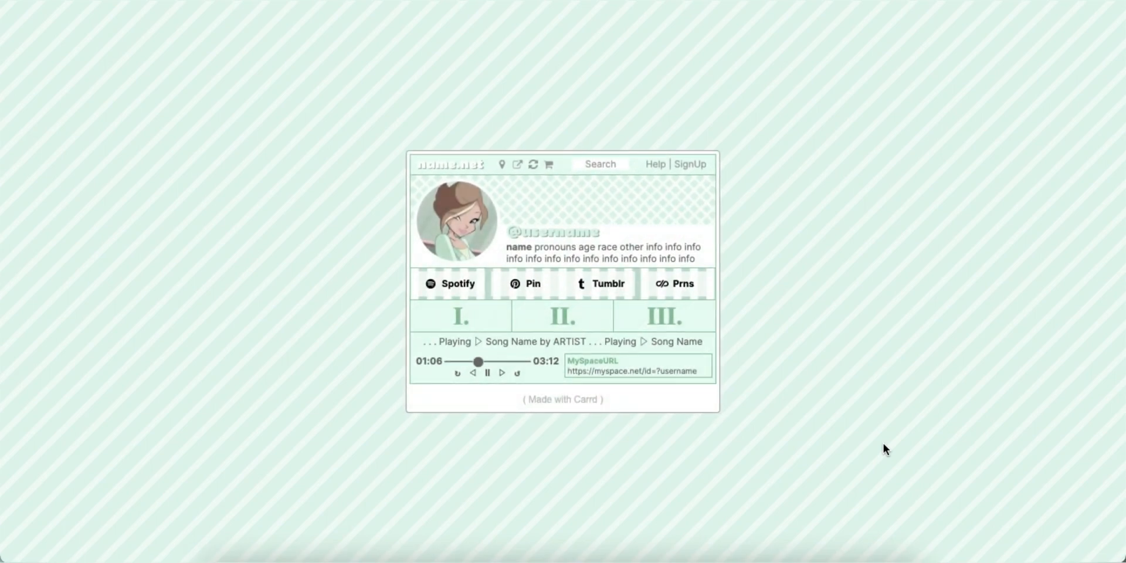
click(561, 323)
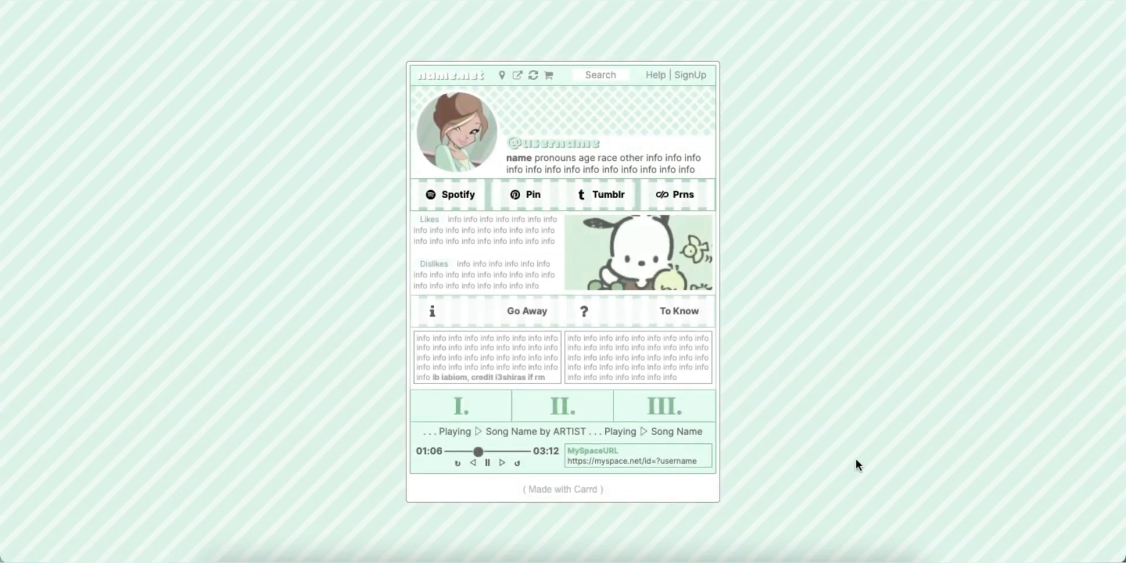
click(672, 418)
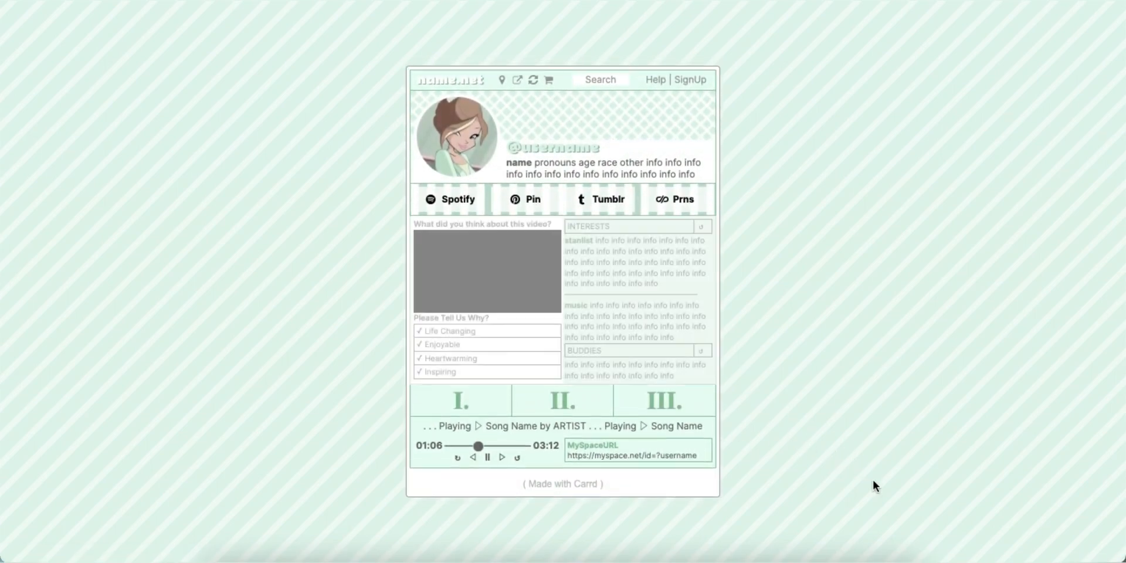
click(455, 406)
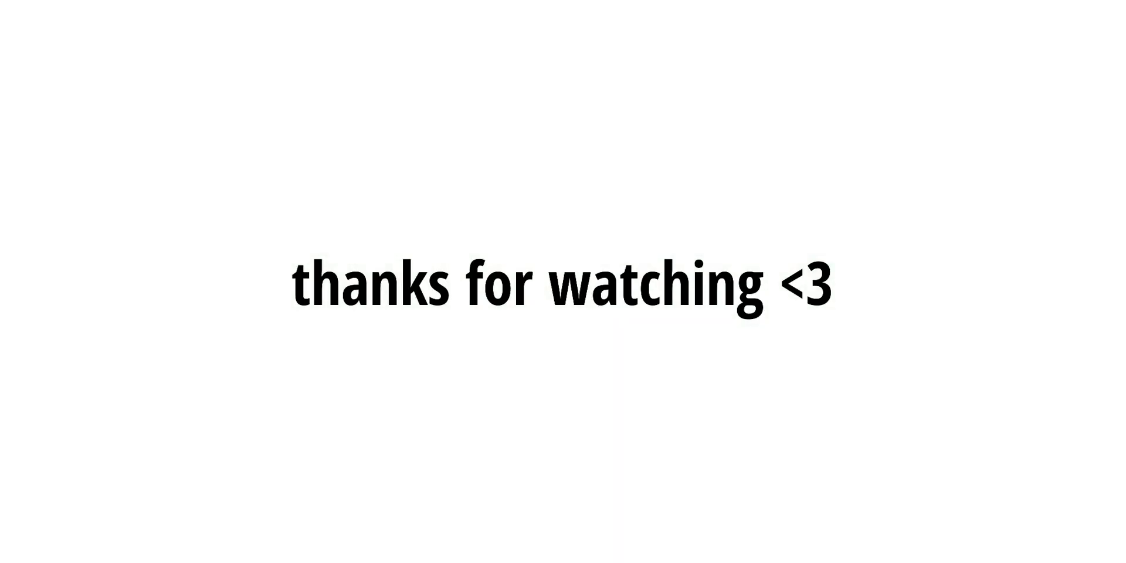